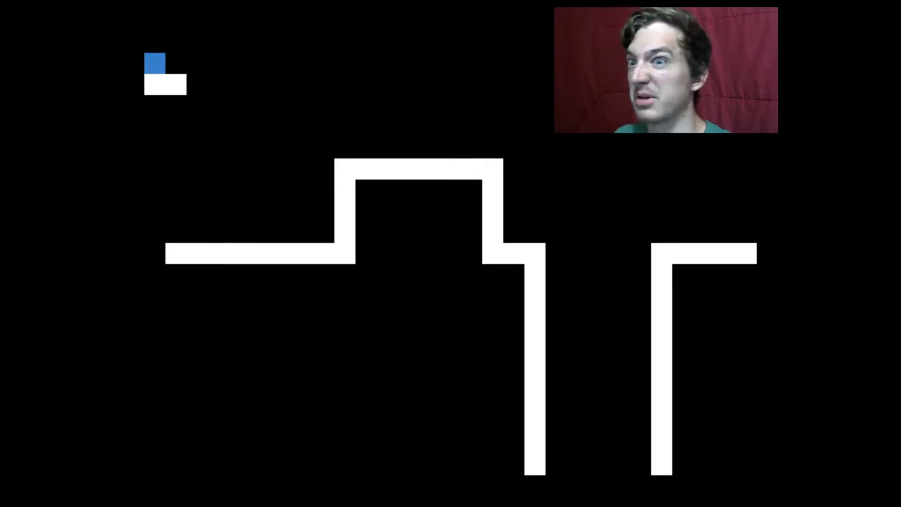
Jump the cube right across the platforms toward the green pad, then steer back left above the red block.
key(Up)
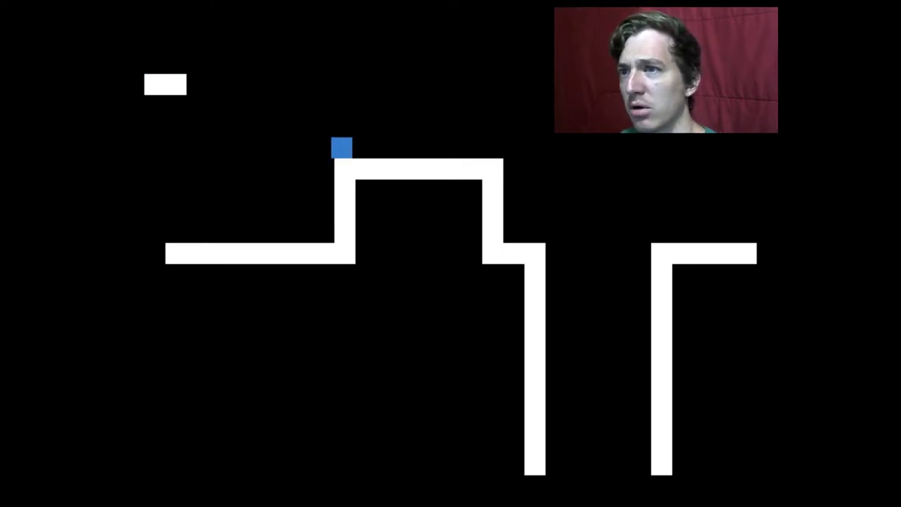
key(Right)
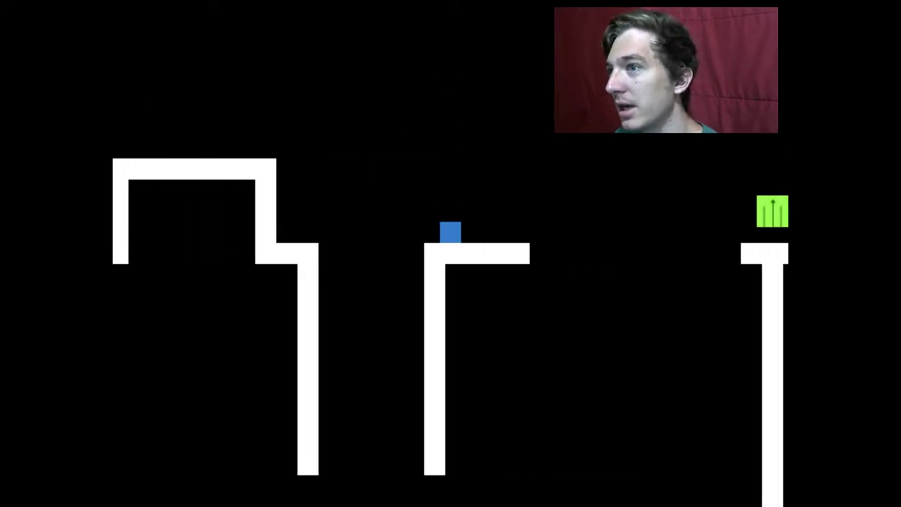
key(Right)
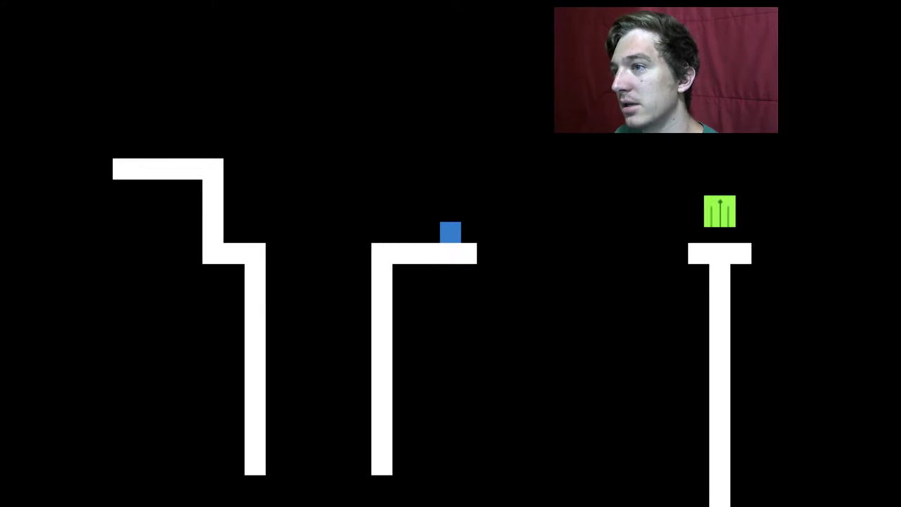
key(Up)
key(Right)
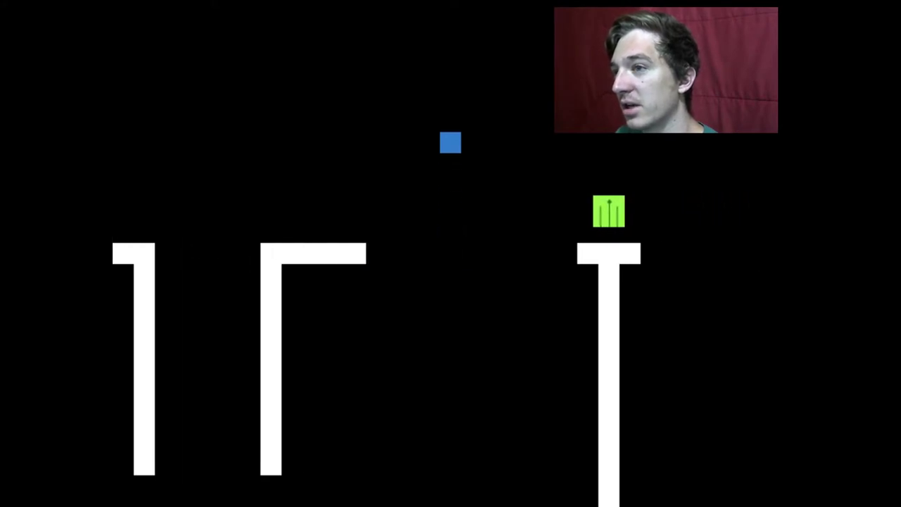
key(Right)
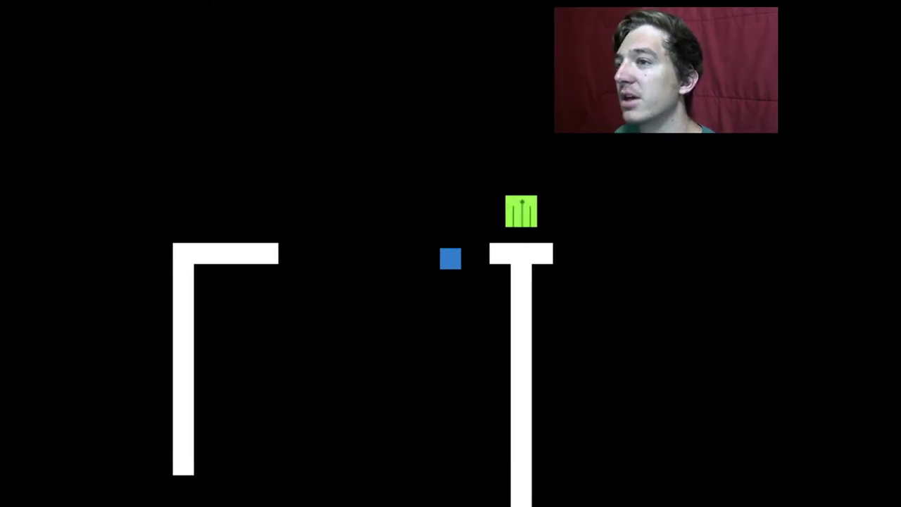
key(Left)
key(Left)
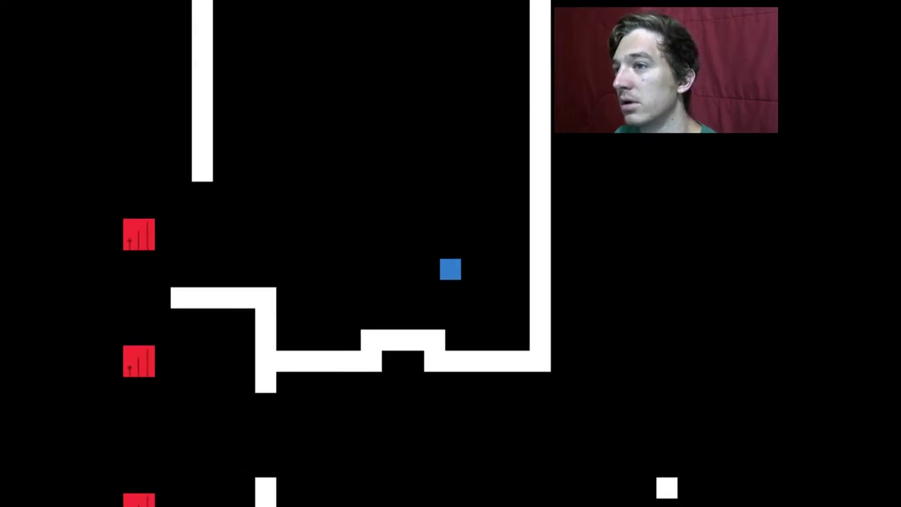
key(Left)
key(Up)
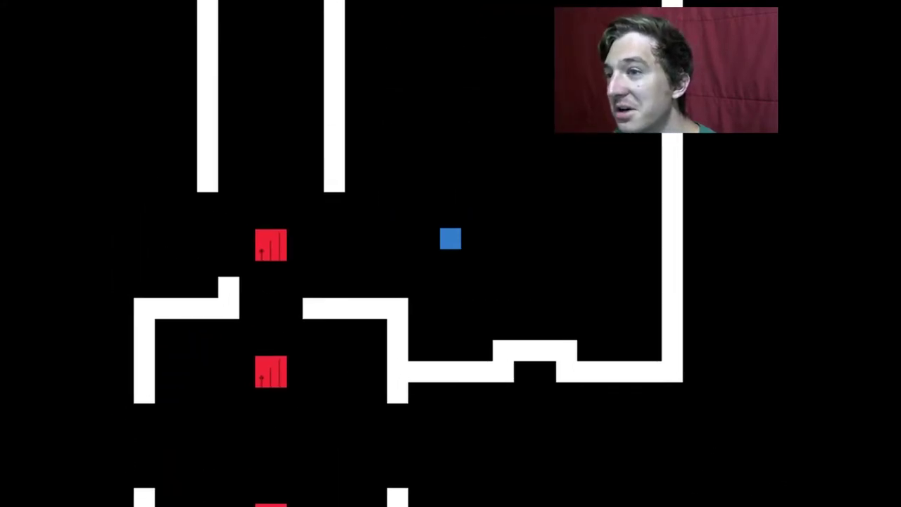
key(Left)
key(Up)
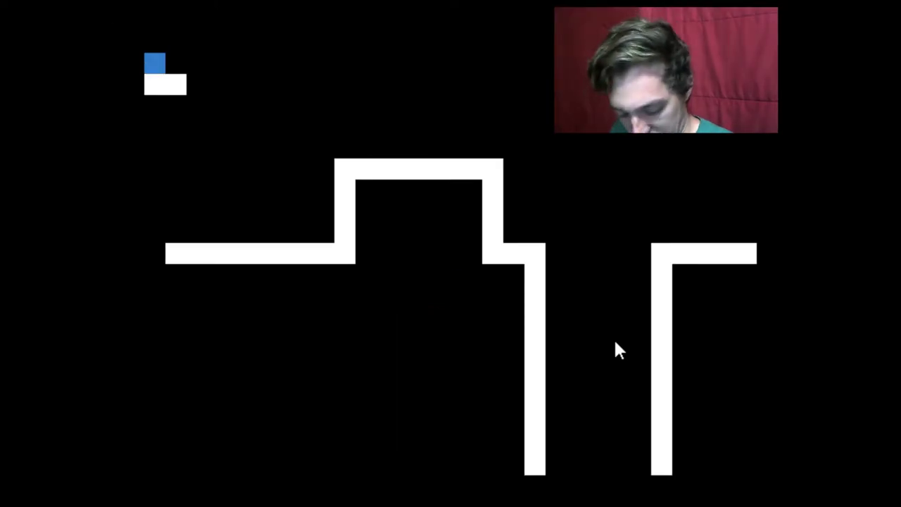
From the starting ledge, jump over the raised wall and run right to the green pad and pole.
key(space)
key(Right)
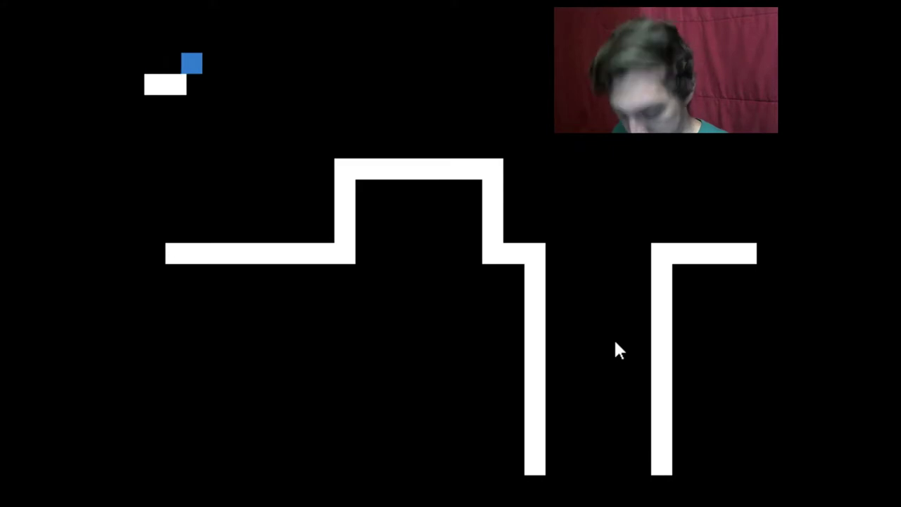
key(Right)
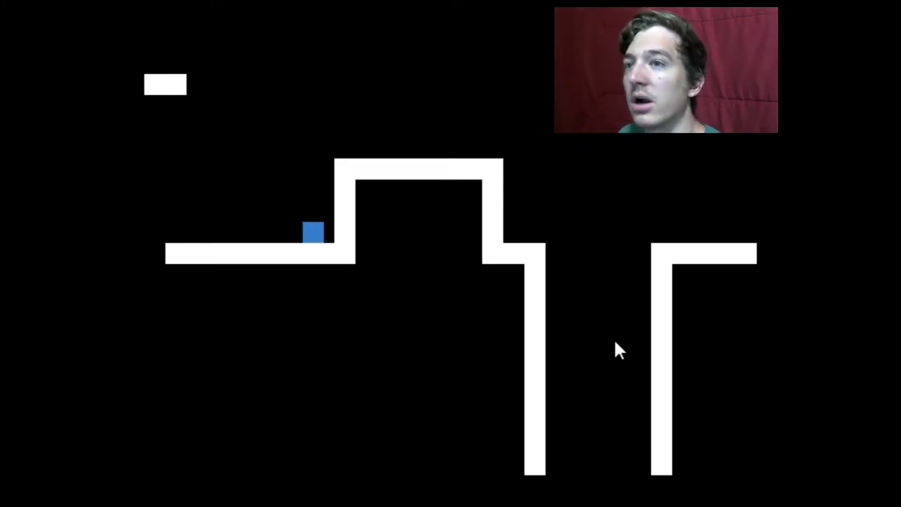
key(space)
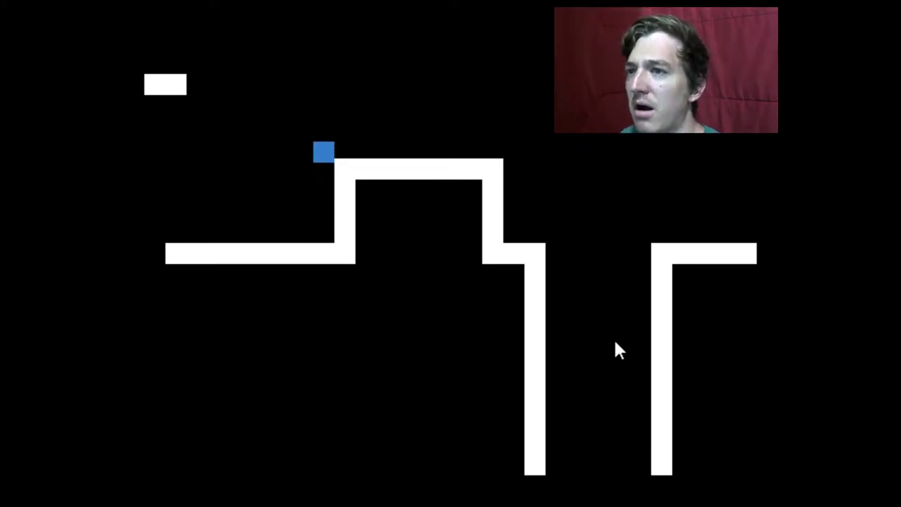
key(Right)
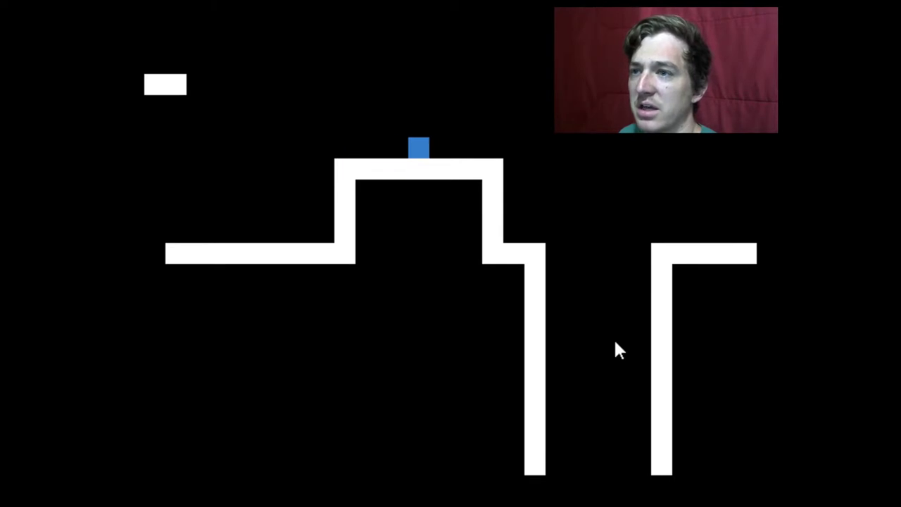
key(Right)
key(space)
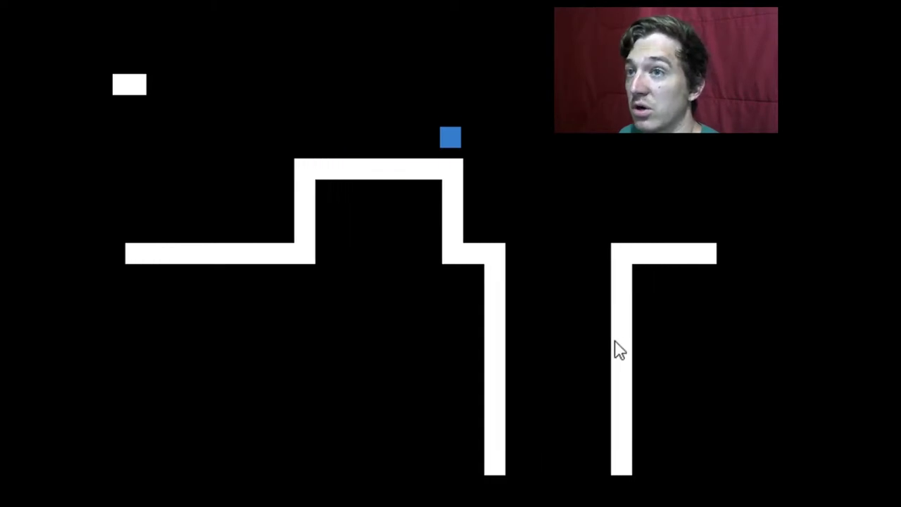
key(Right)
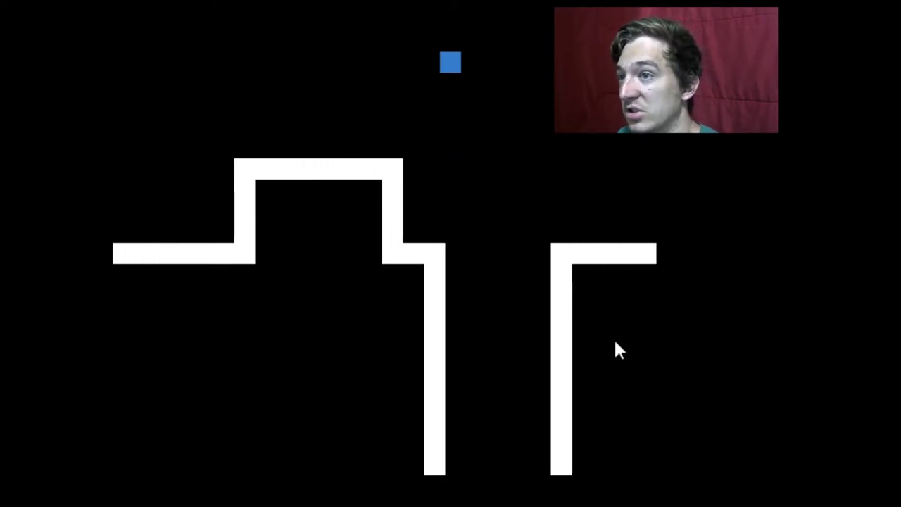
key(Right)
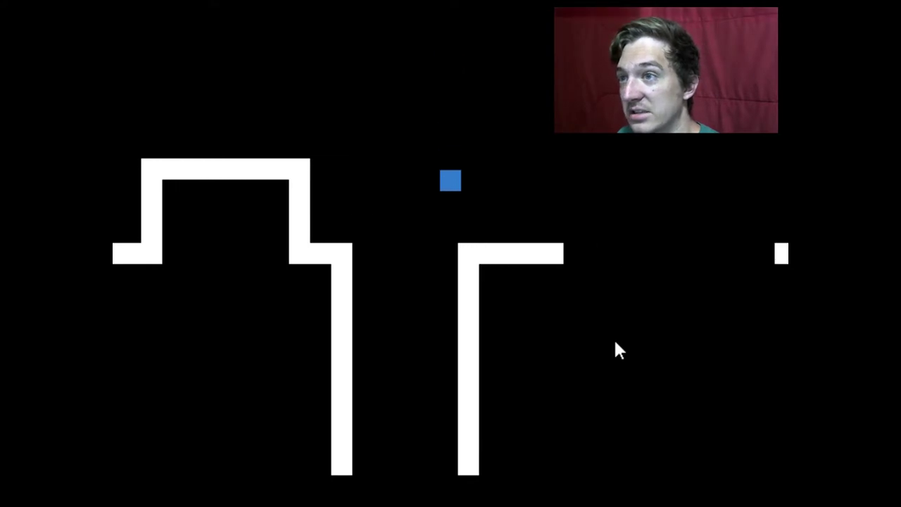
key(Right)
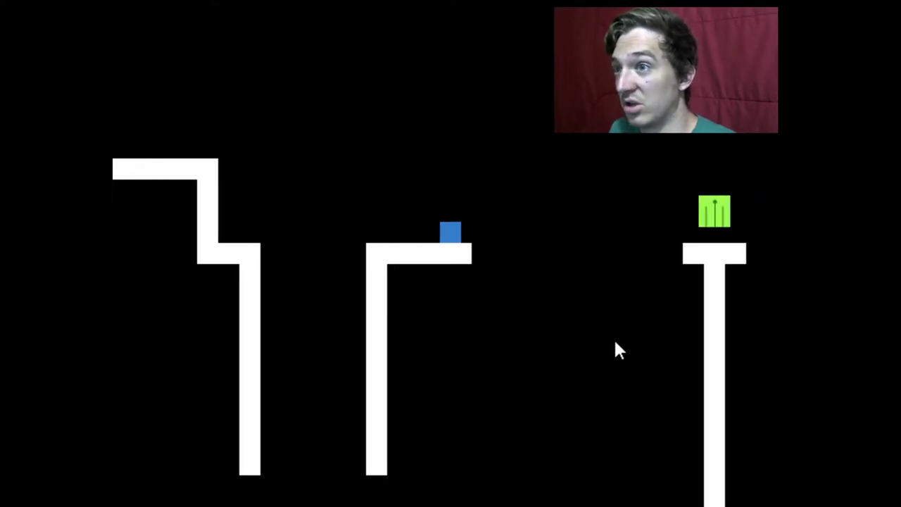
key(space)
key(Right)
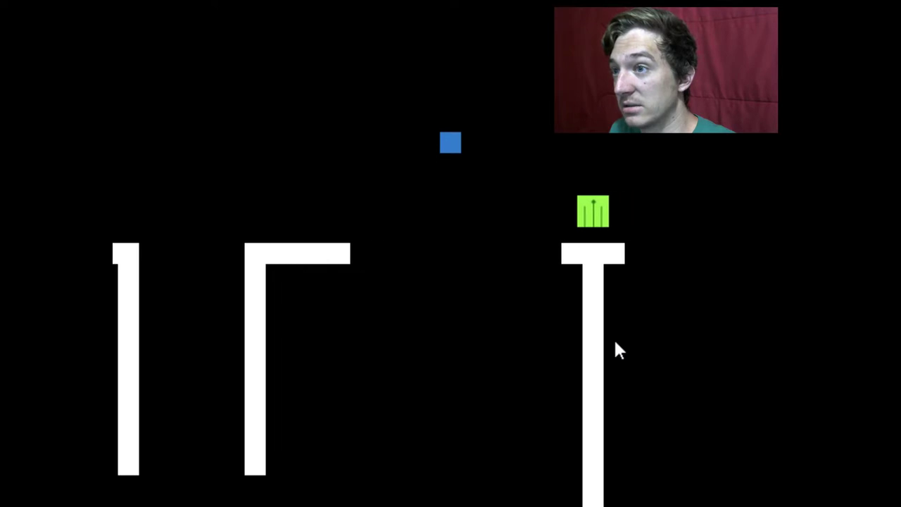
key(Right)
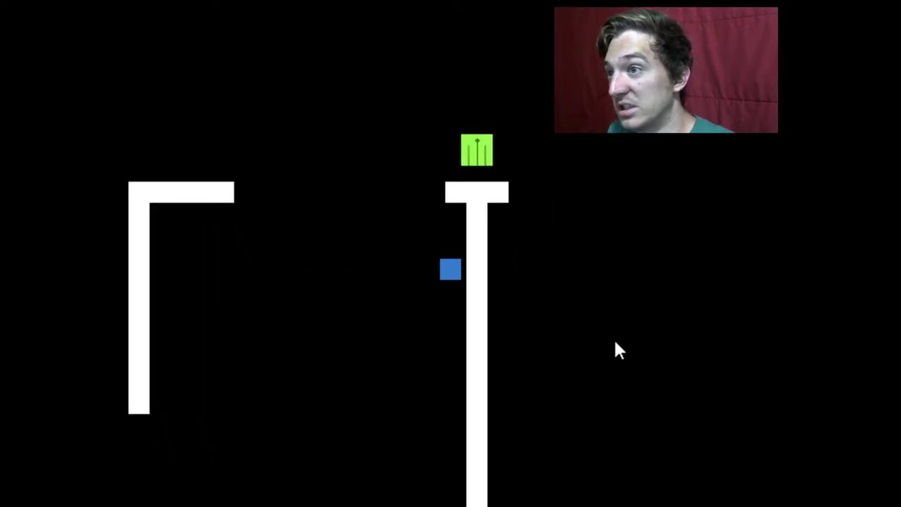
Drift the cube left across the bump platform and over the top of the wall.
key(Left)
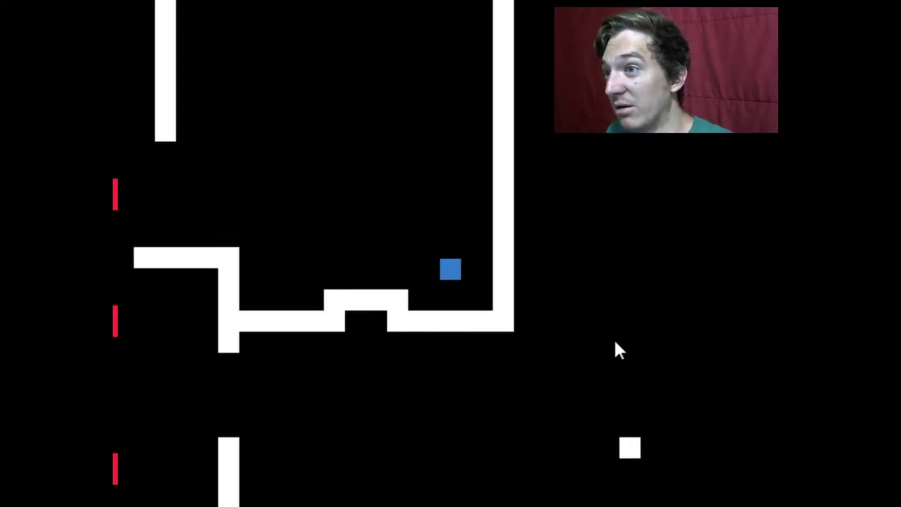
key(Up)
key(Left)
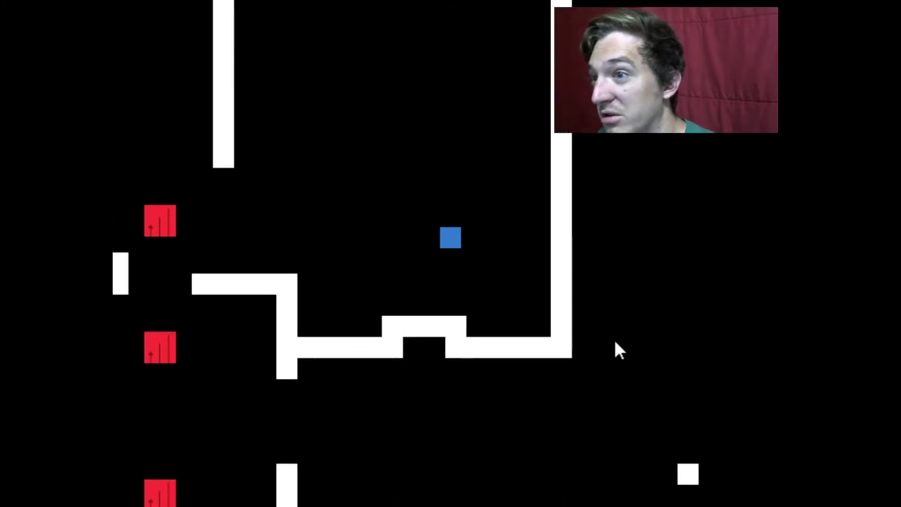
key(Left)
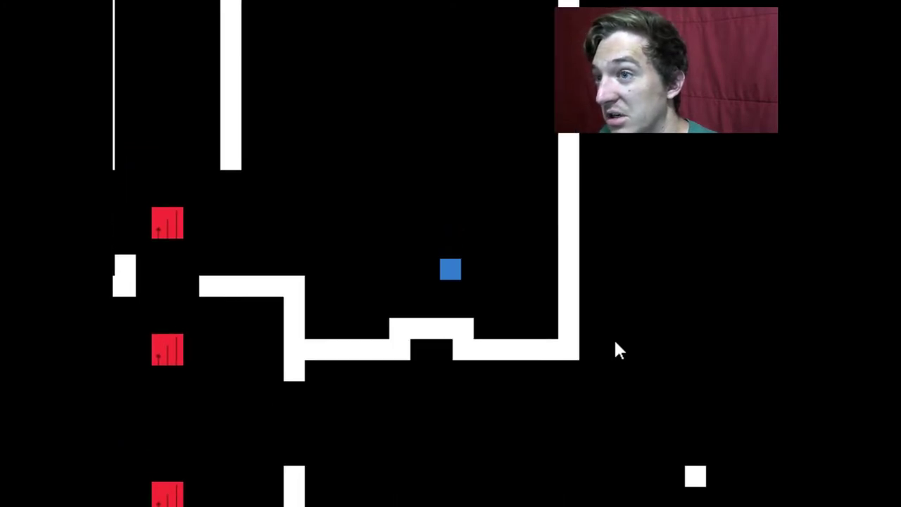
key(Left)
key(Up)
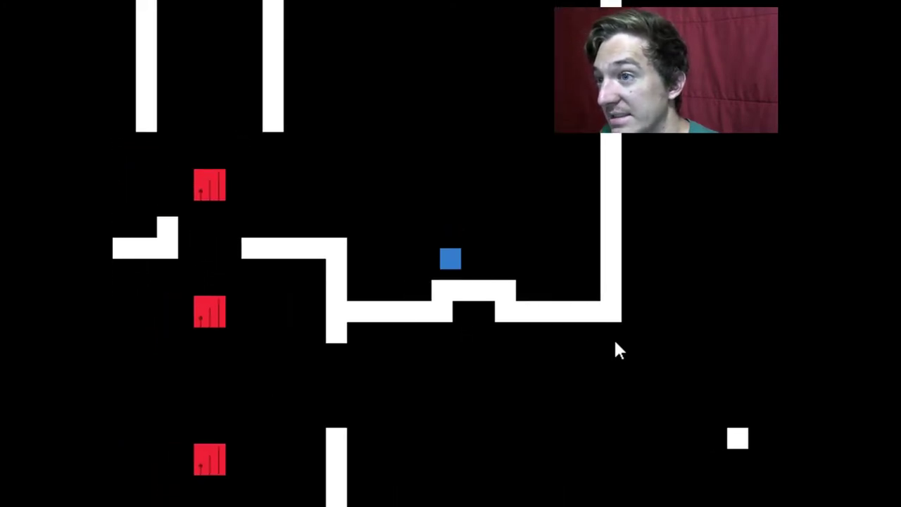
key(Left)
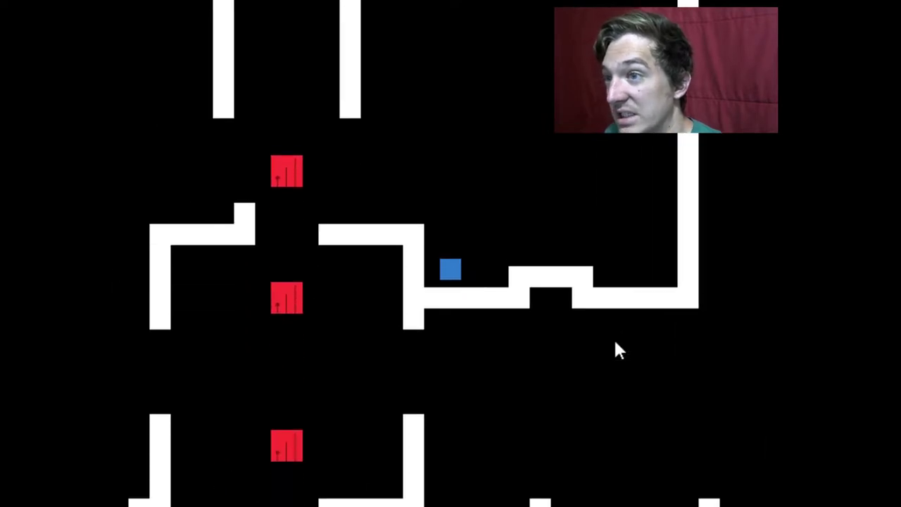
key(Left)
key(Up)
key(Left)
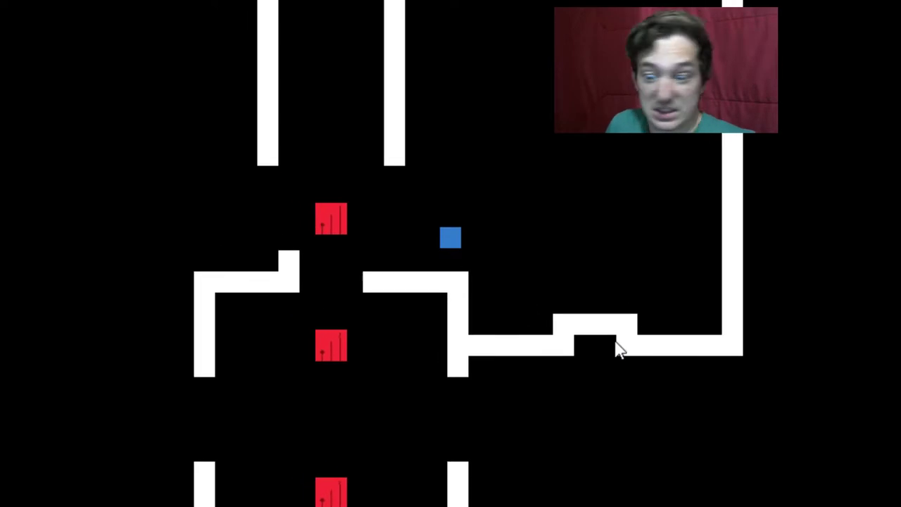
key(Left)
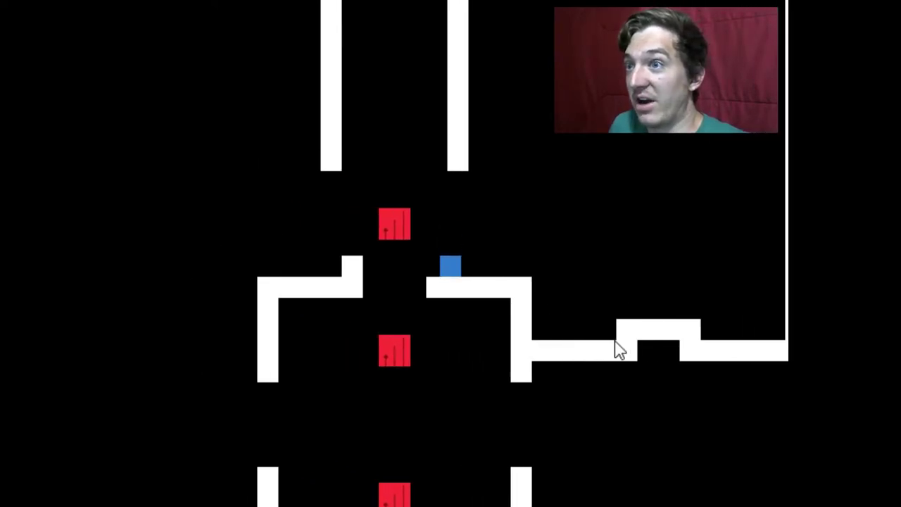
Drop to the lower platform, head right and jump onto the wall top and beyond.
key(Left)
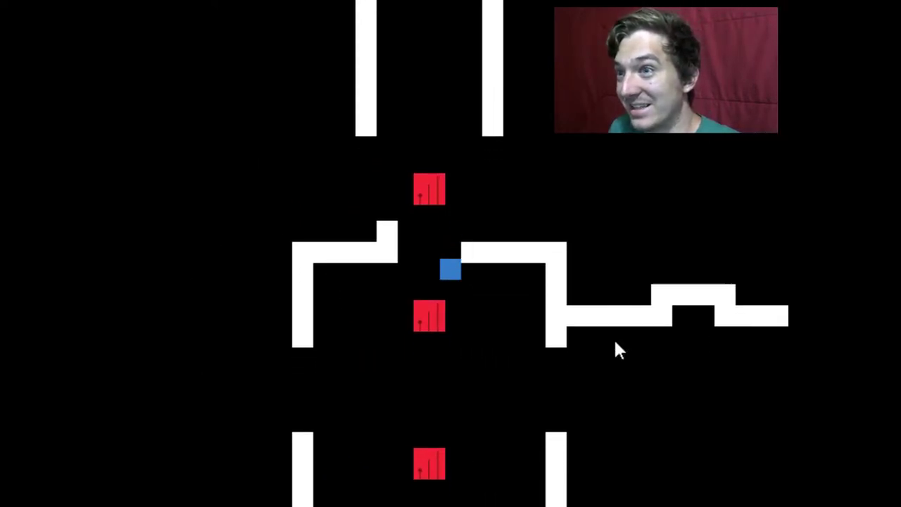
key(Right)
key(Right)
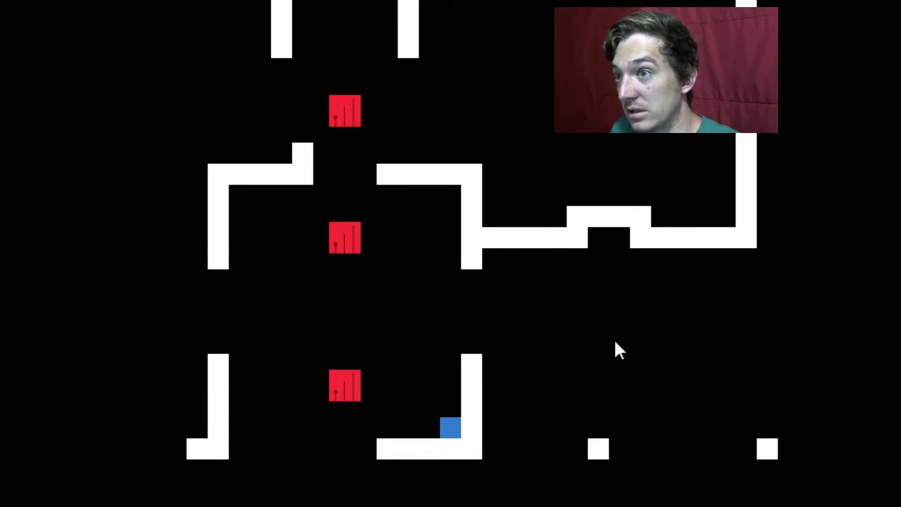
key(Up)
key(Right)
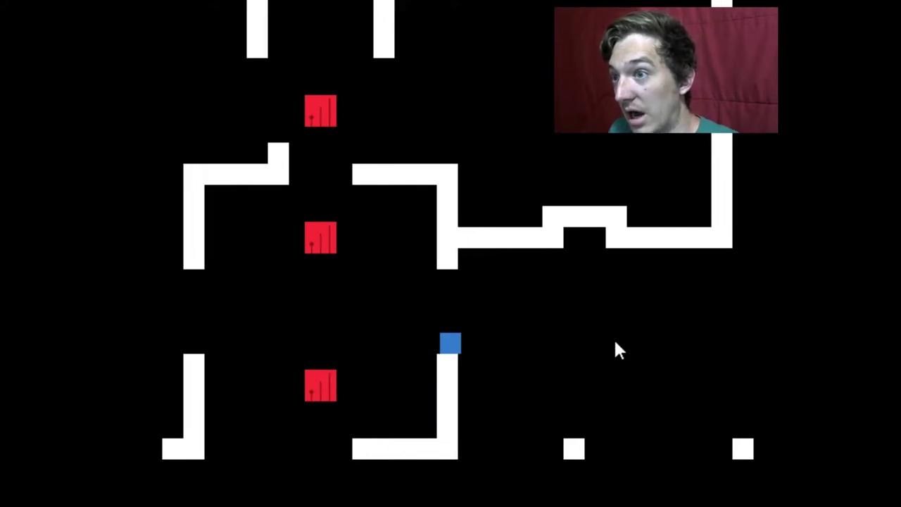
key(Up)
key(Right)
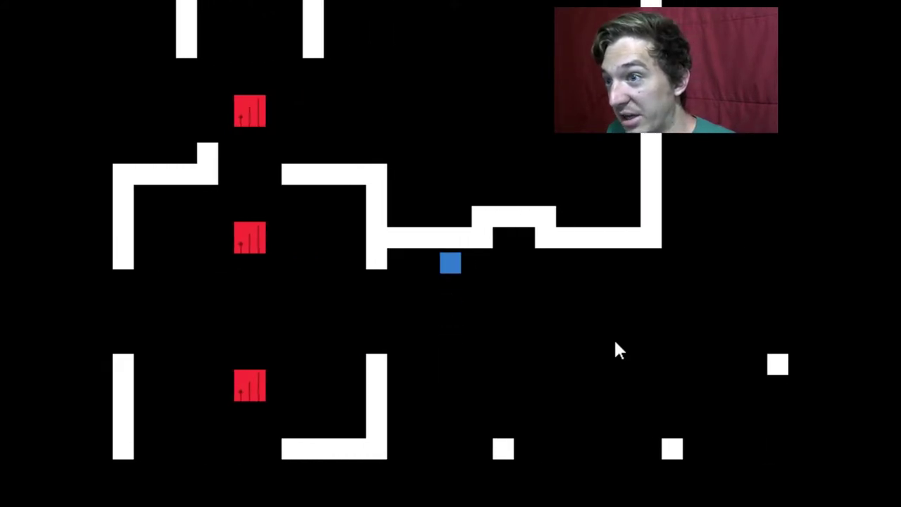
key(Right)
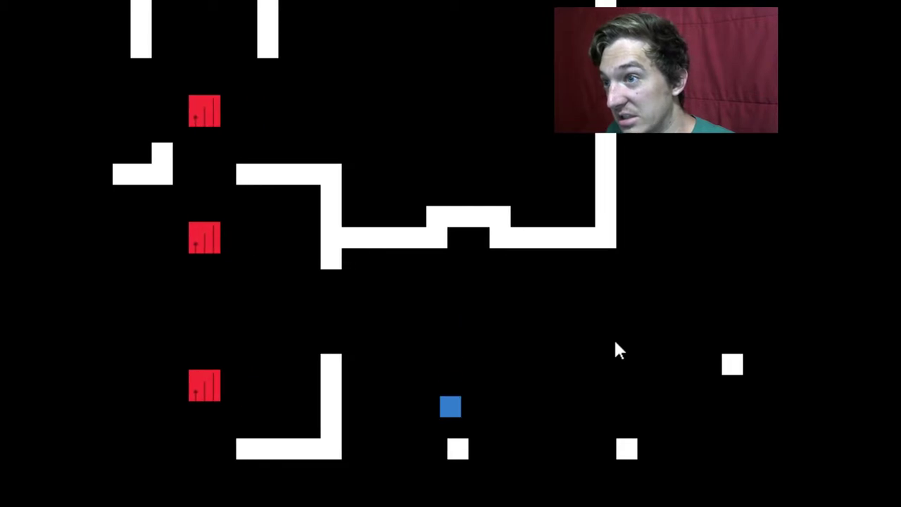
key(Right)
key(Up)
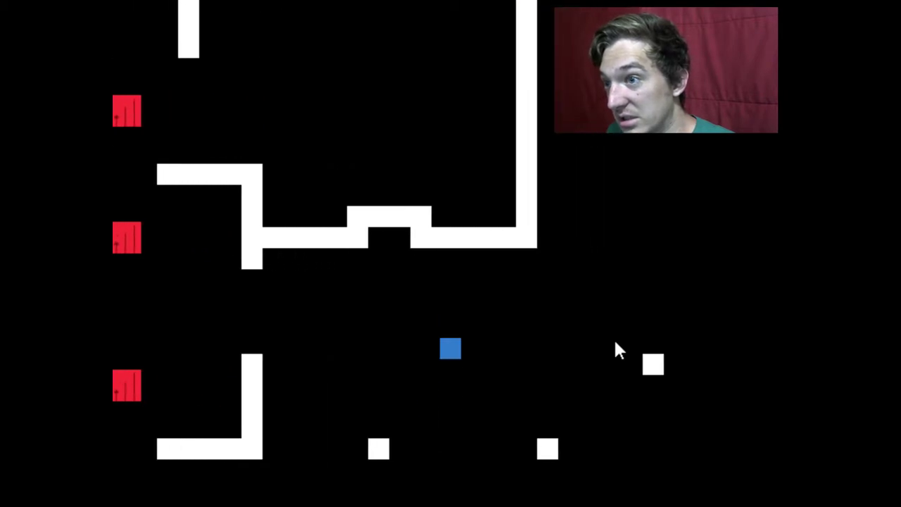
key(Right)
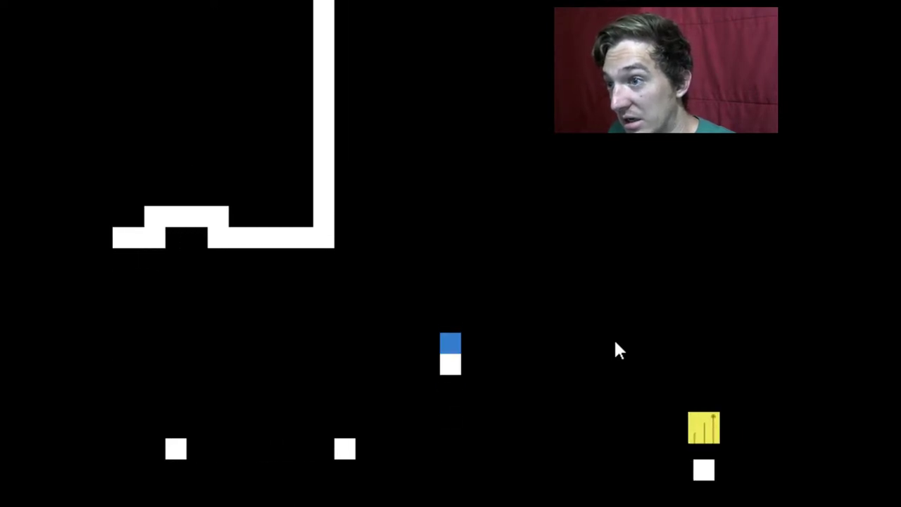
key(Up)
key(Right)
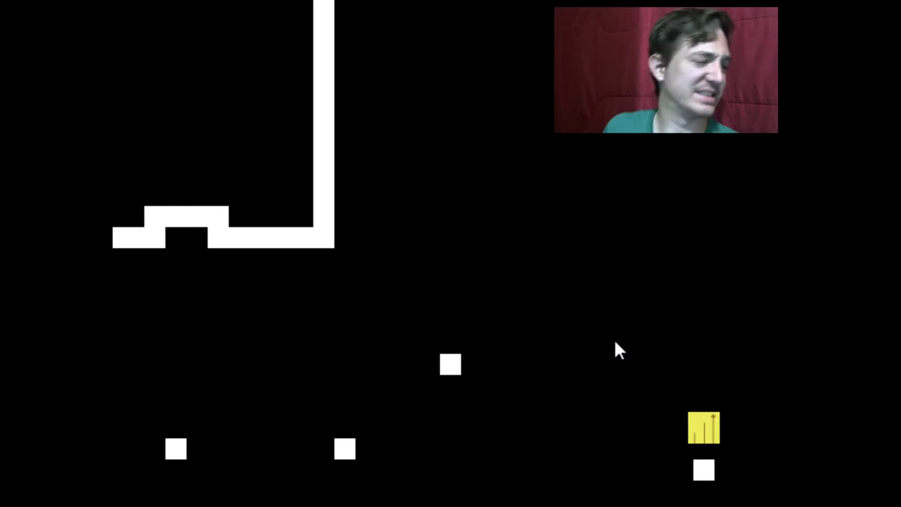
Hop the cube onto the small white block, then jump right from the restarted level's start.
key(Right)
key(Up)
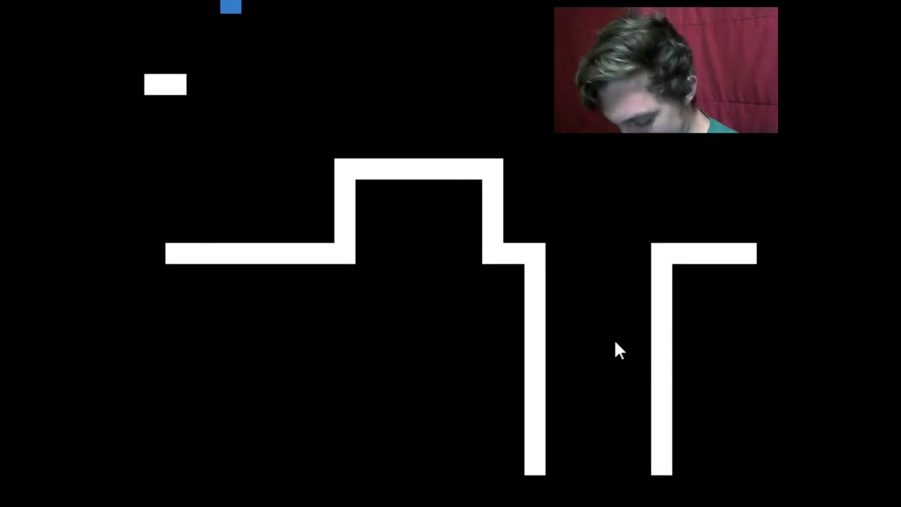
key(Left)
key(Right)
key(Left)
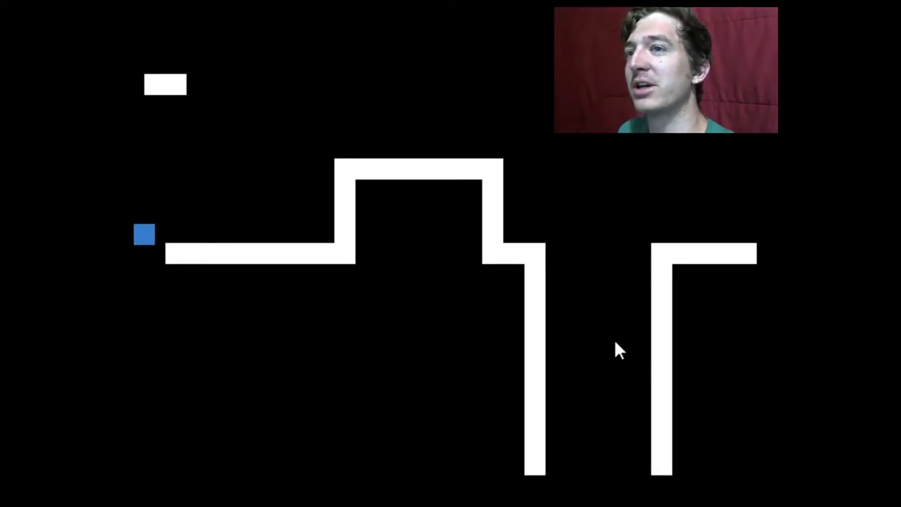
key(Right)
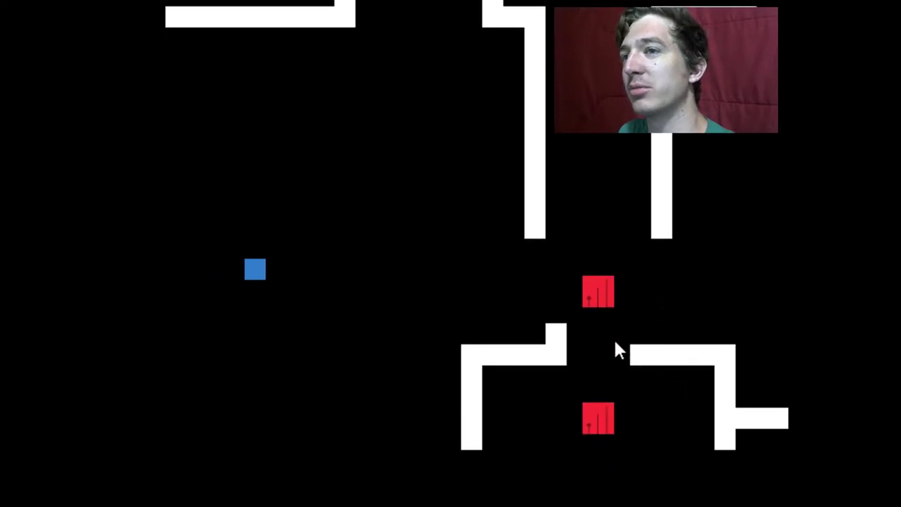
key(Right)
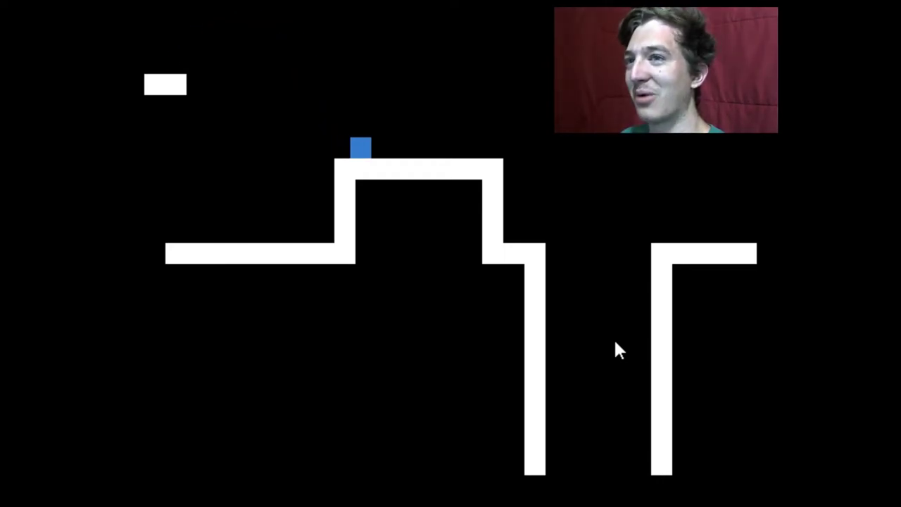
key(Right)
key(Right)
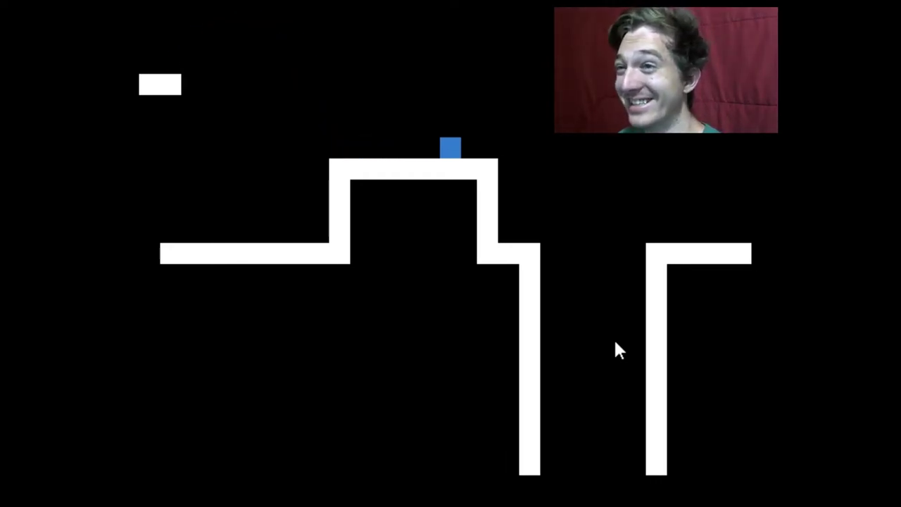
key(Up)
key(Right)
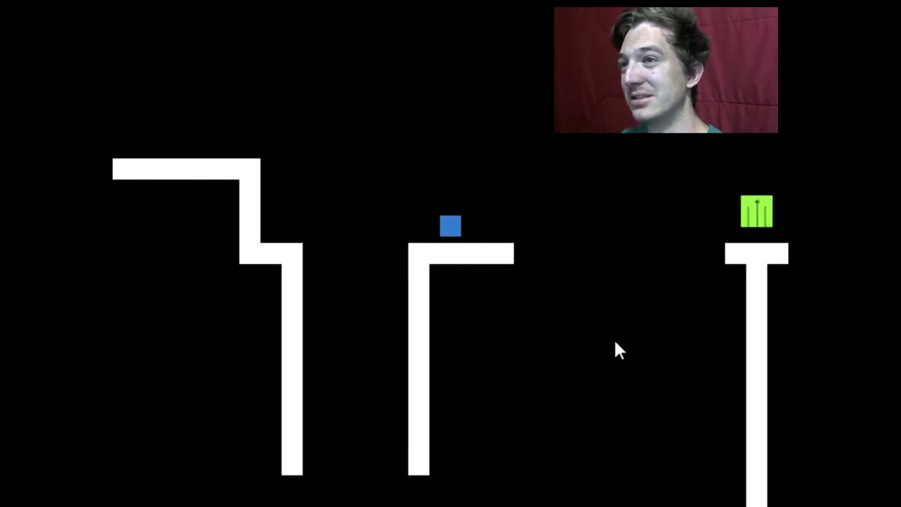
key(Right)
key(Up)
key(Right)
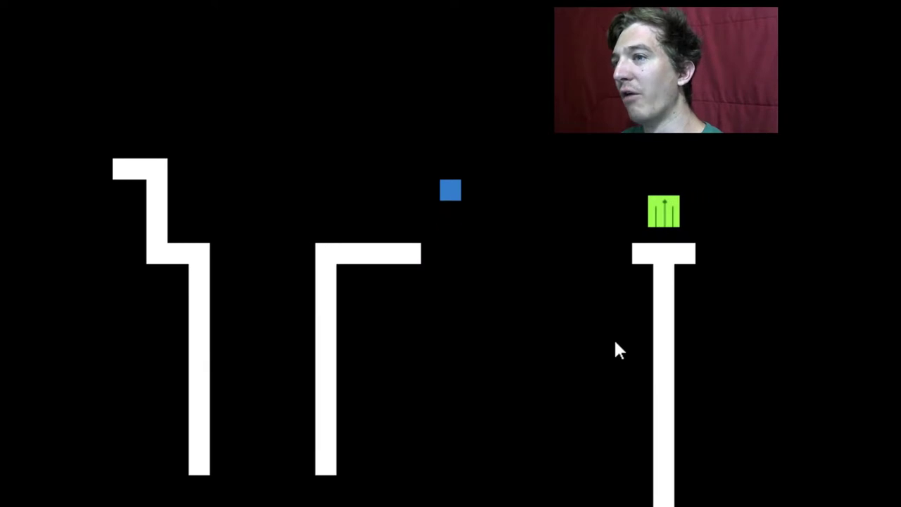
key(Right)
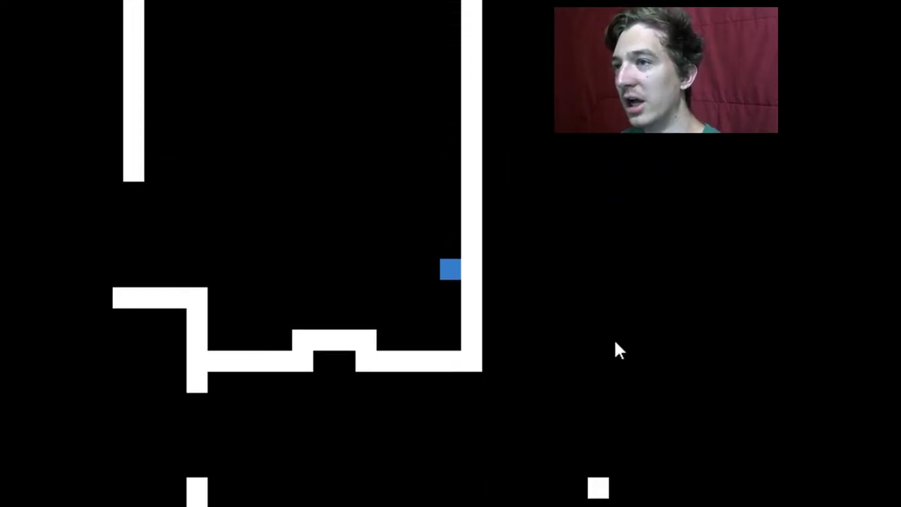
key(Left)
key(Up)
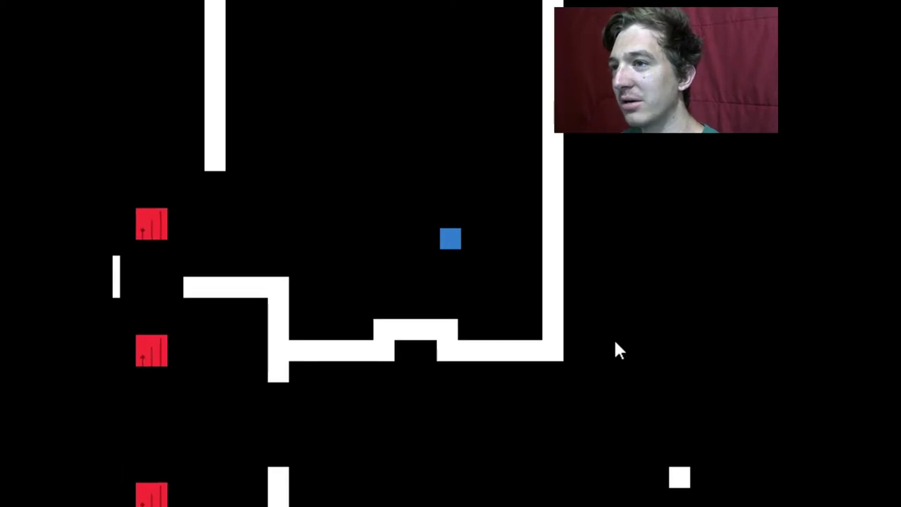
key(Left)
key(Left)
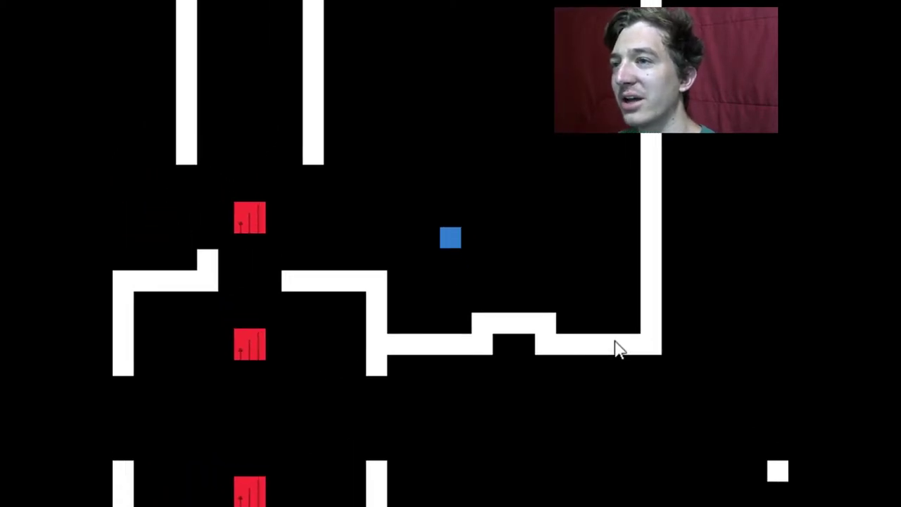
key(Left)
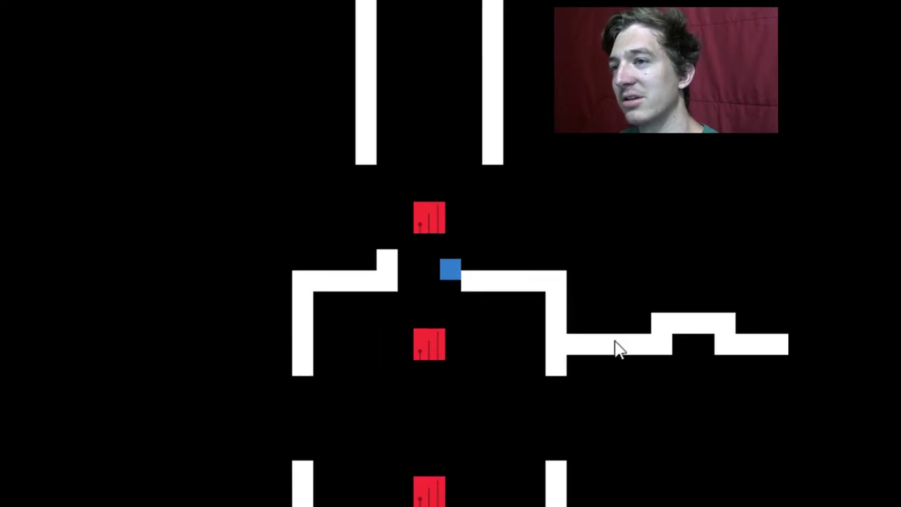
key(Right)
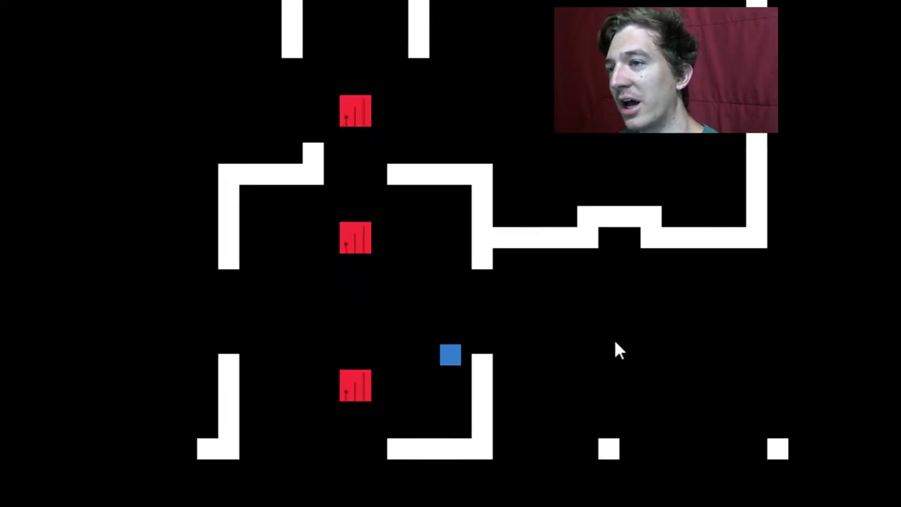
key(Up)
key(Right)
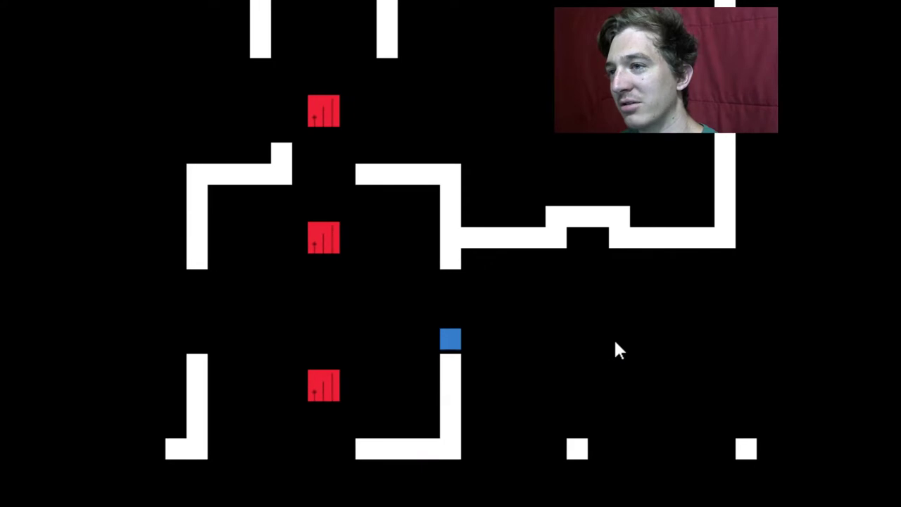
key(Right)
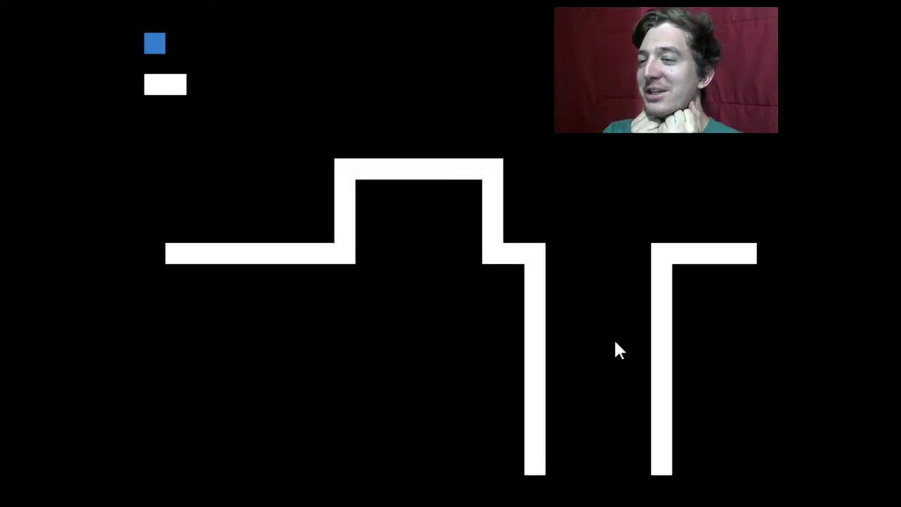
Hop the cube right over the raised platform, past the green block, and off the edge.
key(Right)
key(Up)
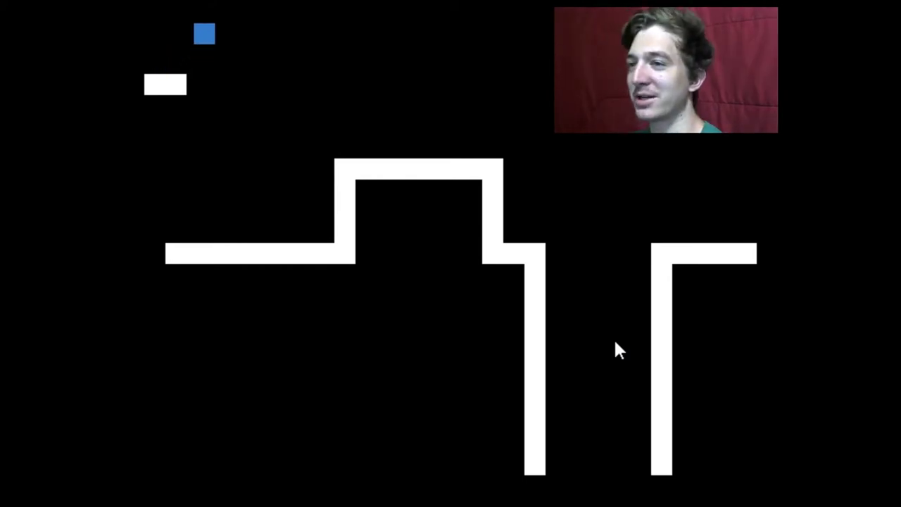
key(Right)
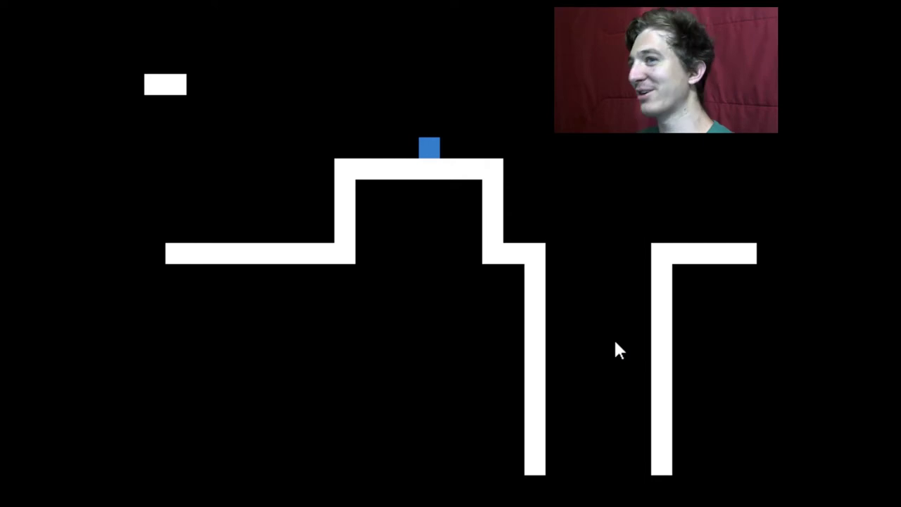
key(Right)
key(Up)
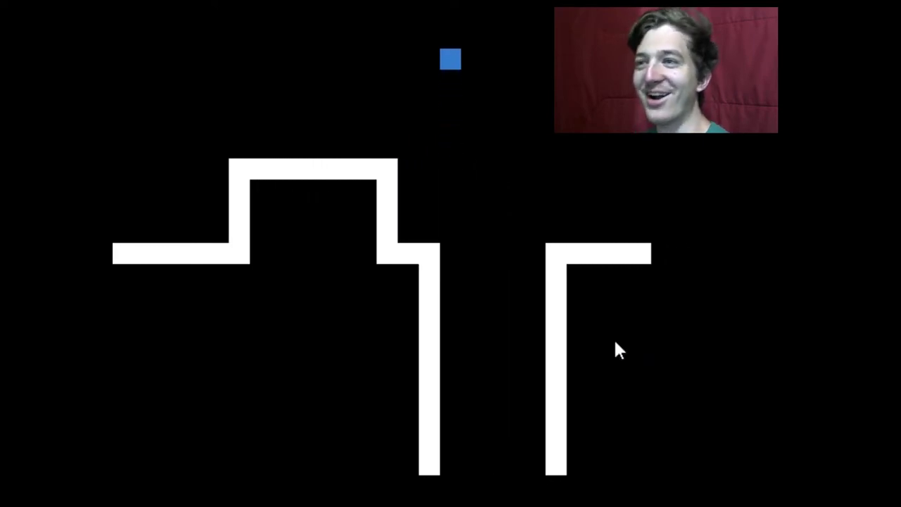
key(Right)
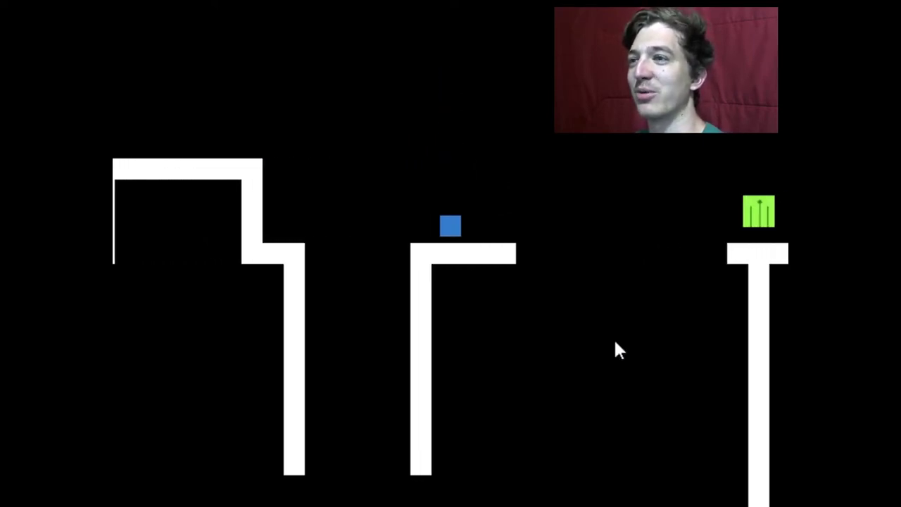
key(Right)
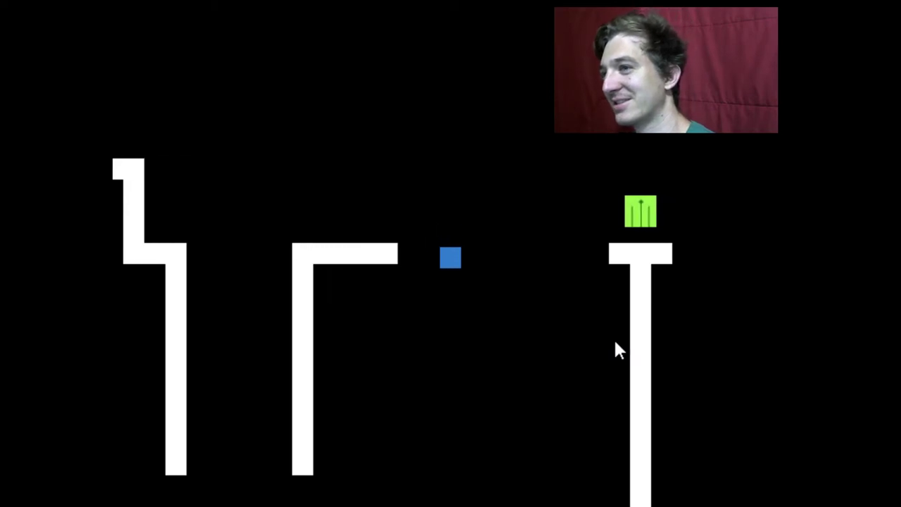
key(Right)
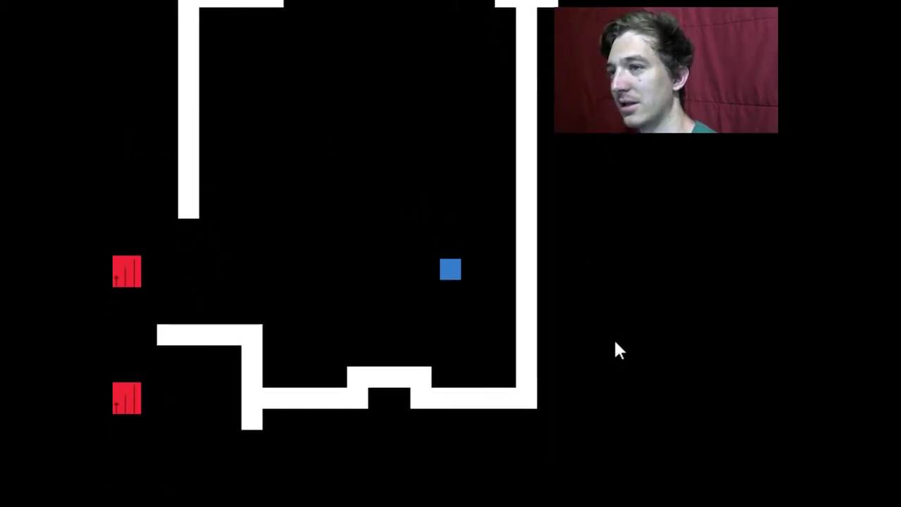
Drift left onto the bump and the ledge, then drop off and fall rightward.
key(Left)
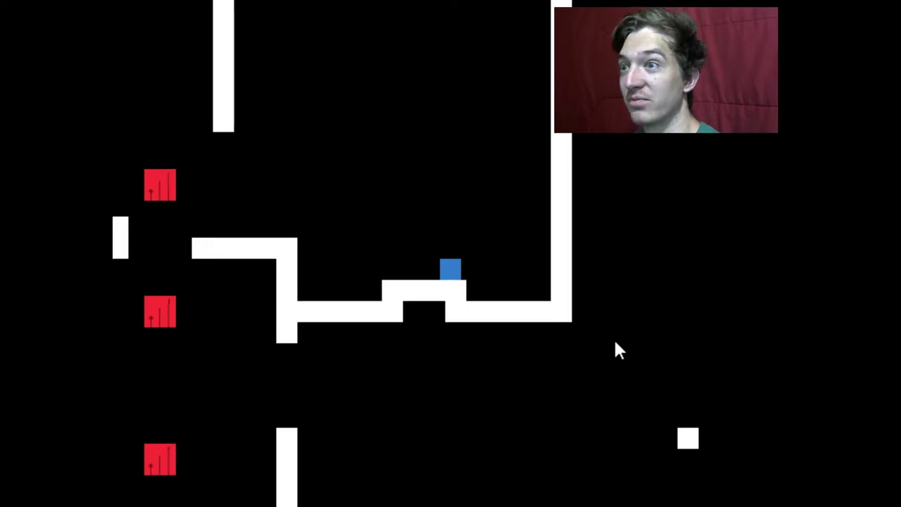
key(Left)
key(Up)
key(Left)
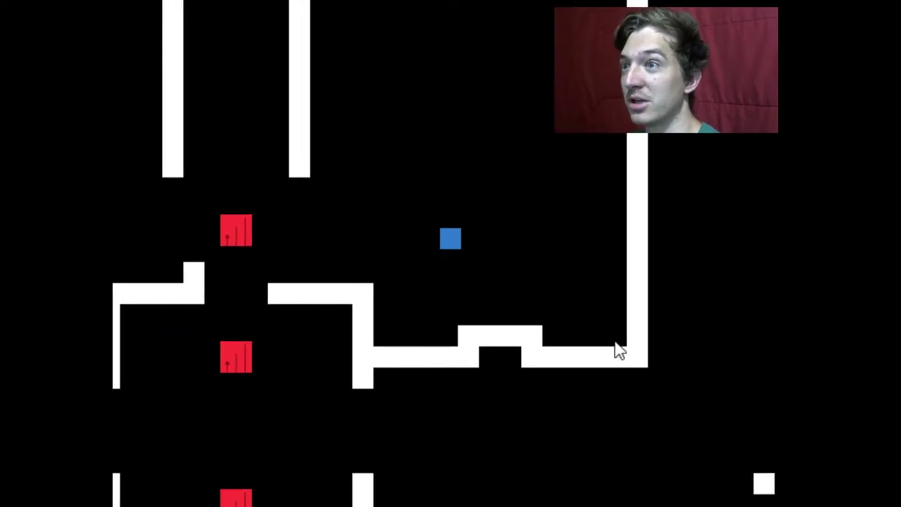
key(Left)
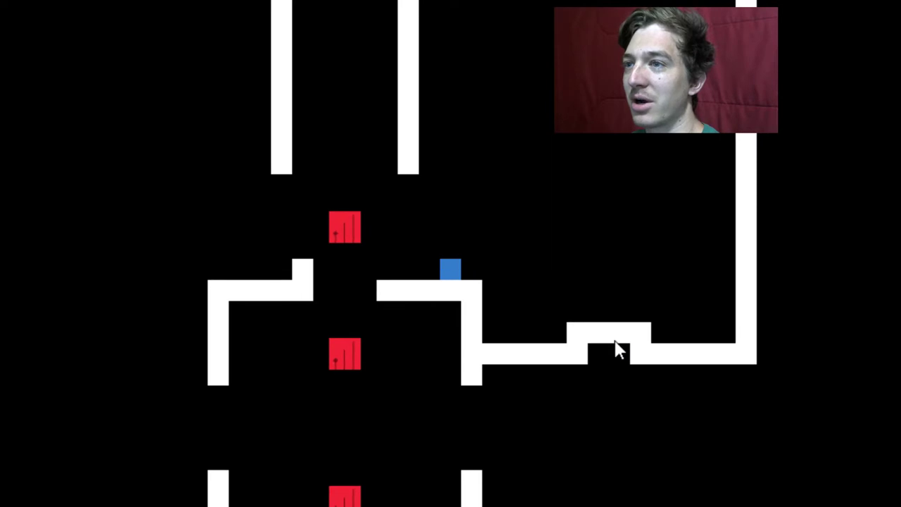
key(Left)
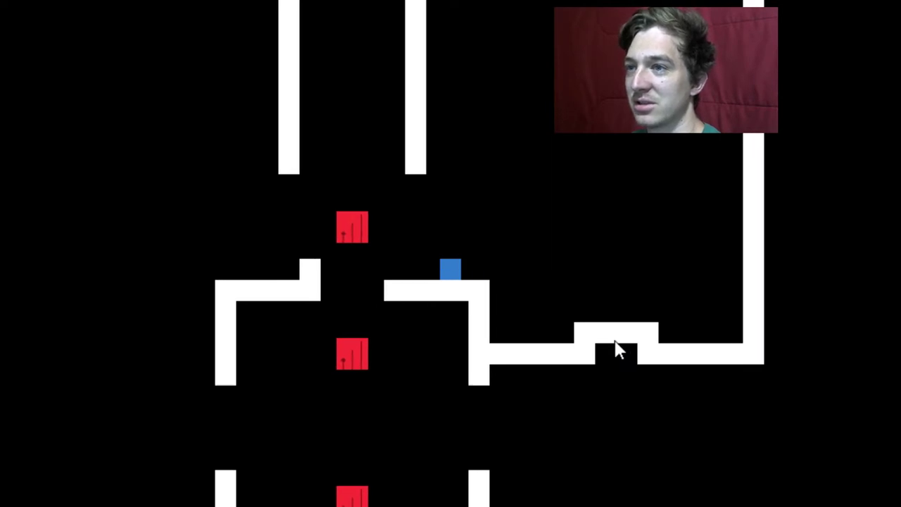
key(Right)
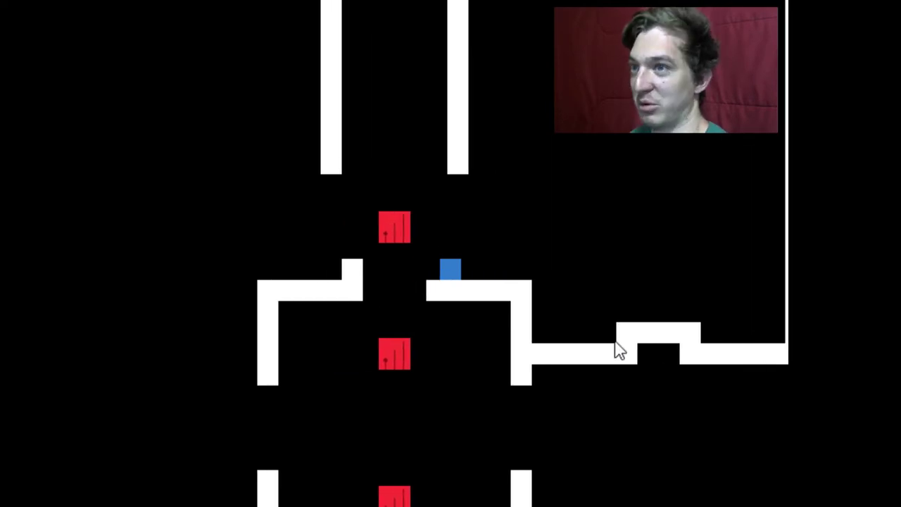
key(Left)
key(Right)
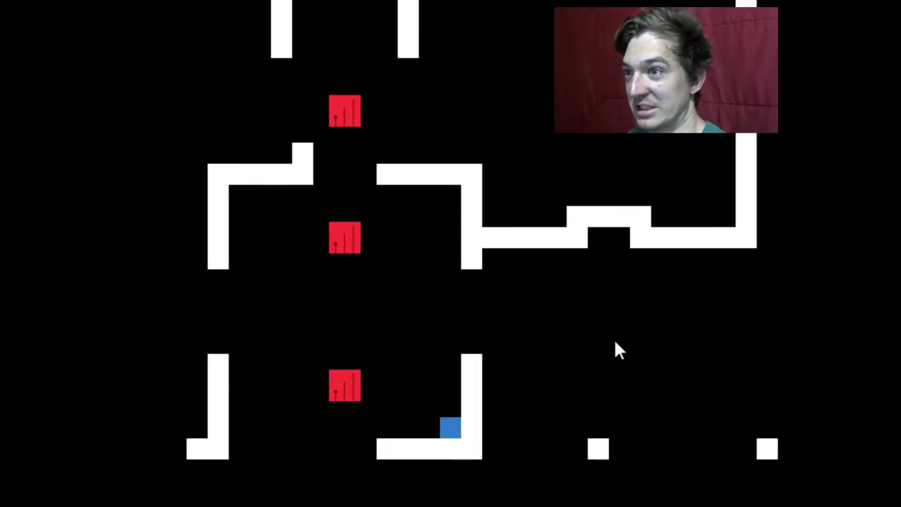
Jump over the wall and hop right across the small white blocks past the red blocks.
key(Up)
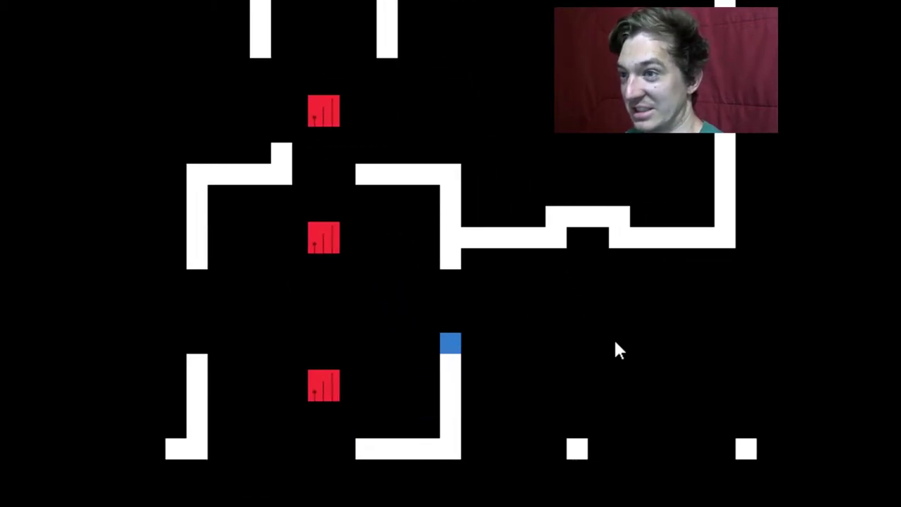
key(Up)
key(Up)
key(Right)
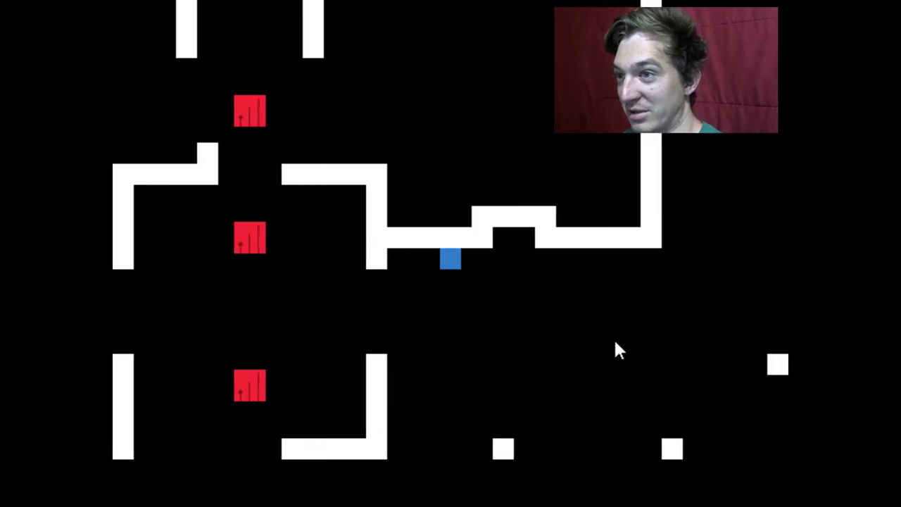
key(Right)
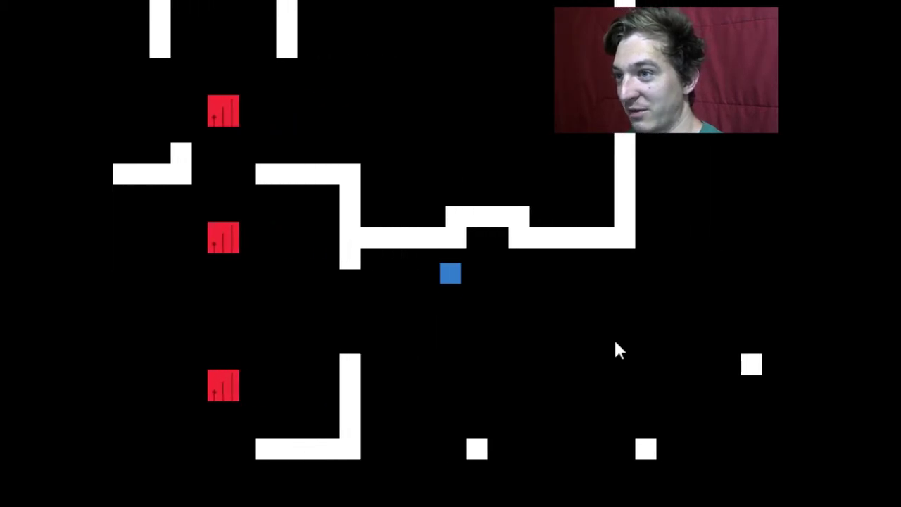
key(Right)
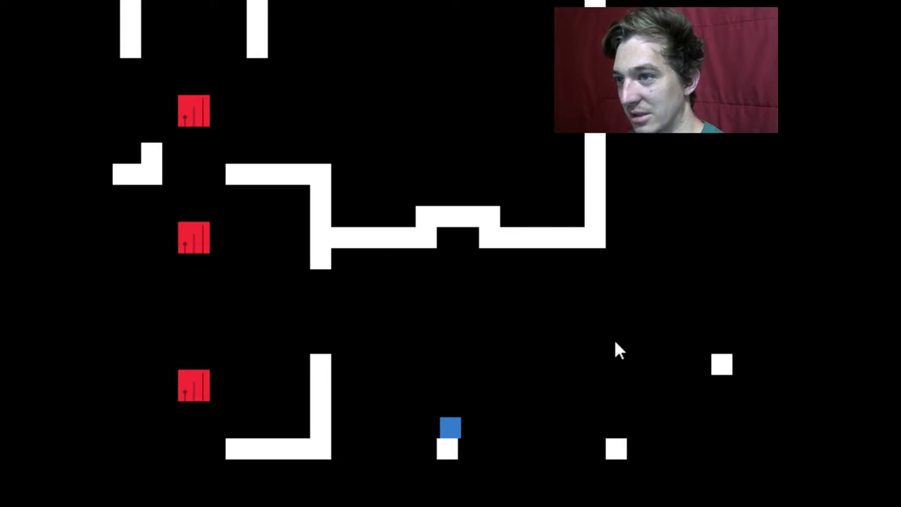
key(Right)
key(Up)
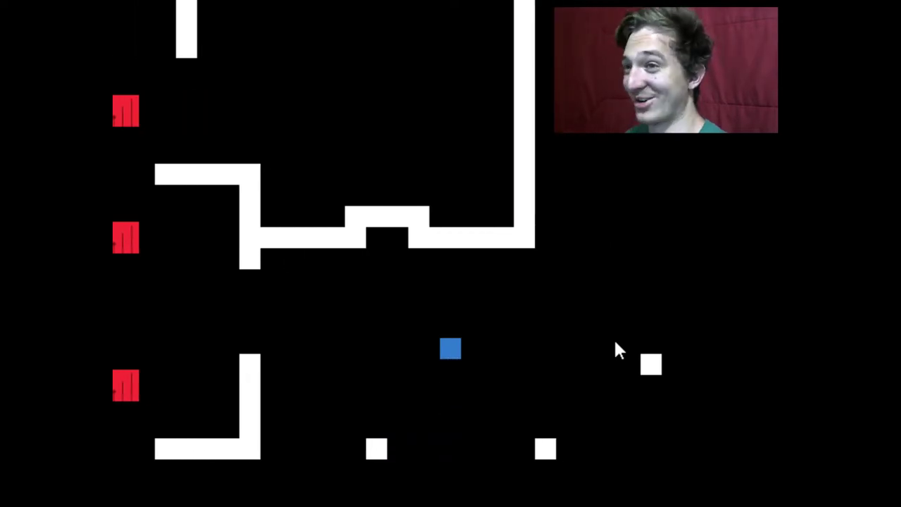
key(Right)
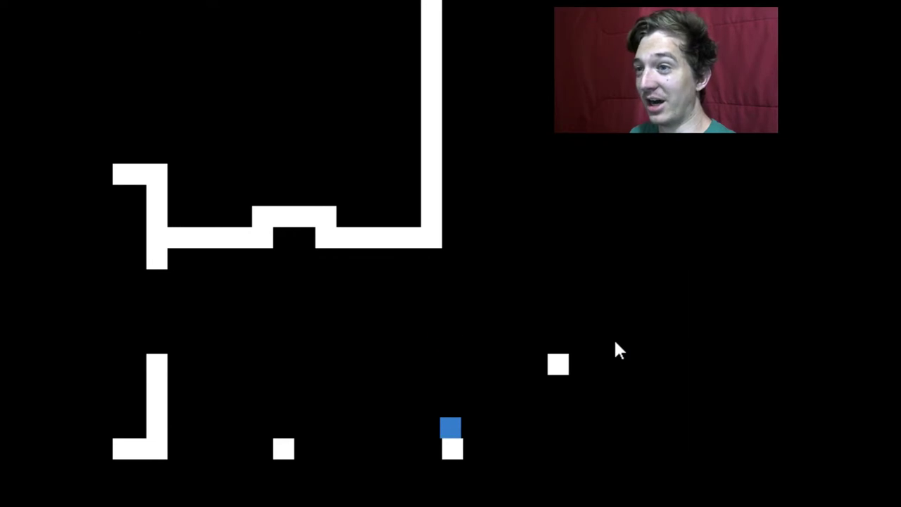
key(Right)
key(Right)
key(Up)
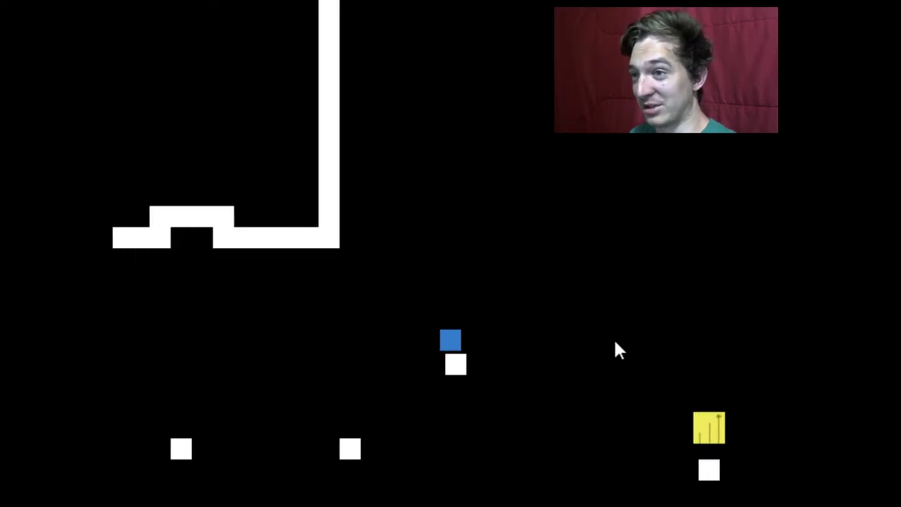
key(Right)
key(Right)
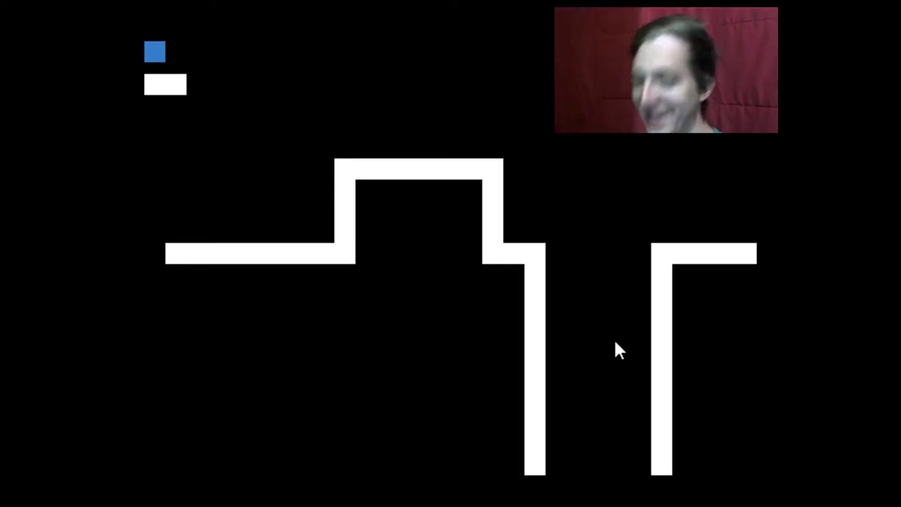
Leap off the ledge, over the raised platform and gap, to beside the green-topped pillar.
key(Up)
key(Right)
key(Right)
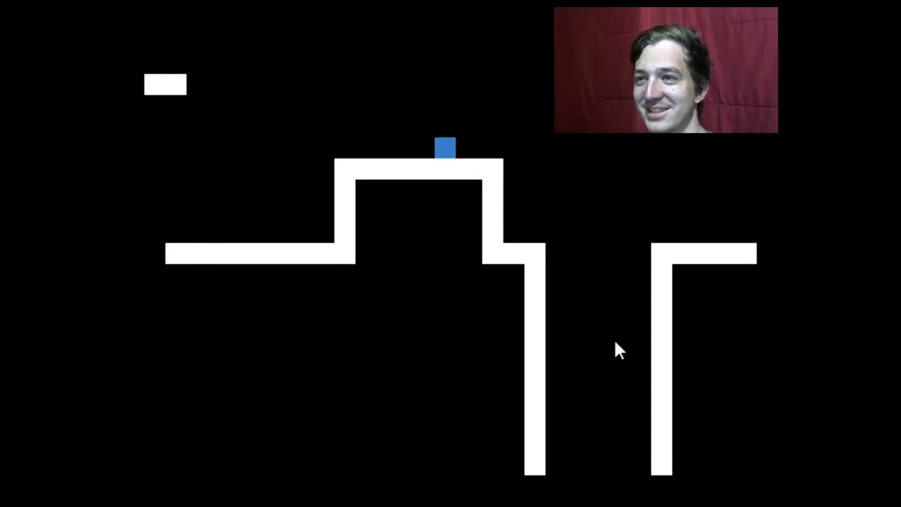
key(Right)
key(Up)
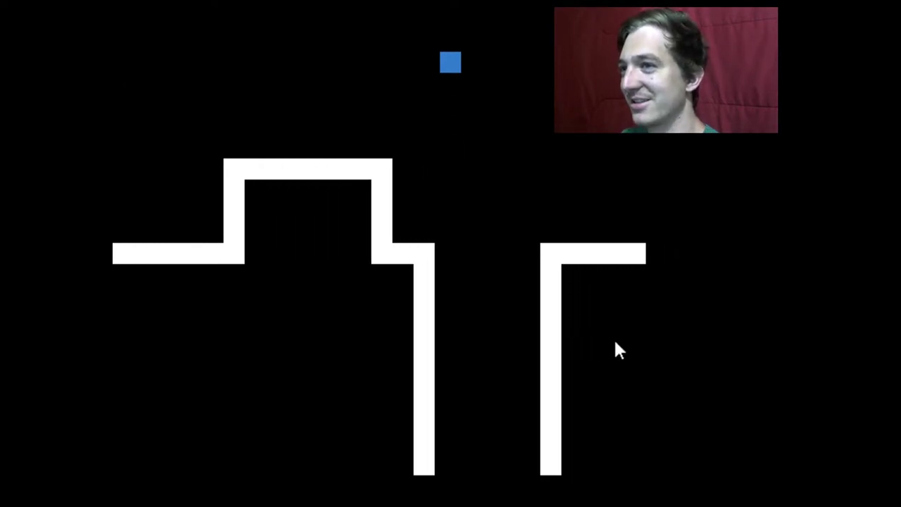
key(Right)
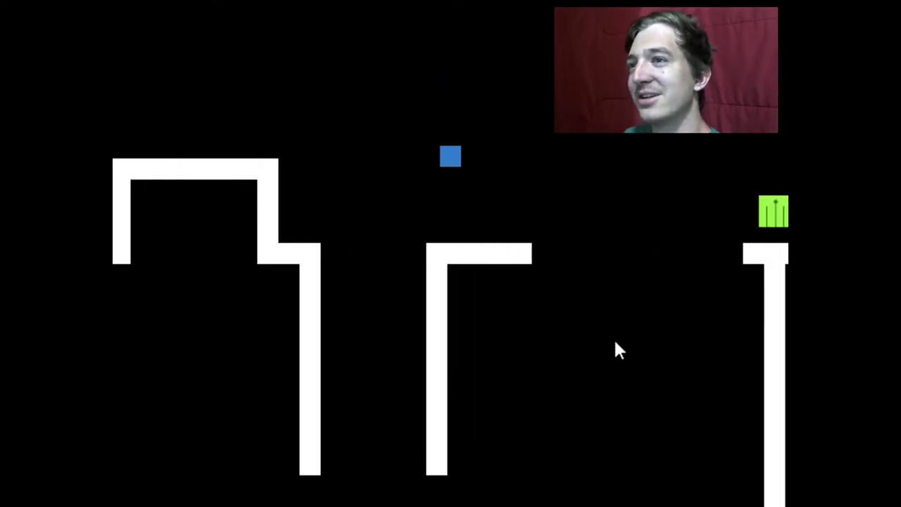
key(Right)
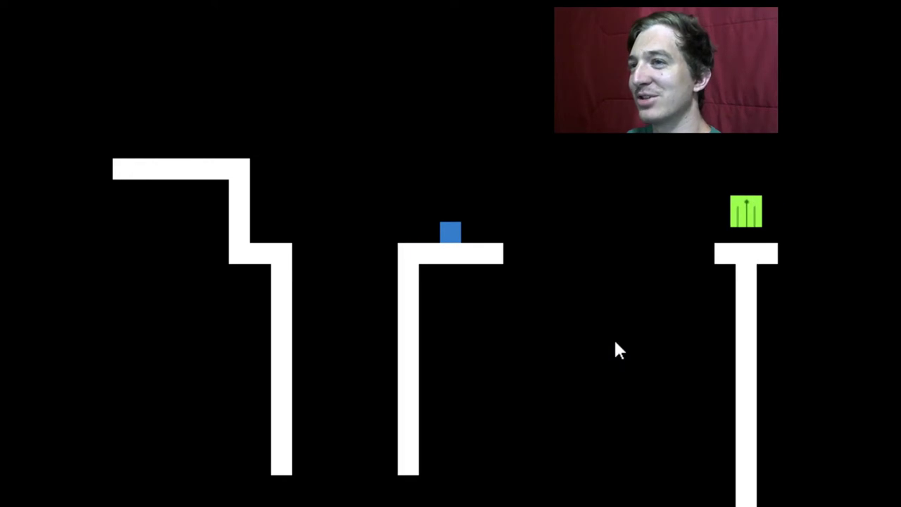
key(Right)
key(Up)
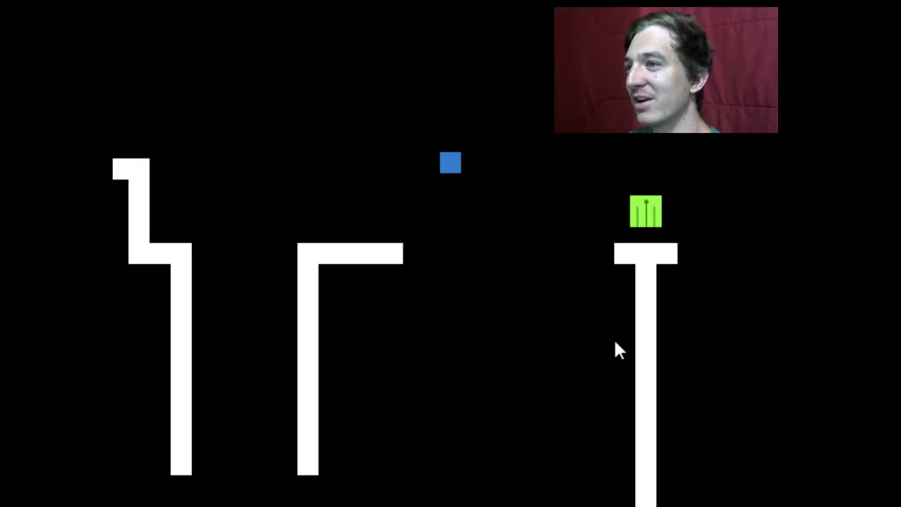
key(Right)
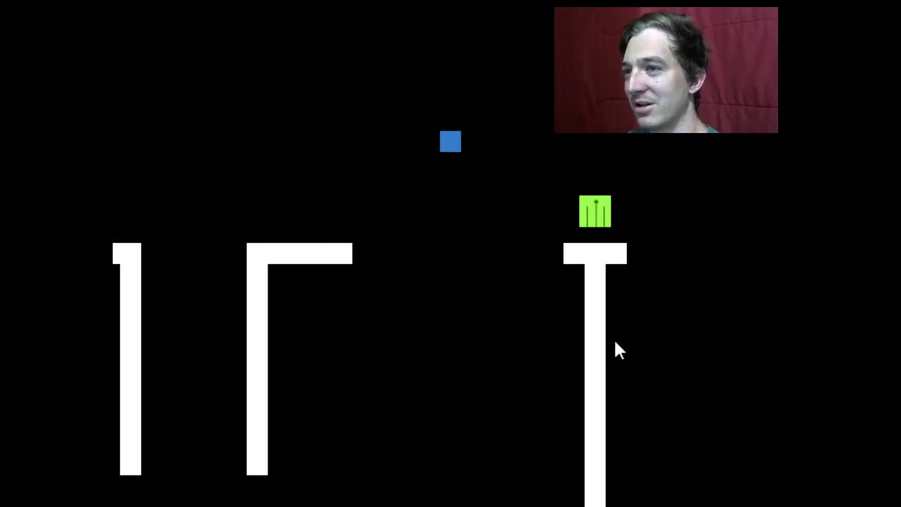
key(Right)
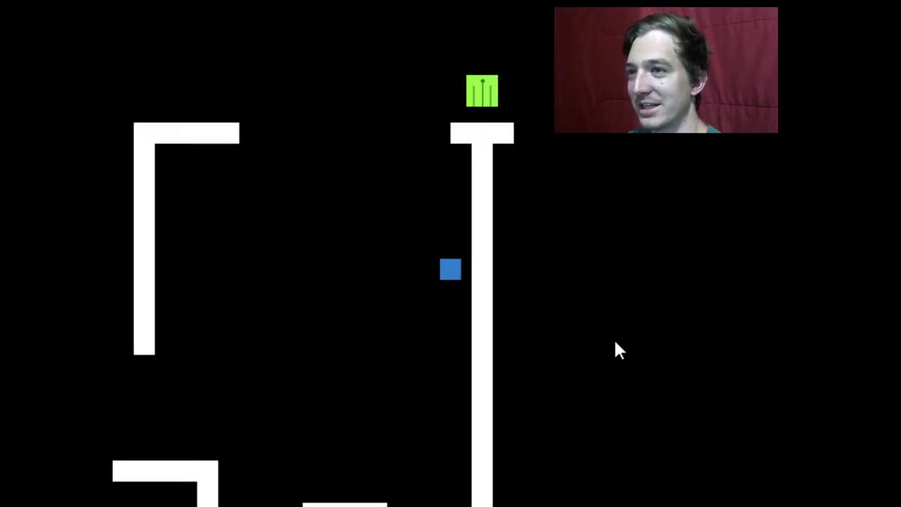
Move the cube left, jumping onto the next platform.
key(Left)
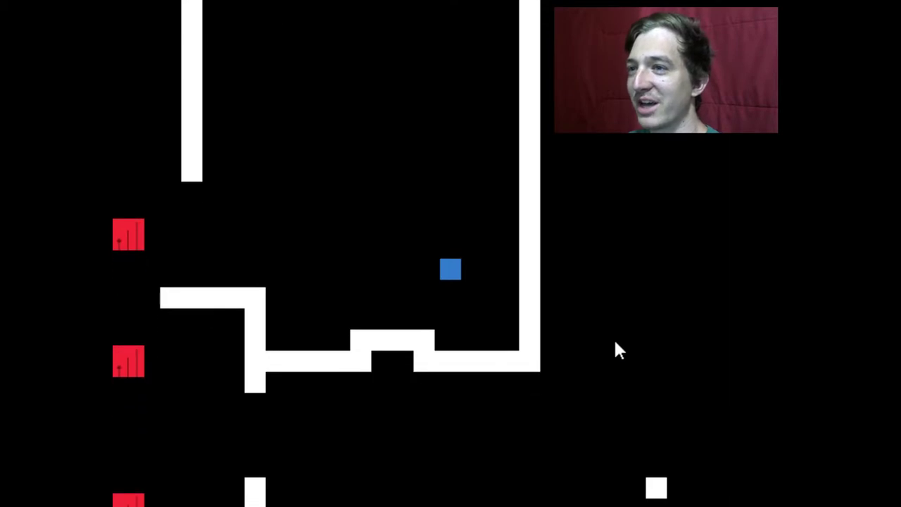
key(Up)
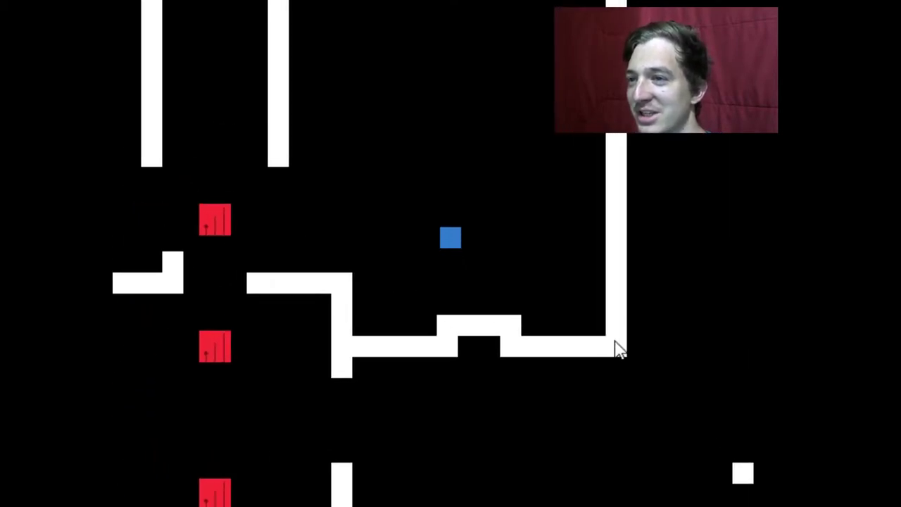
key(Left)
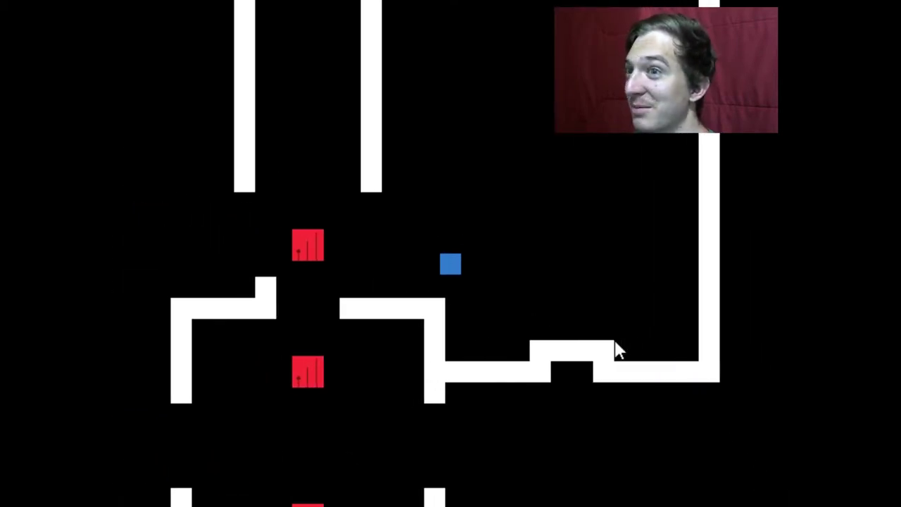
key(Left)
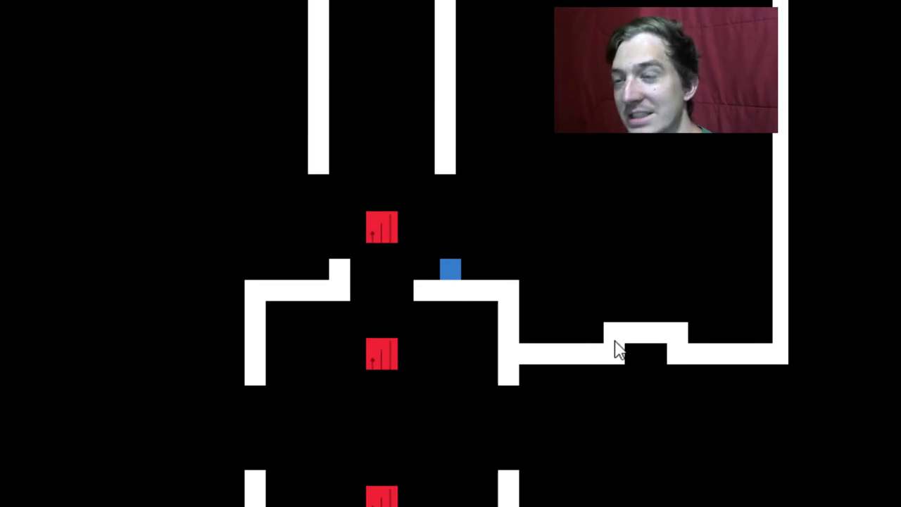
Nudge the cube left and right to line it up at the platform edge.
key(Left)
key(Right)
key(Left)
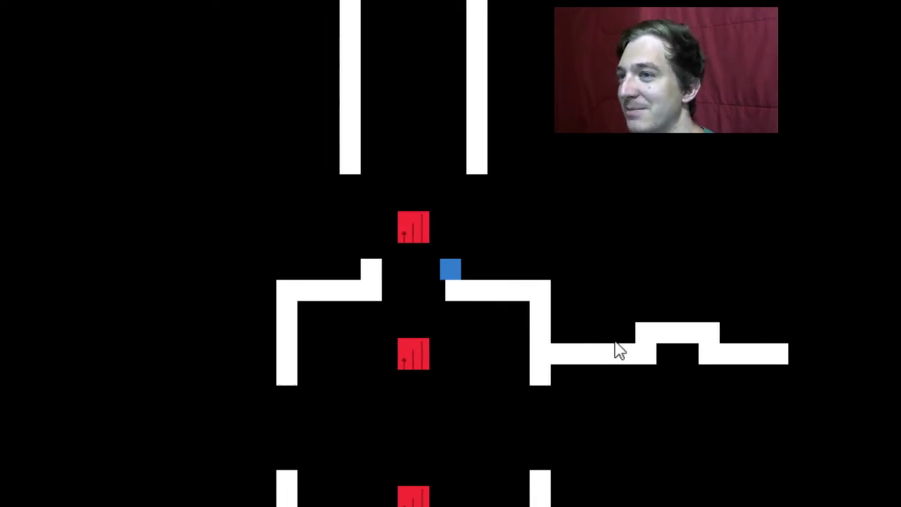
key(Left)
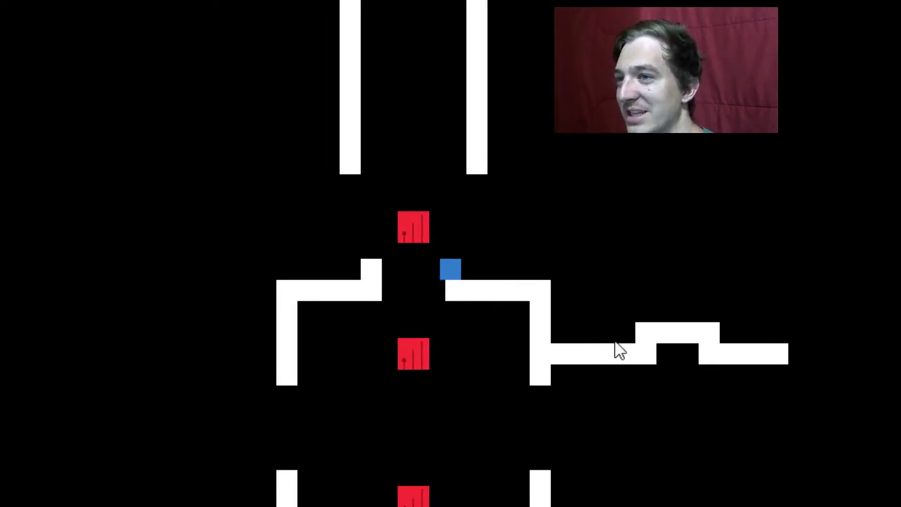
key(Right)
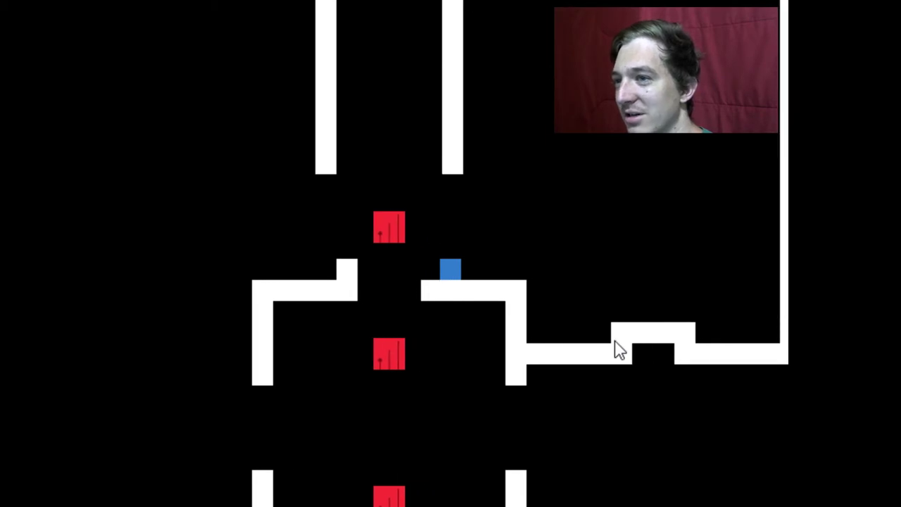
key(Left)
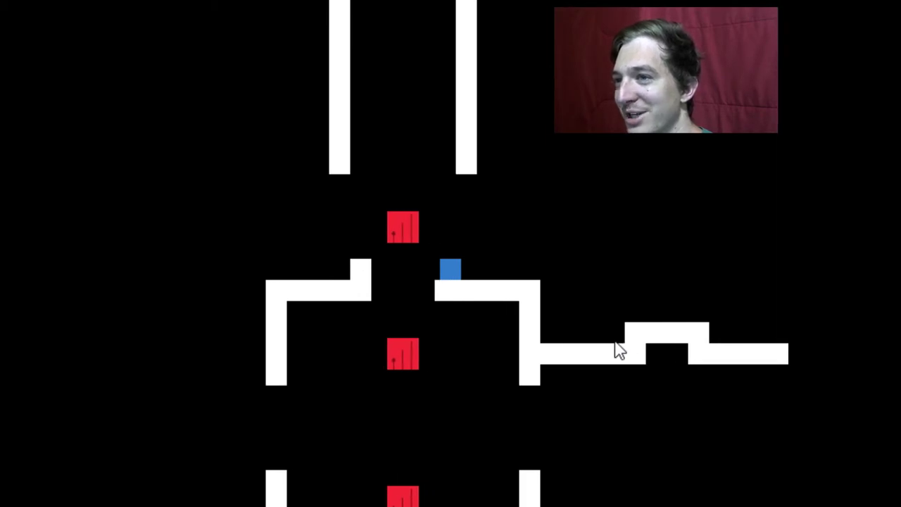
key(Right)
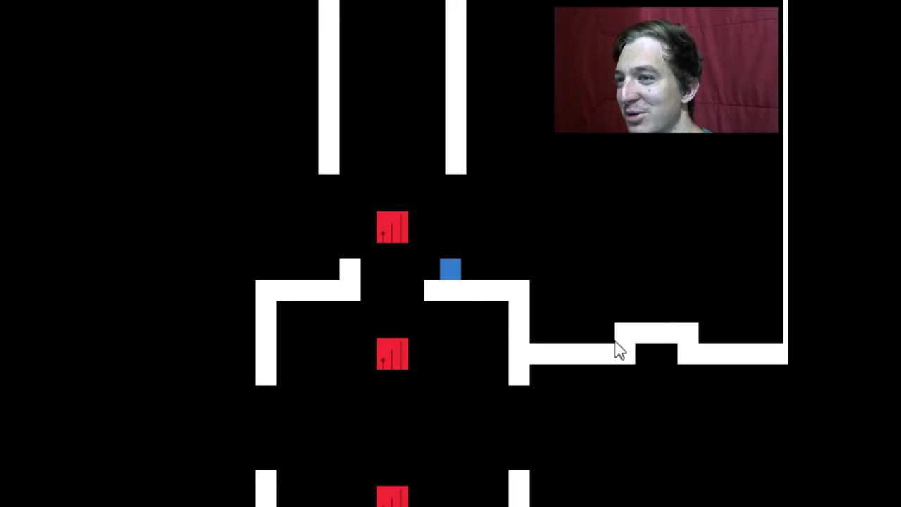
key(Right)
key(Left)
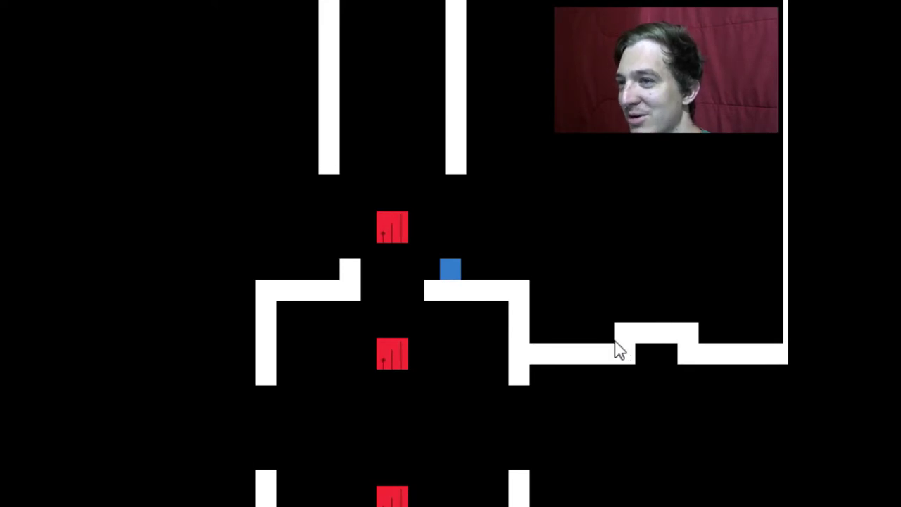
key(Right)
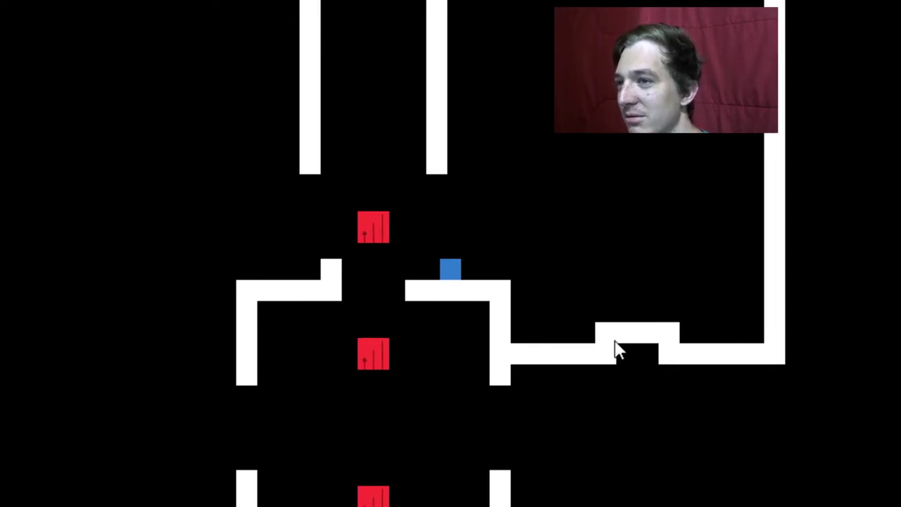
key(Right)
key(Left)
key(Right)
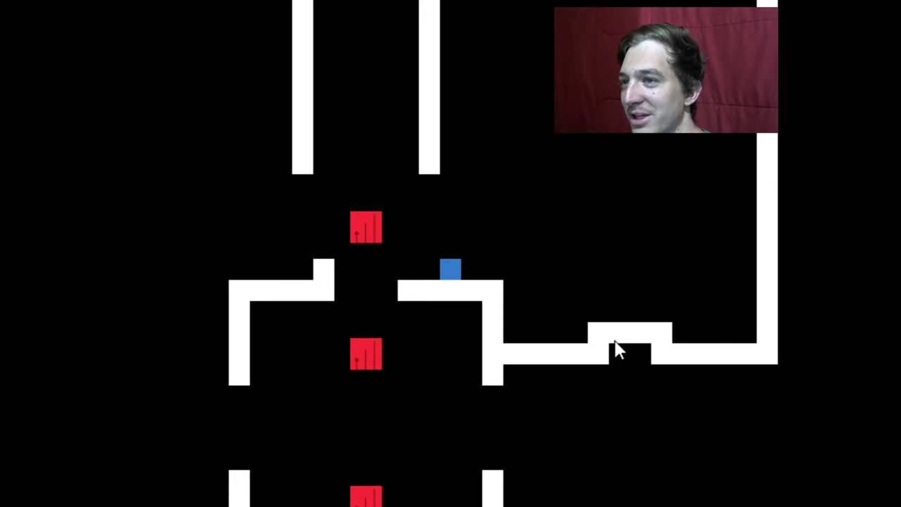
key(Left)
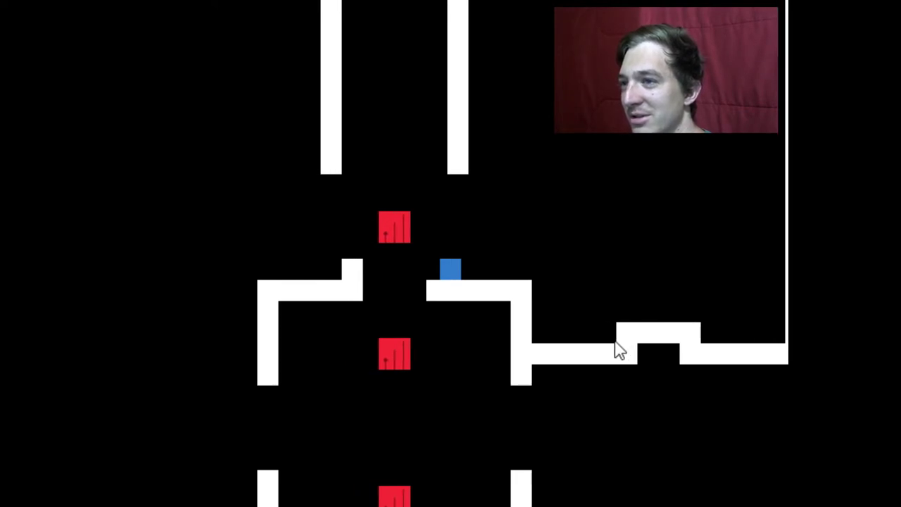
Step off the platform edge, fall beside the wall, and jump back up.
key(Left)
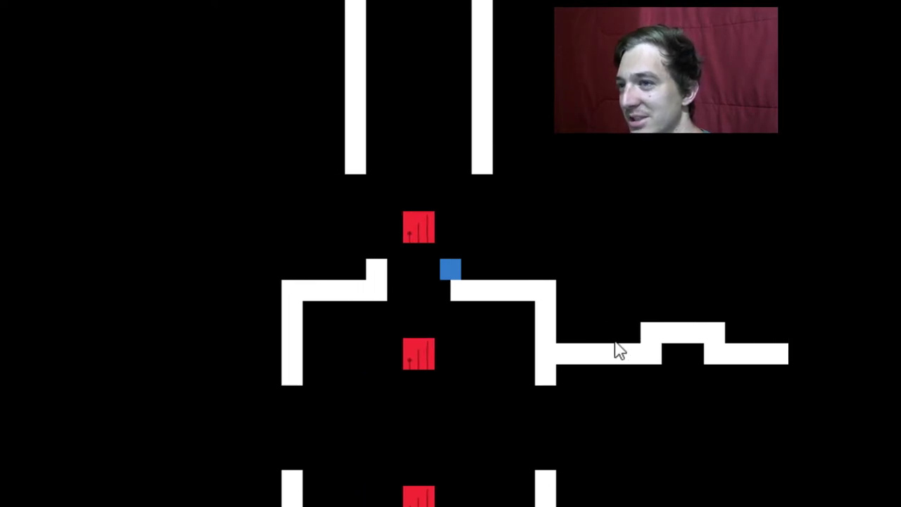
key(Right)
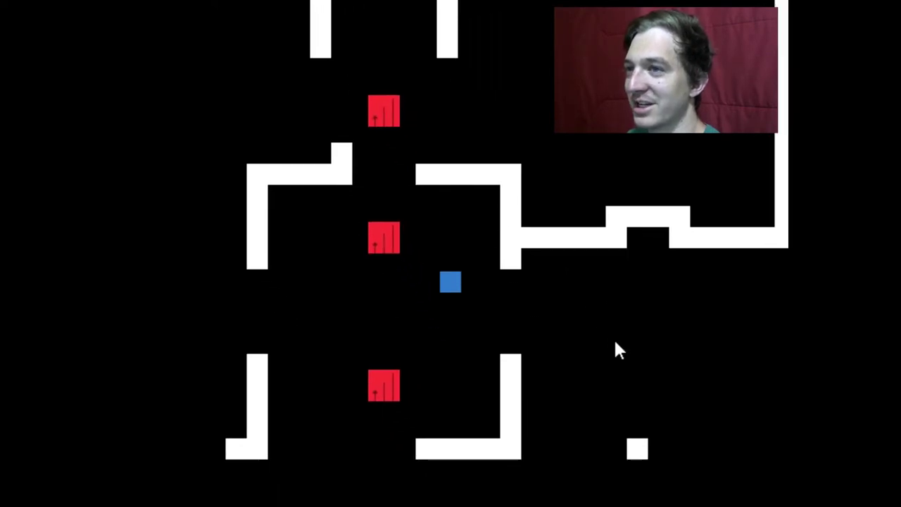
key(Up)
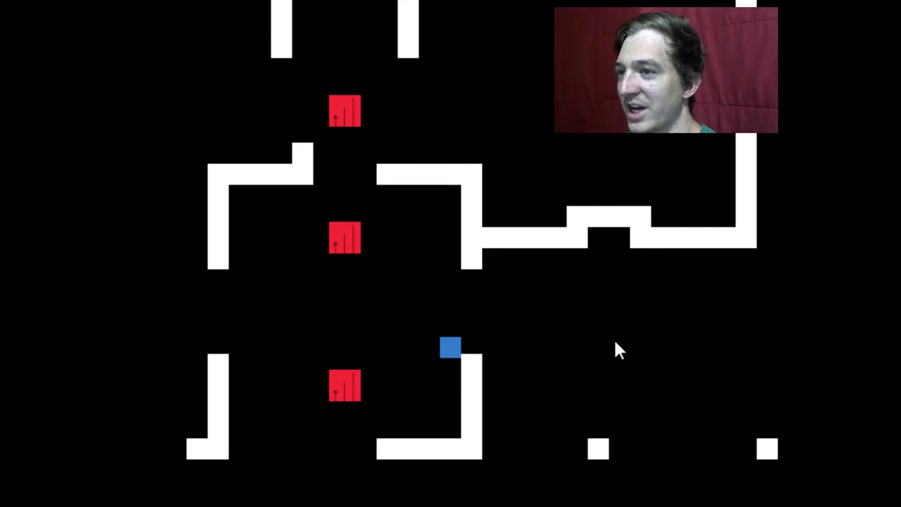
key(Right)
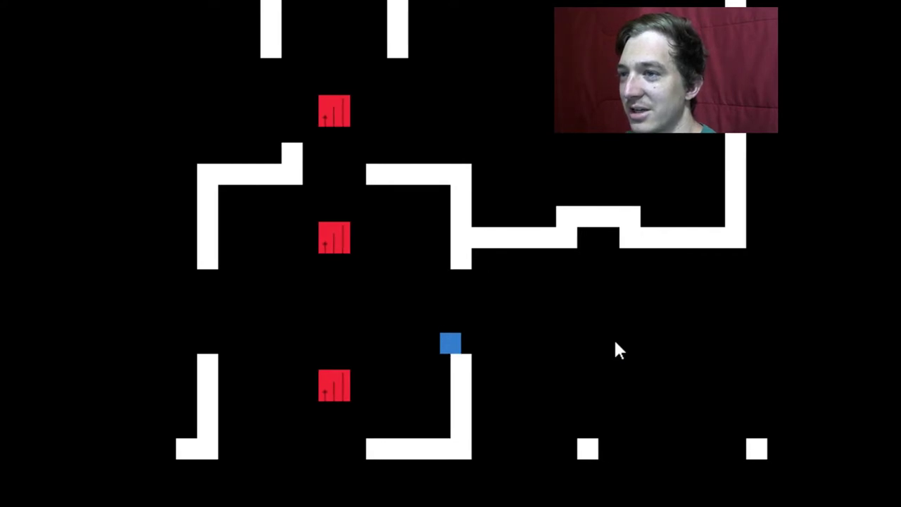
Run right along the wall top past the red blocks and jump onto the white block.
key(Right)
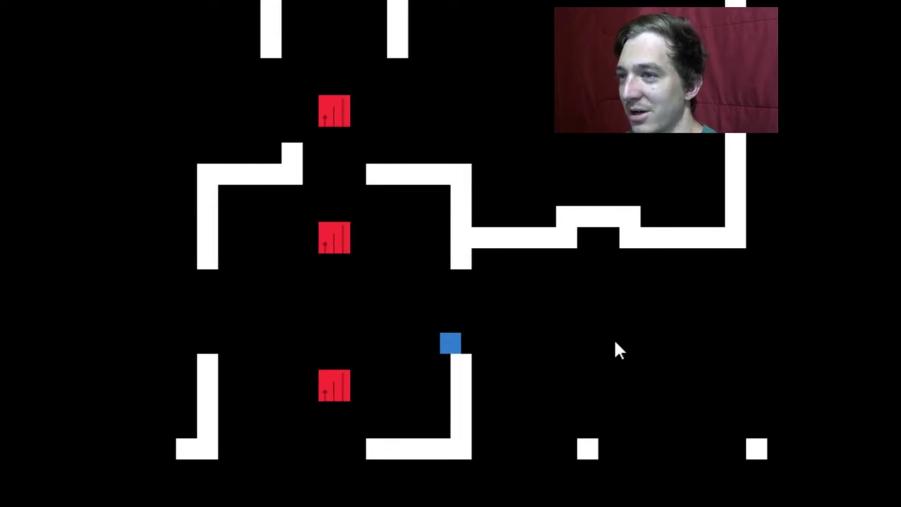
key(Right)
key(Up)
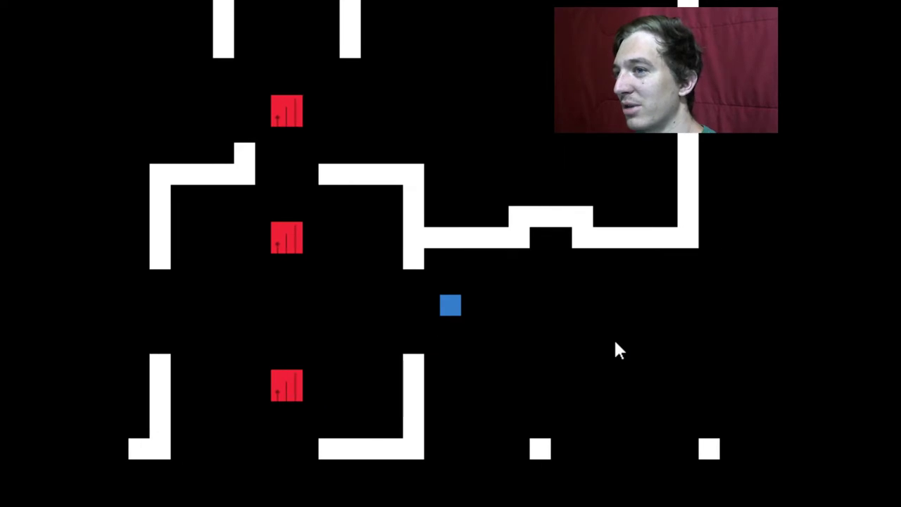
key(Right)
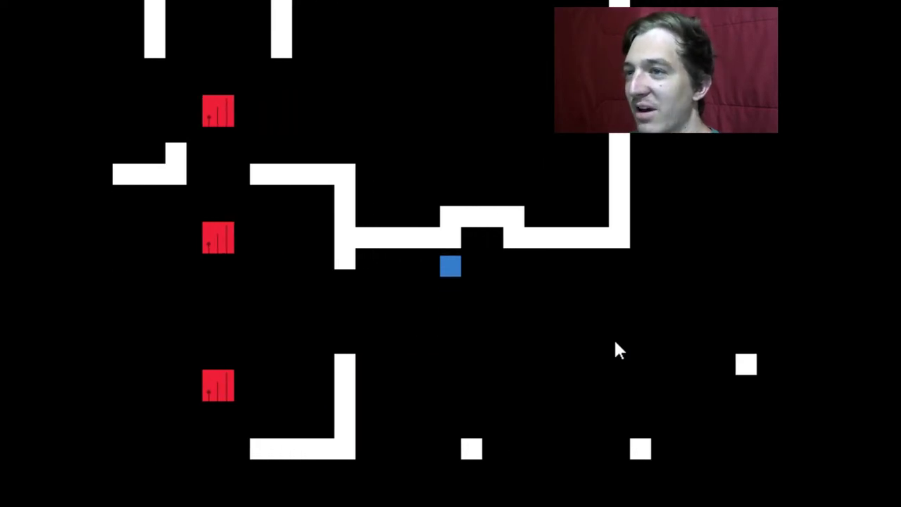
key(Right)
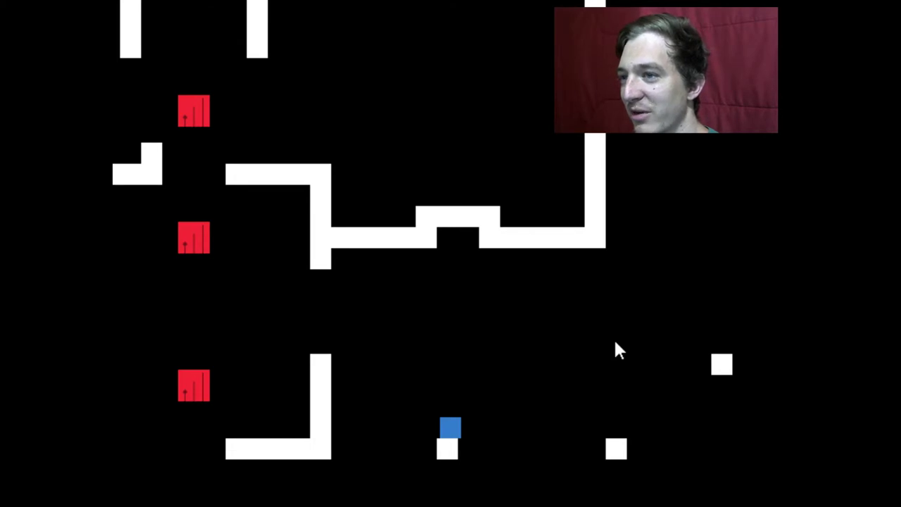
key(Right)
key(Up)
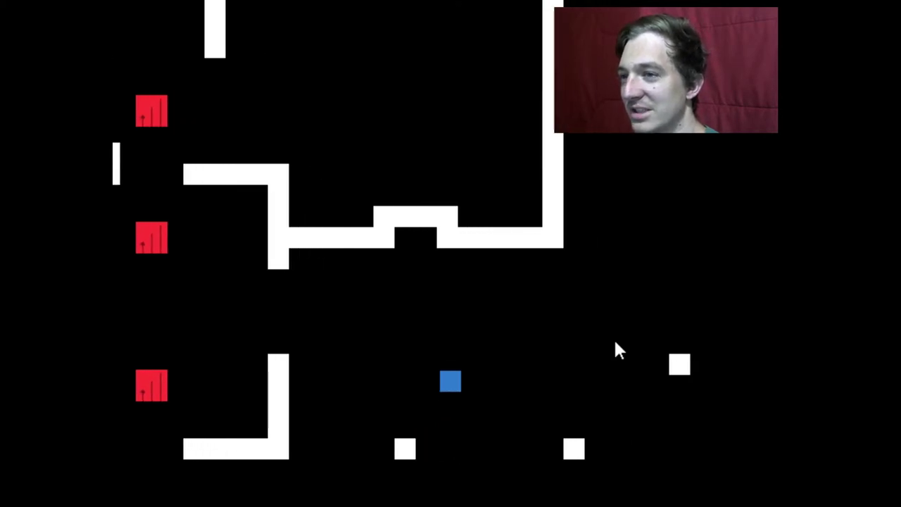
key(Right)
key(Right)
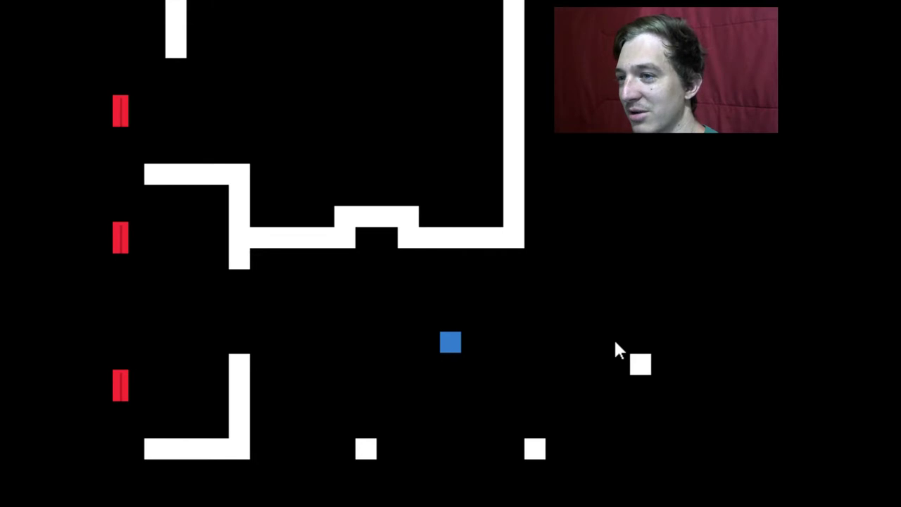
key(Right)
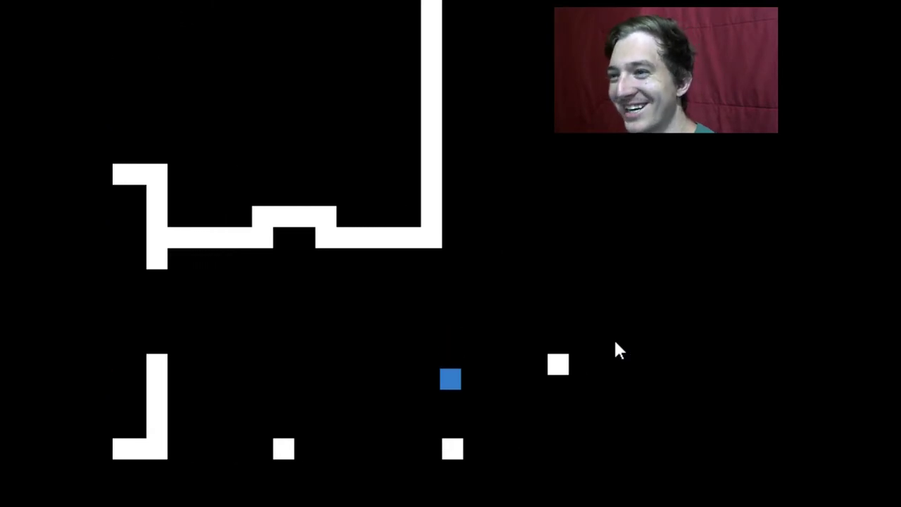
key(Right)
key(Up)
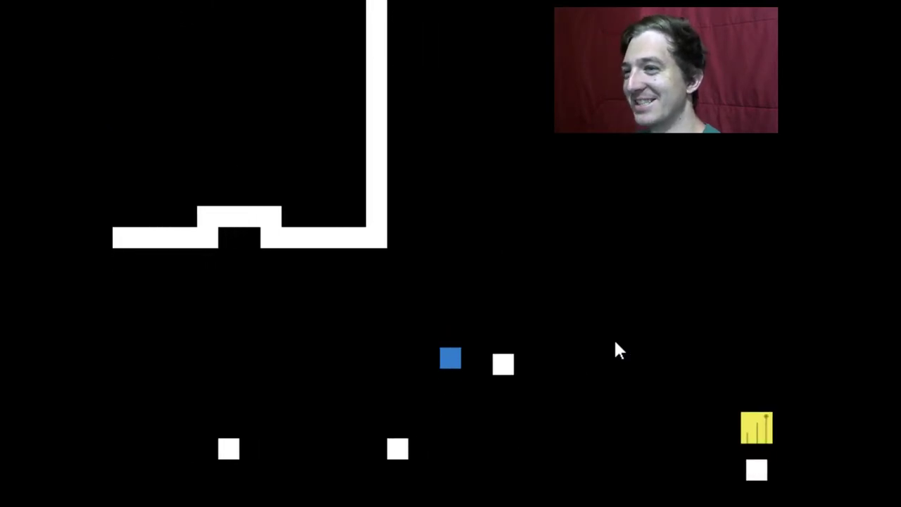
key(Right)
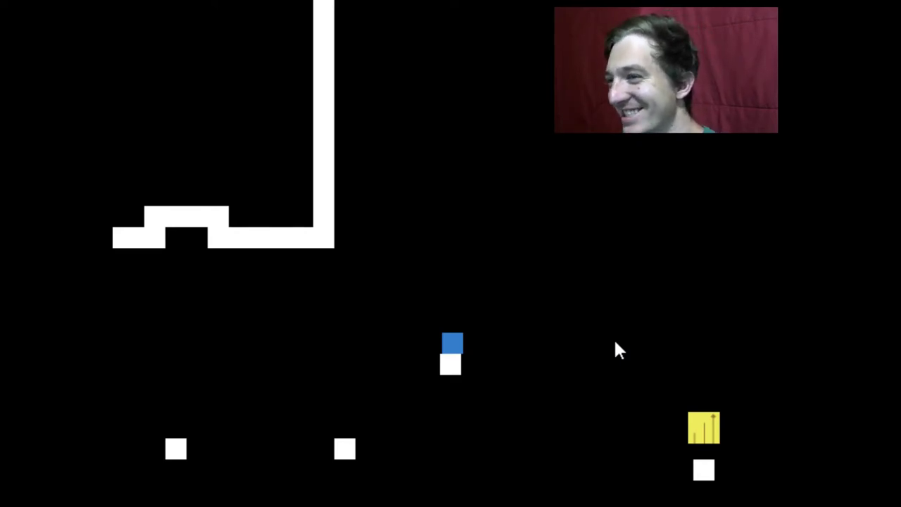
Step the cube right off the white block.
key(Right)
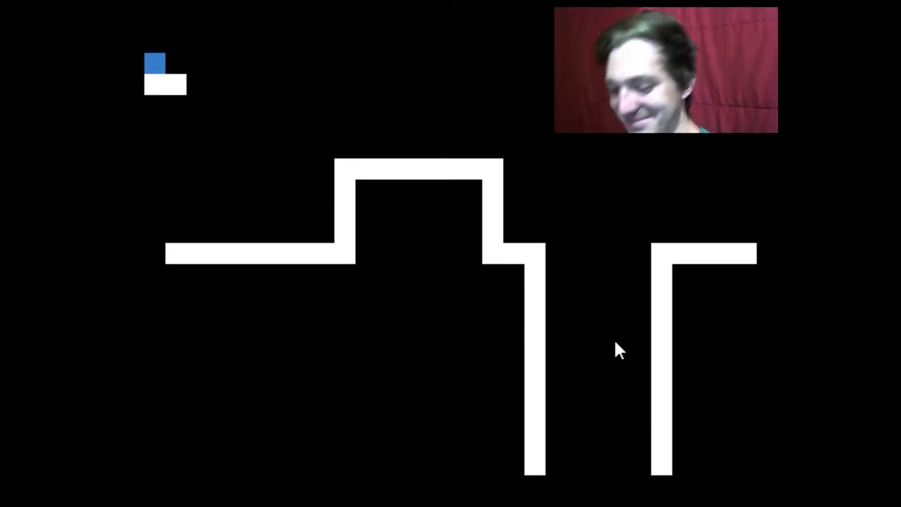
Jump off the white block and drop below the ledges while heading right.
key(Right)
key(space)
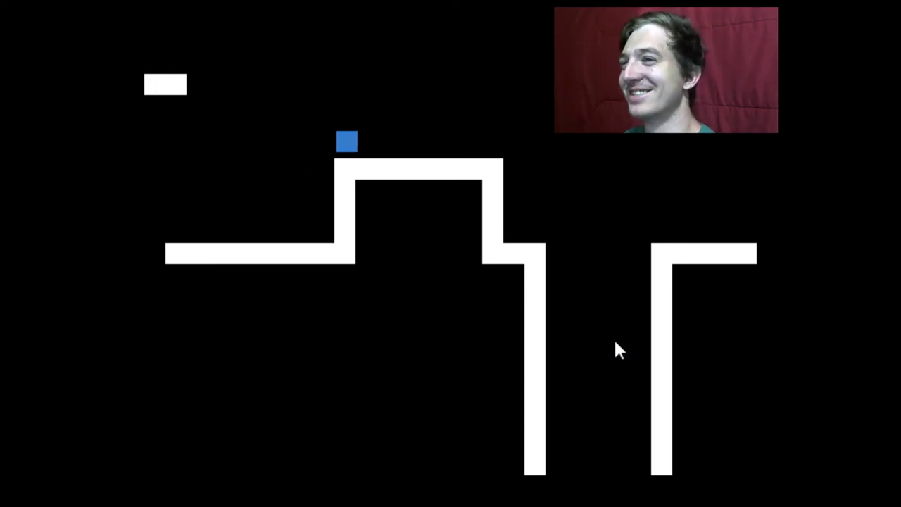
key(Right)
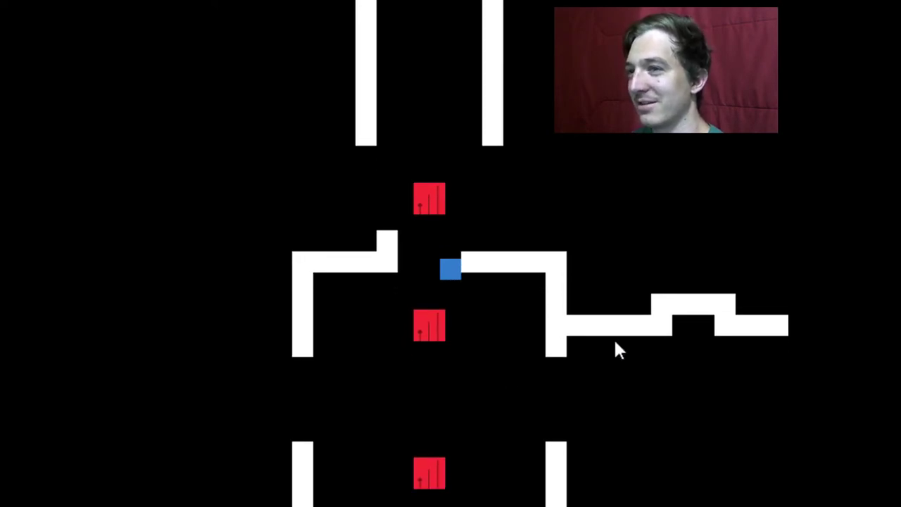
key(Right)
key(Right)
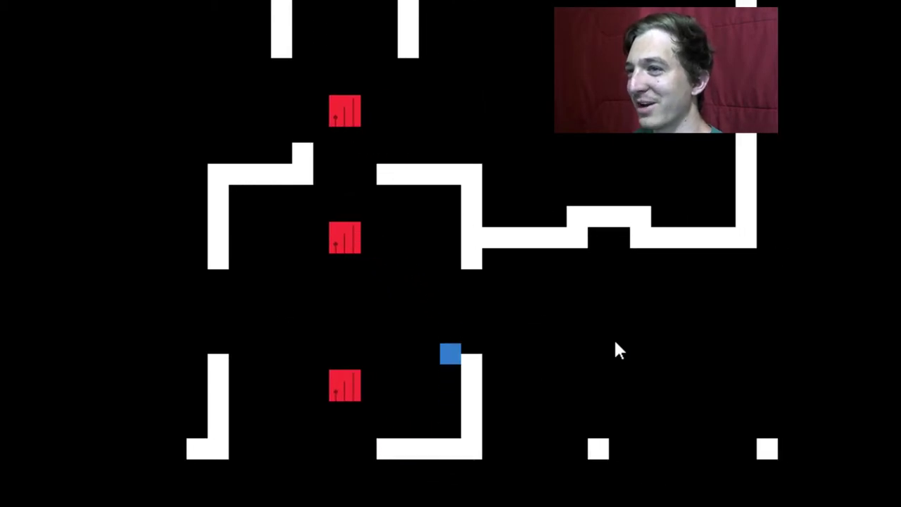
key(Up)
key(Right)
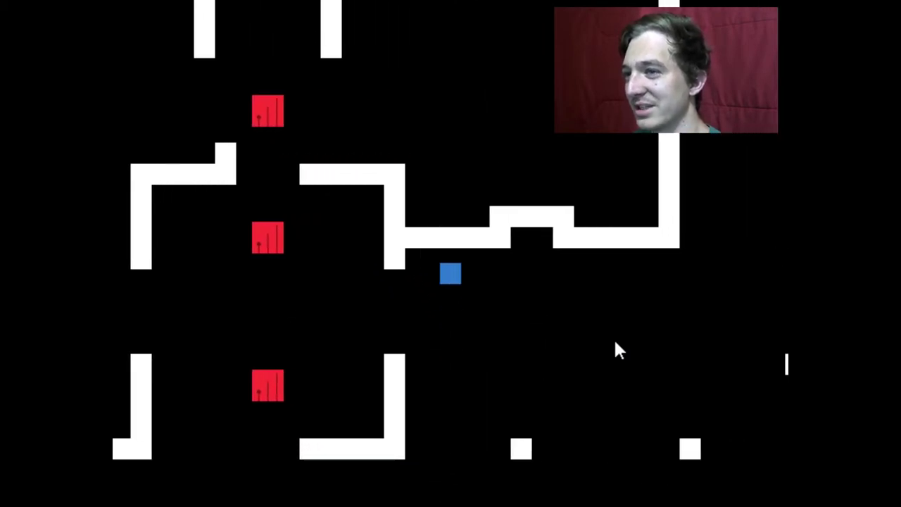
Hop the cube up and down the steps to reach the yellow block.
key(Down)
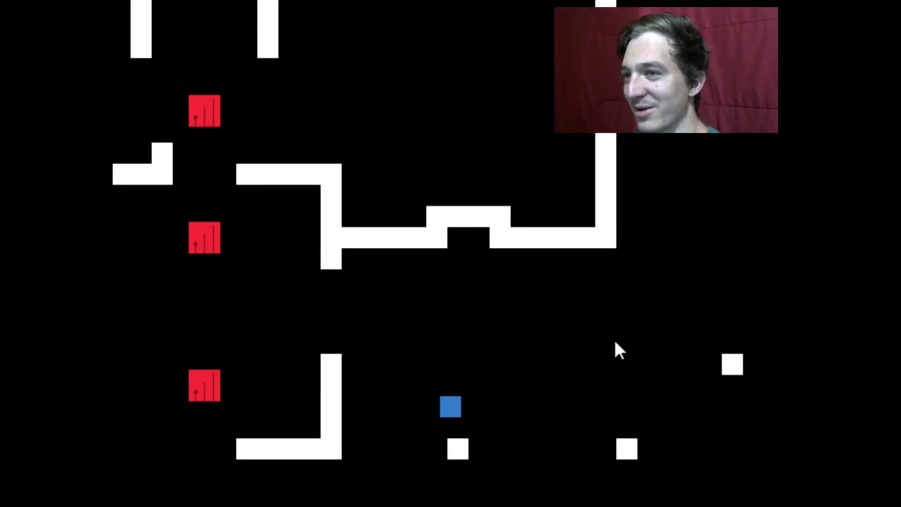
key(Up)
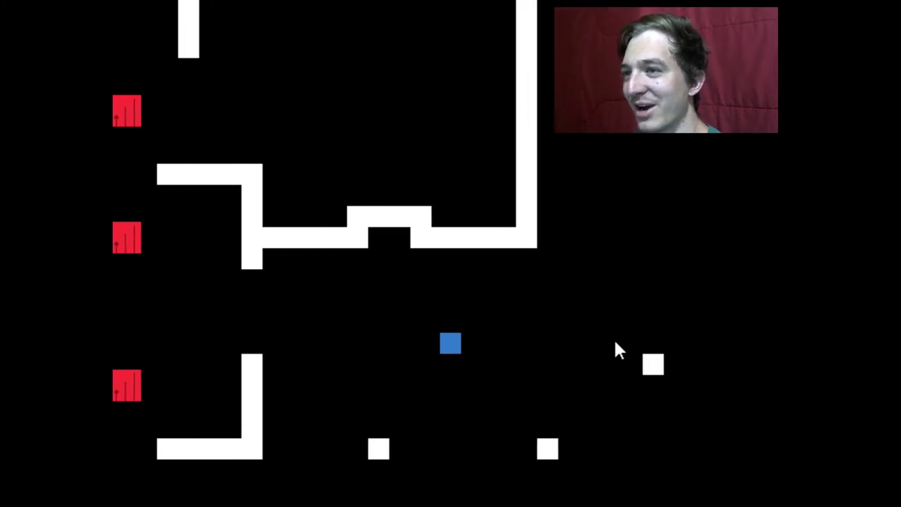
key(Down)
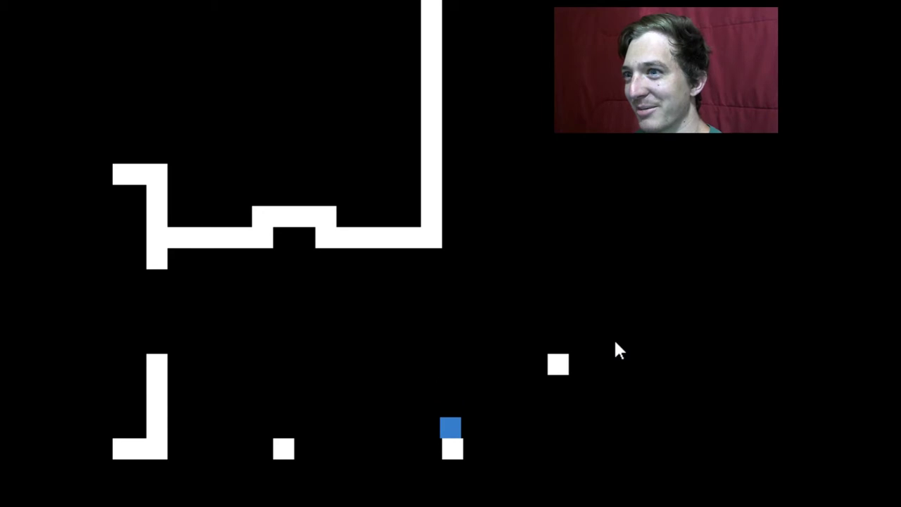
key(Up)
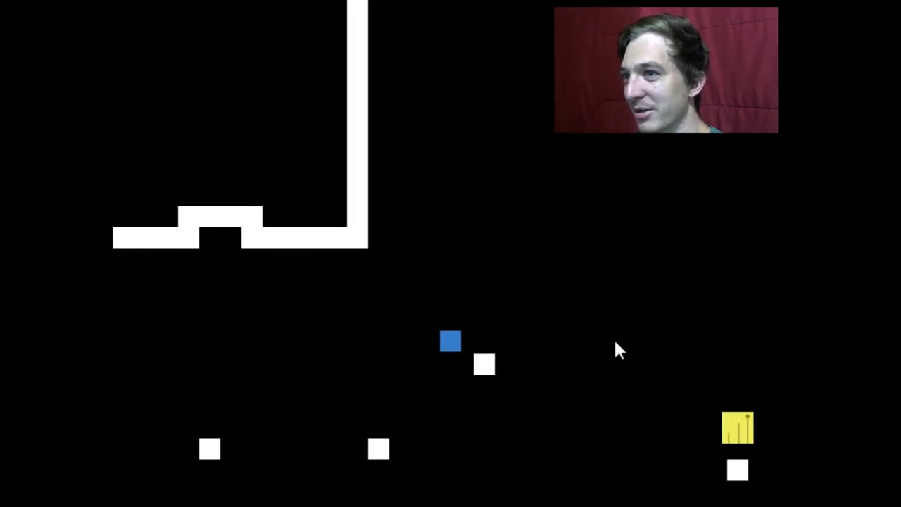
key(Down)
key(Up)
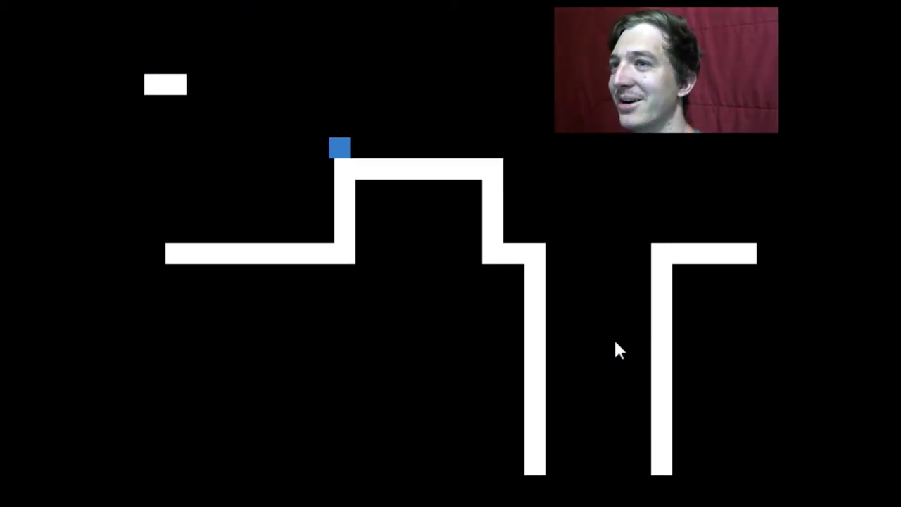
Jump the blue cube off the ledge onto the middle platform and walk to its edge.
key(Right)
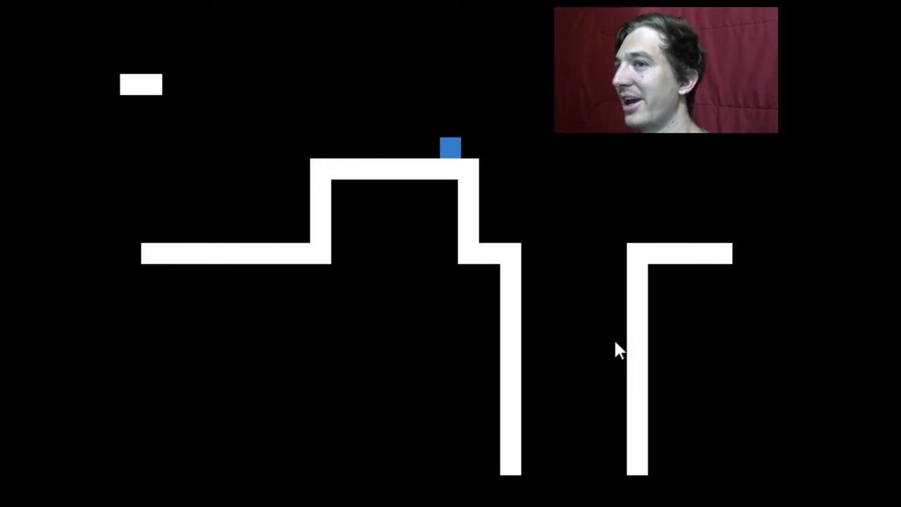
key(Up)
key(Right)
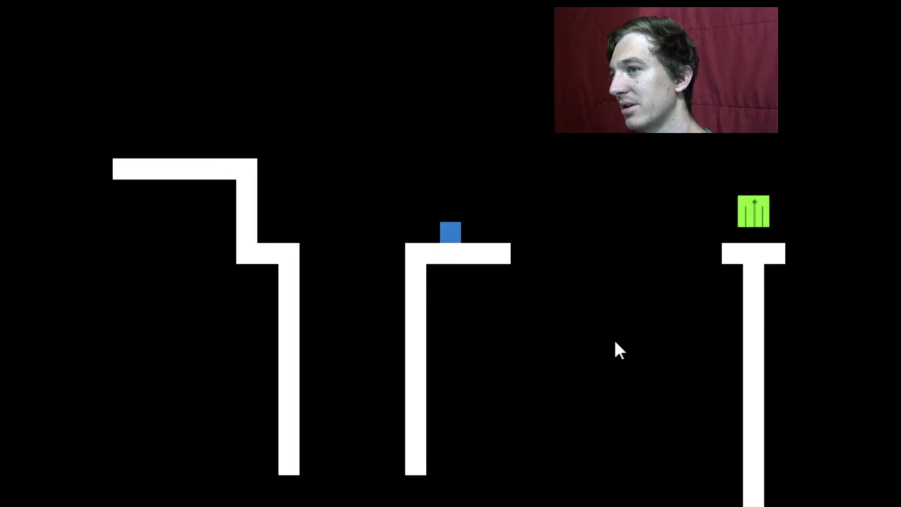
key(Right)
Leap toward the green block, land on the platform edge, then drop to the lower platform.
key(Up)
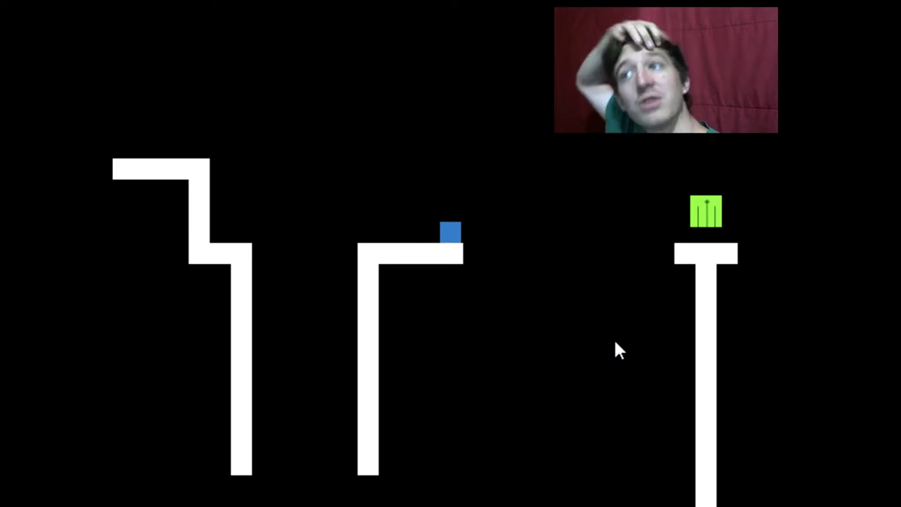
key(Right)
key(Right)
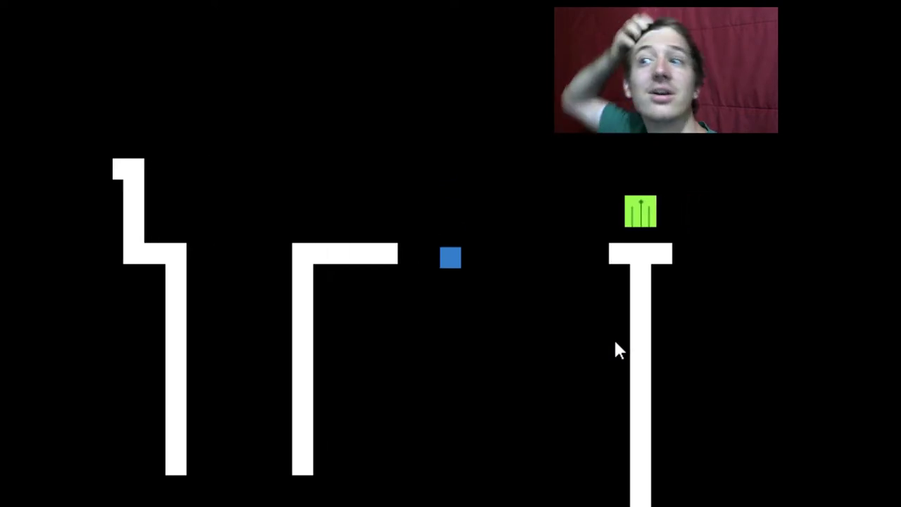
key(Left)
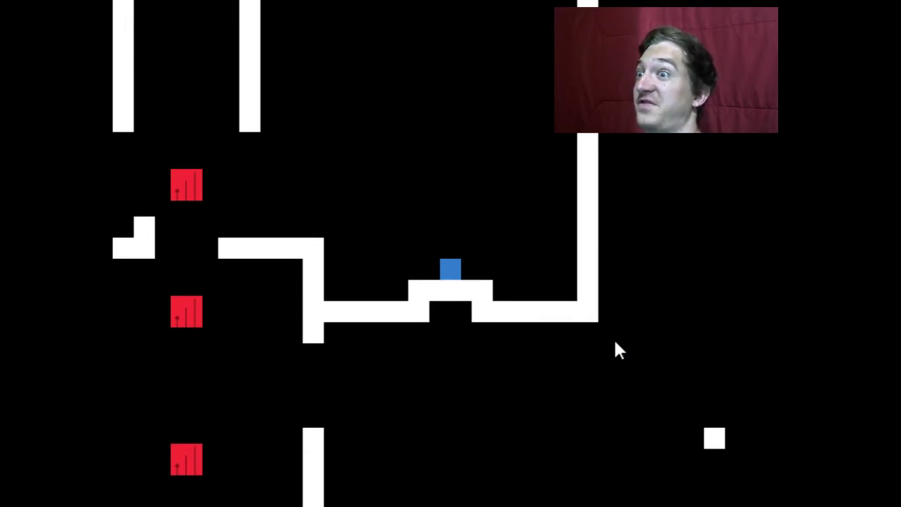
Jump and move the cube left, dropping it through the gap in the red-block maze.
key(Left)
key(Up)
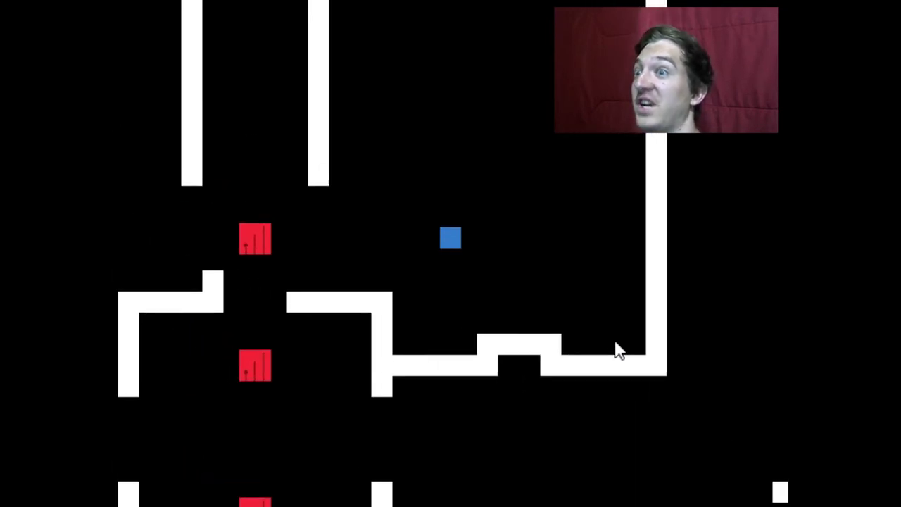
key(Left)
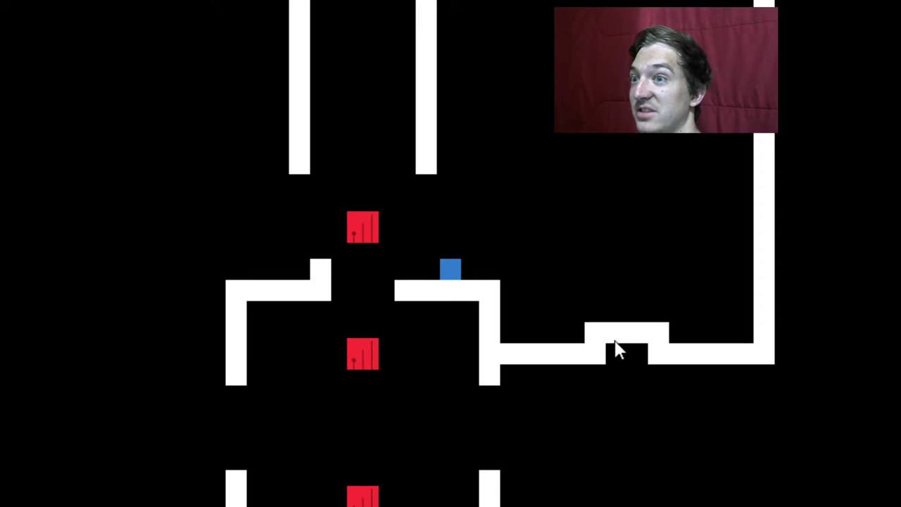
key(Left)
key(Left)
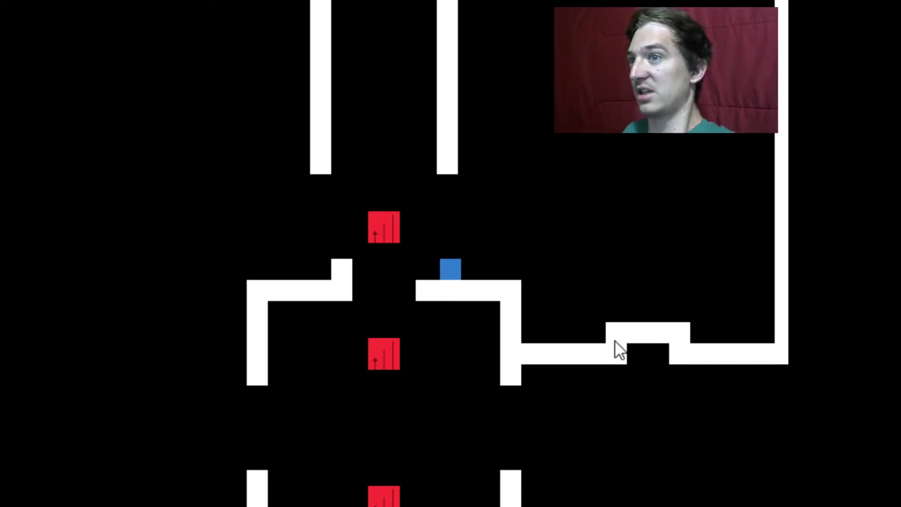
key(Left)
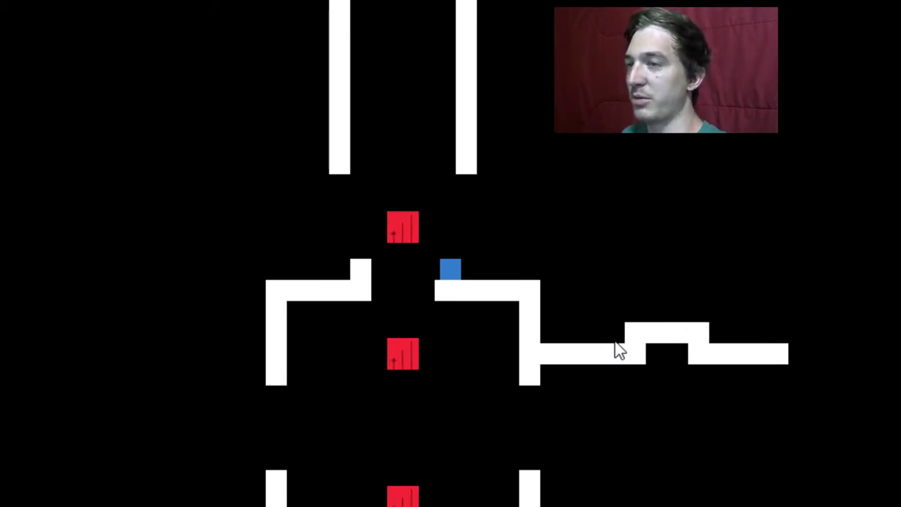
key(Left)
key(Right)
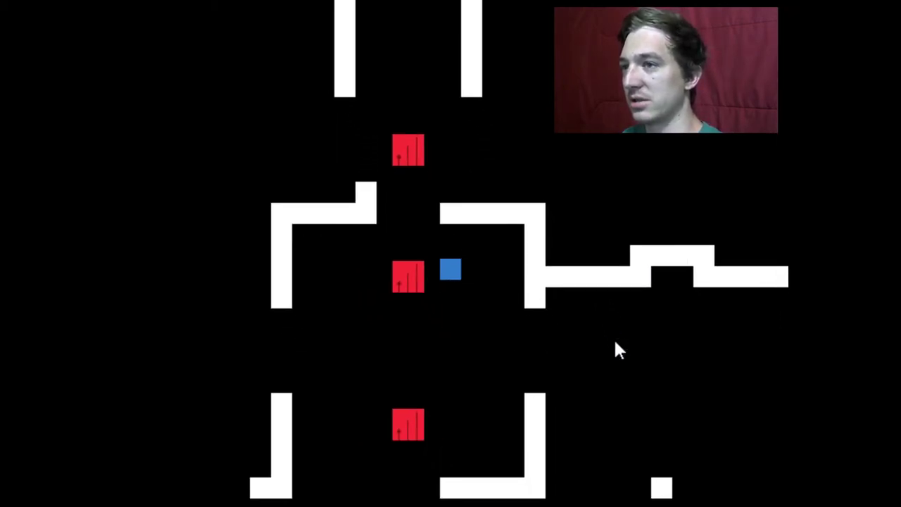
Carry the cube right onto the lower ledge and down onto the lower block.
key(Right)
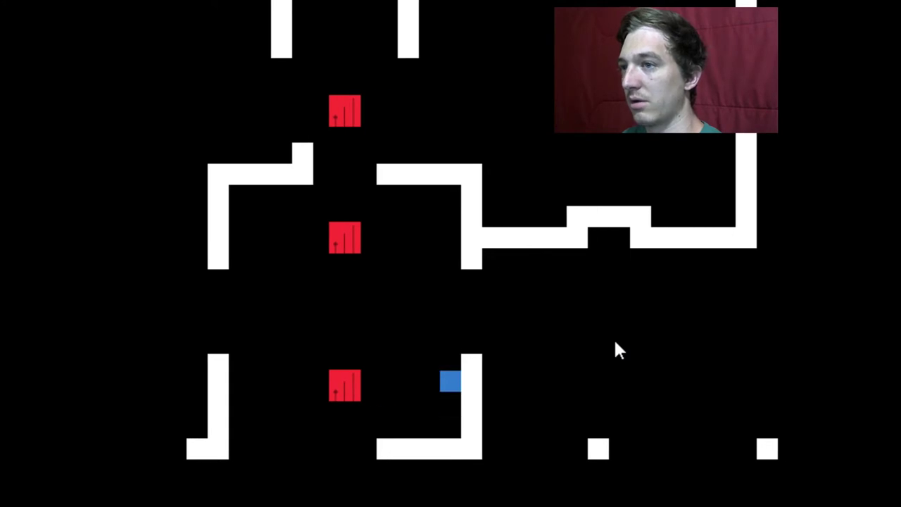
key(Right)
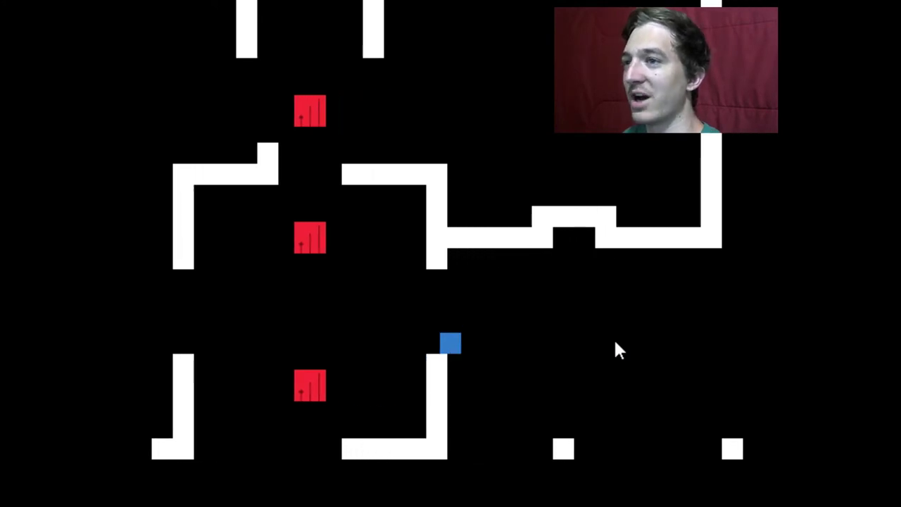
key(Up)
key(Right)
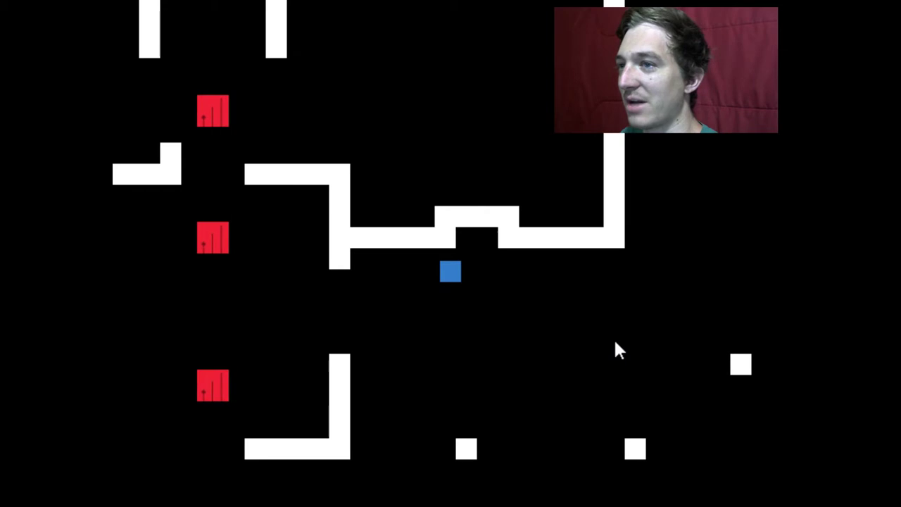
key(Right)
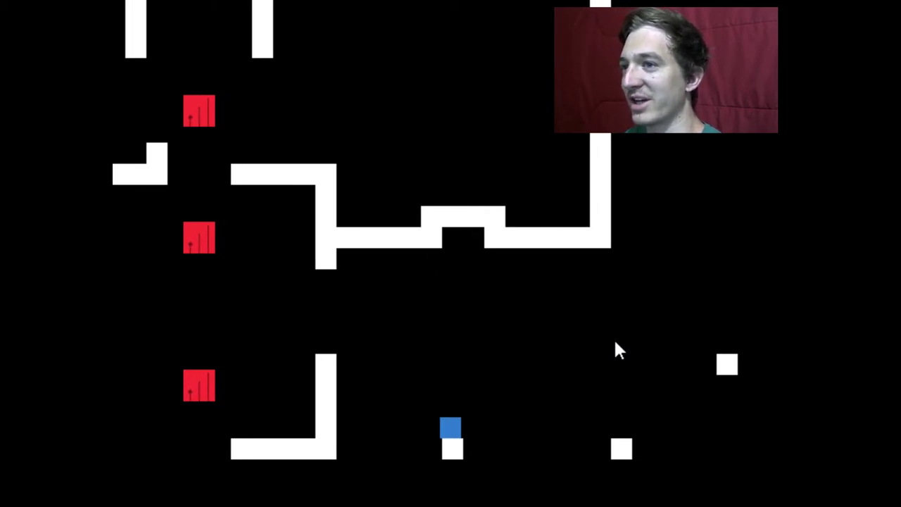
Jump right across the blocks and up toward the yellow block.
key(Up)
key(Right)
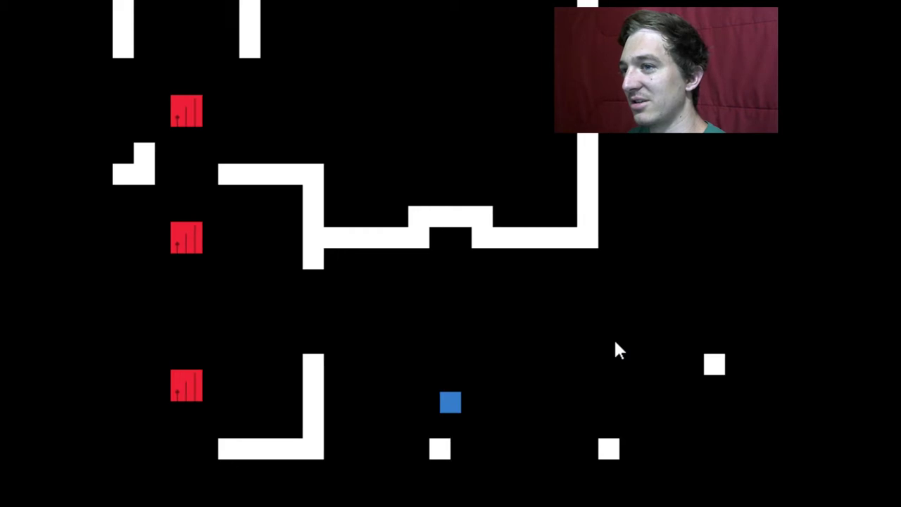
key(Right)
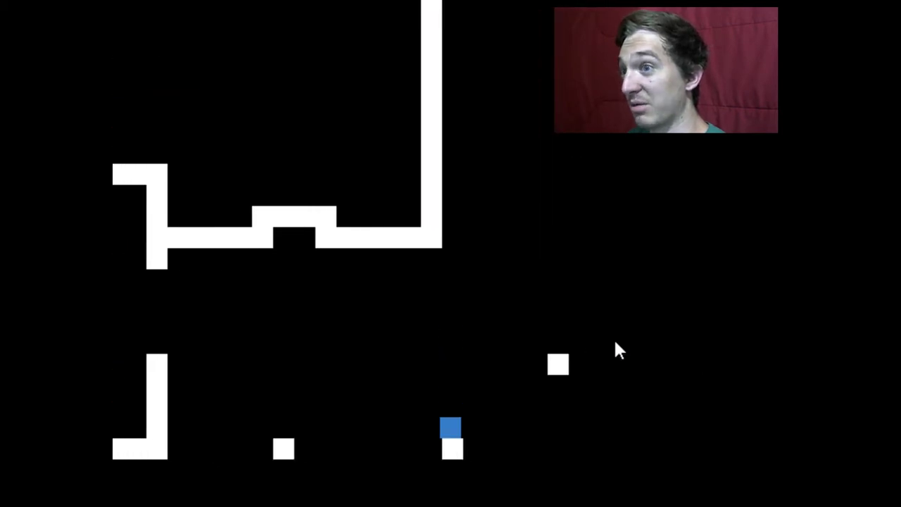
key(Up)
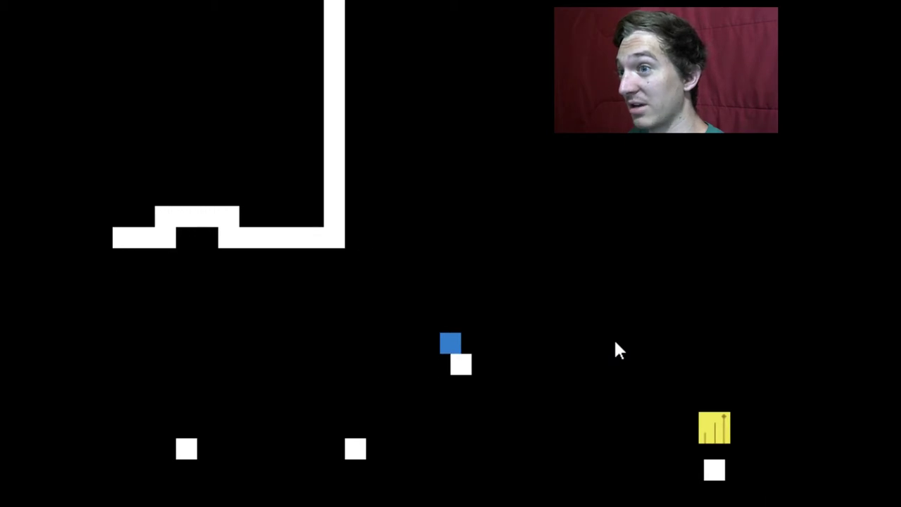
key(Up)
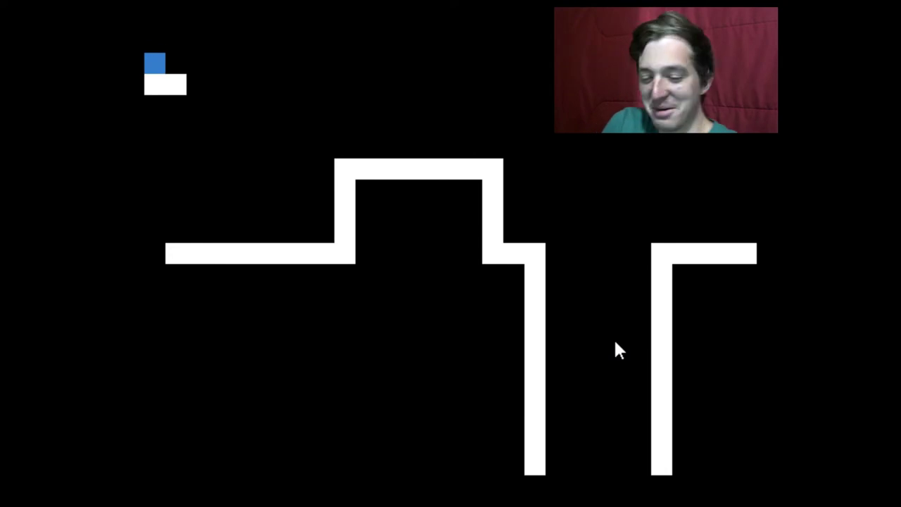
key(Up)
key(Right)
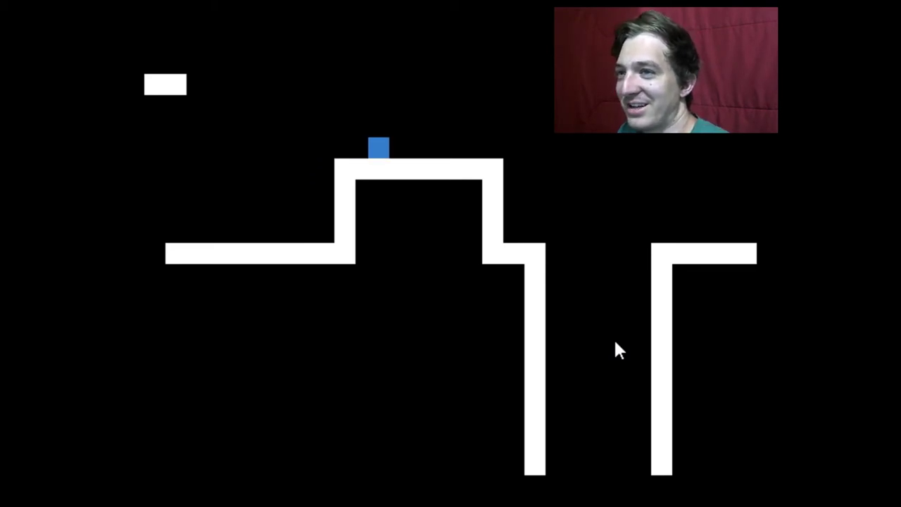
key(Right)
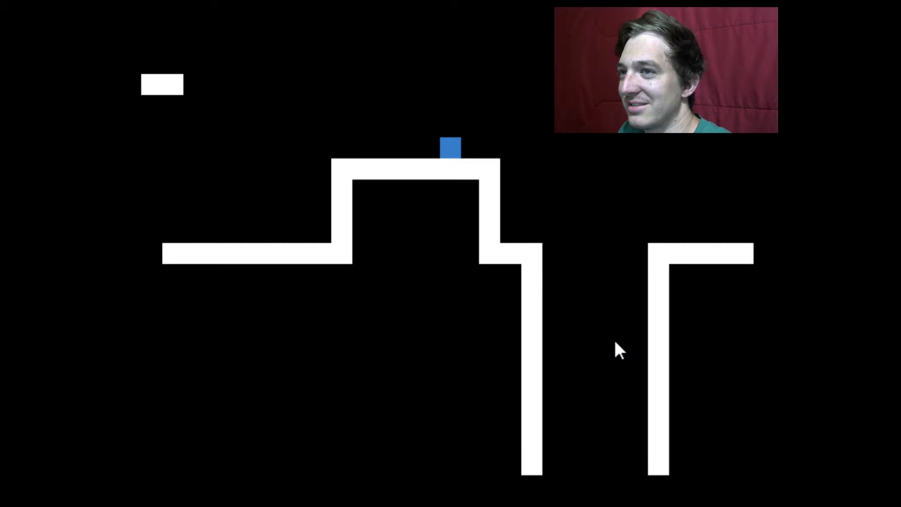
key(space)
key(Right)
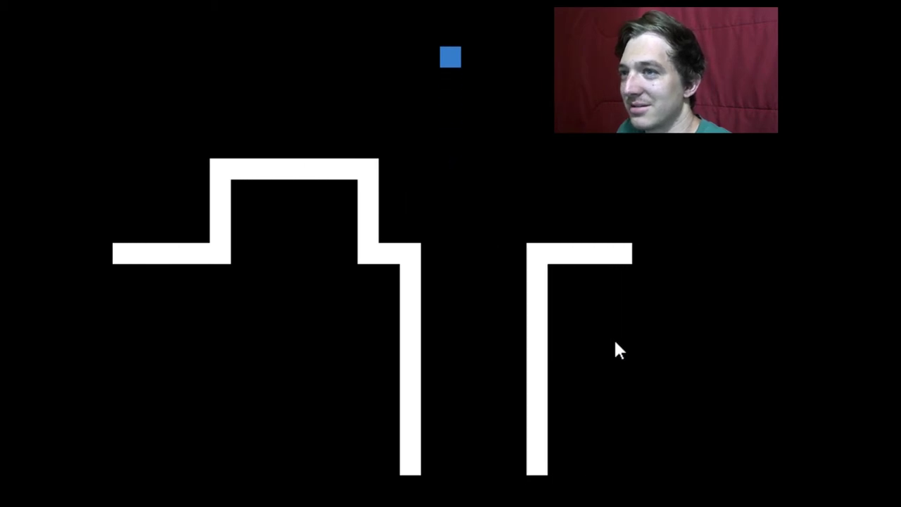
key(Right)
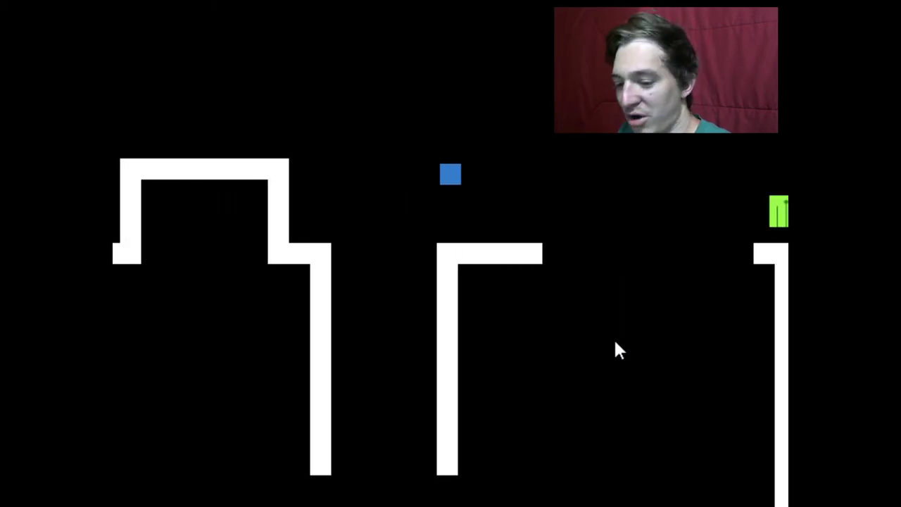
key(Right)
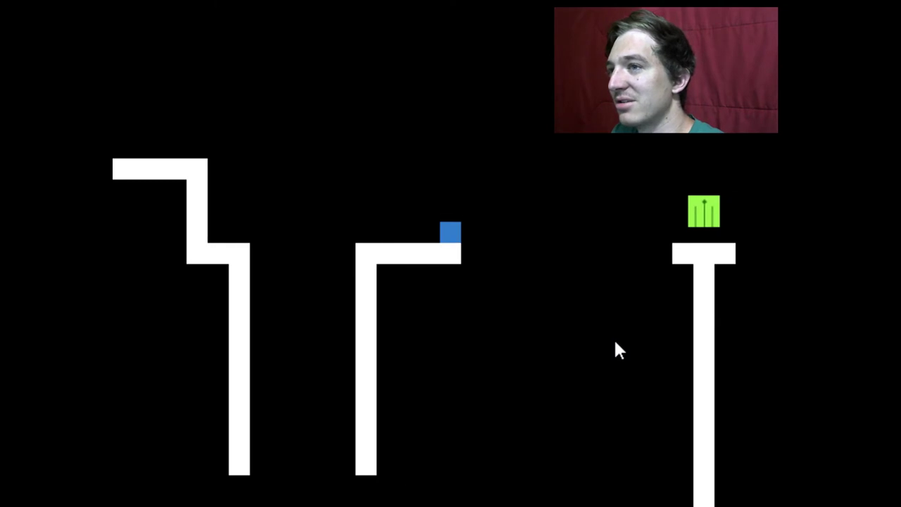
key(space)
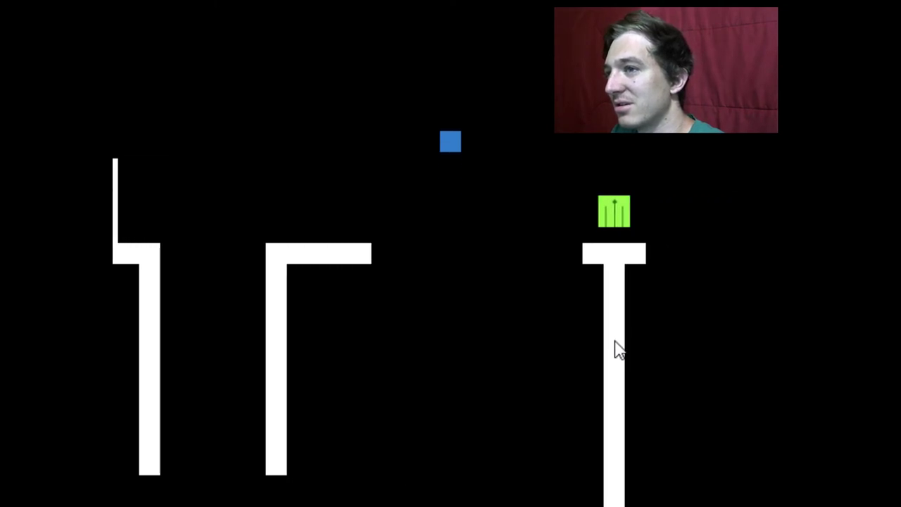
key(Right)
key(Right)
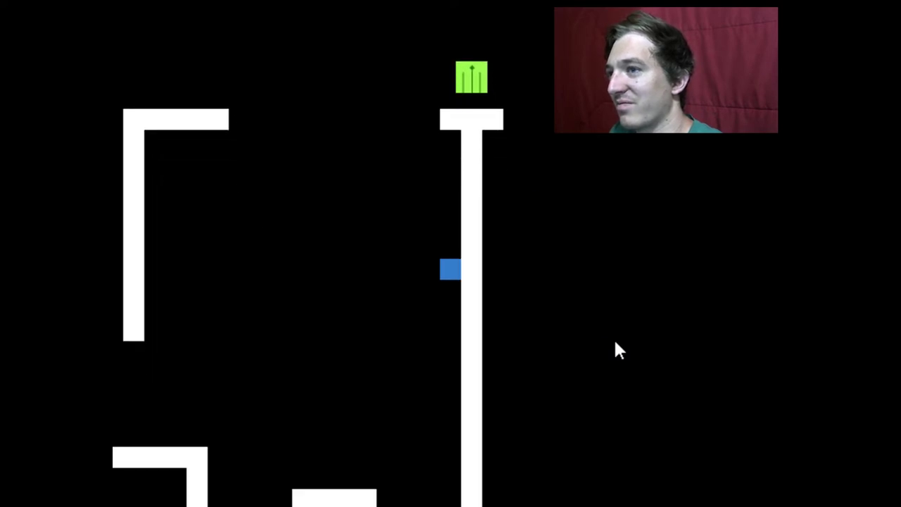
key(Left)
key(Left)
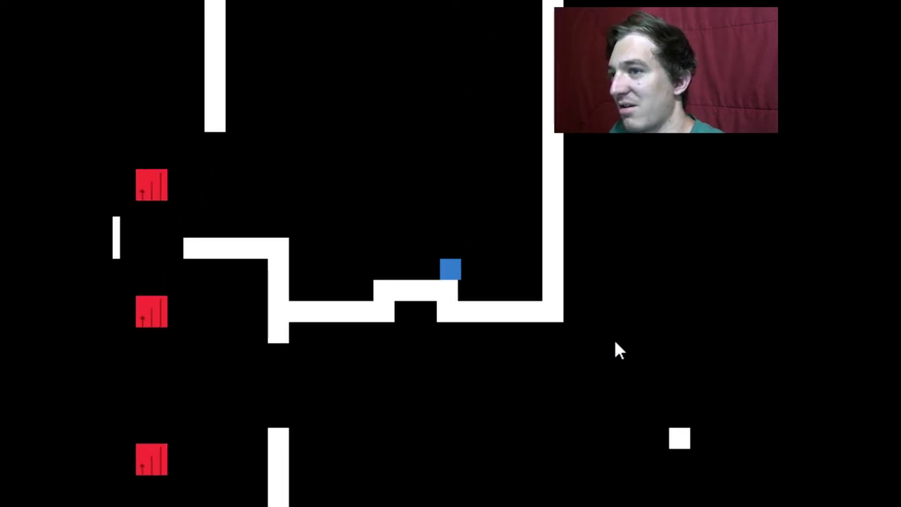
key(Left)
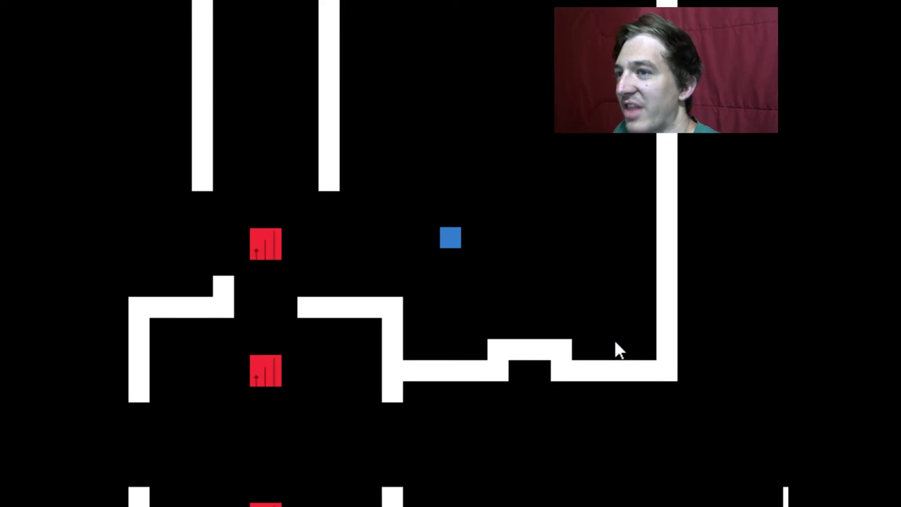
key(Left)
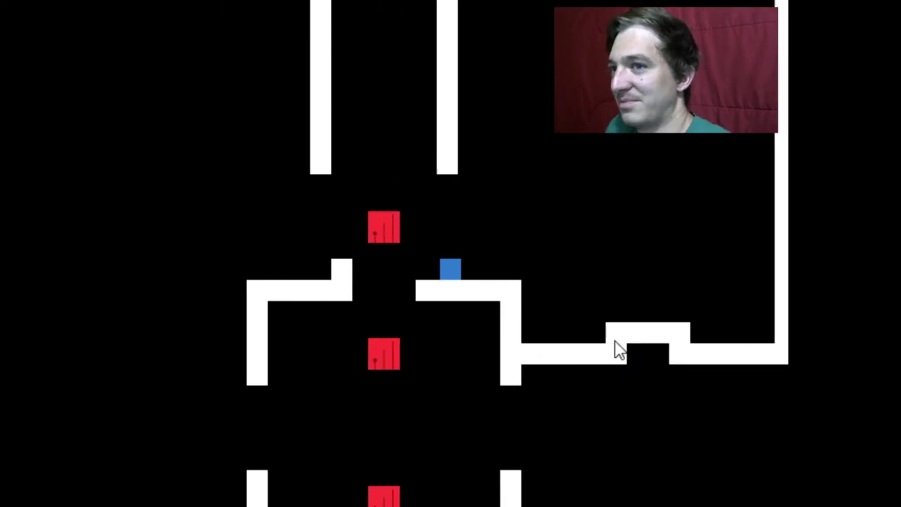
key(Up)
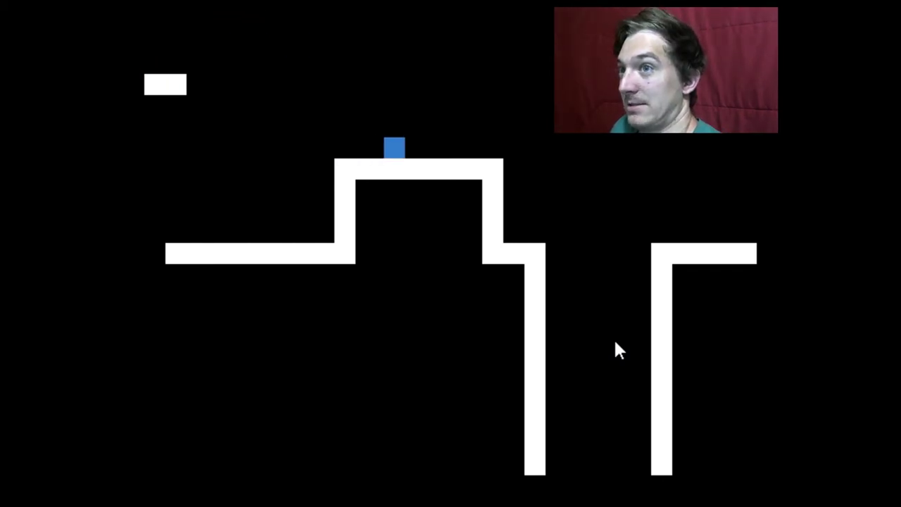
key(Right)
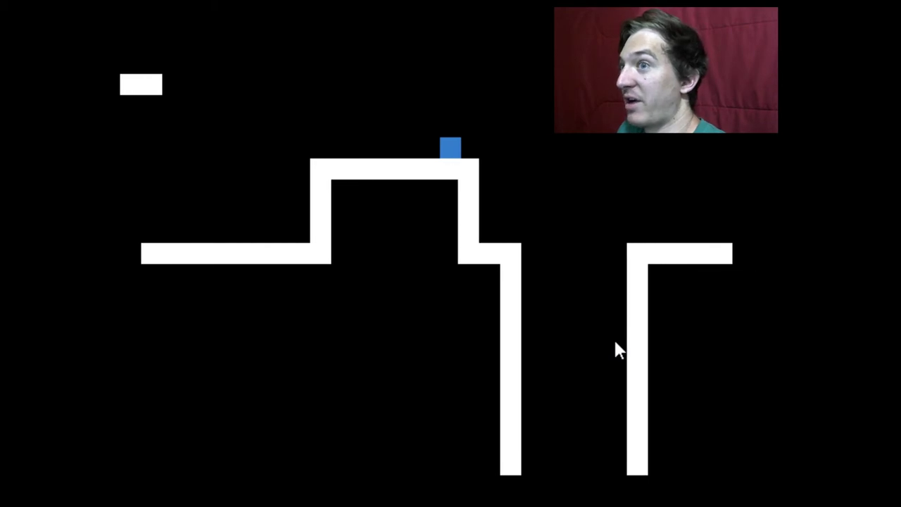
key(Up)
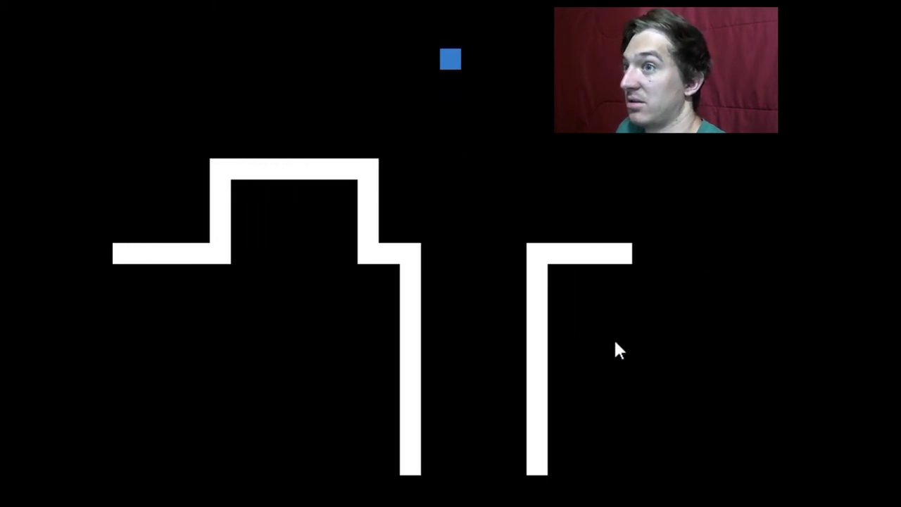
key(Right)
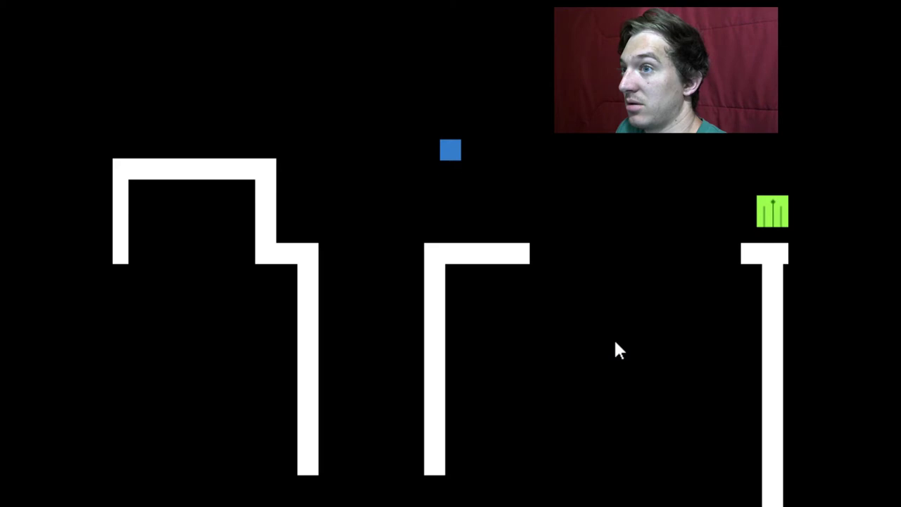
key(Up)
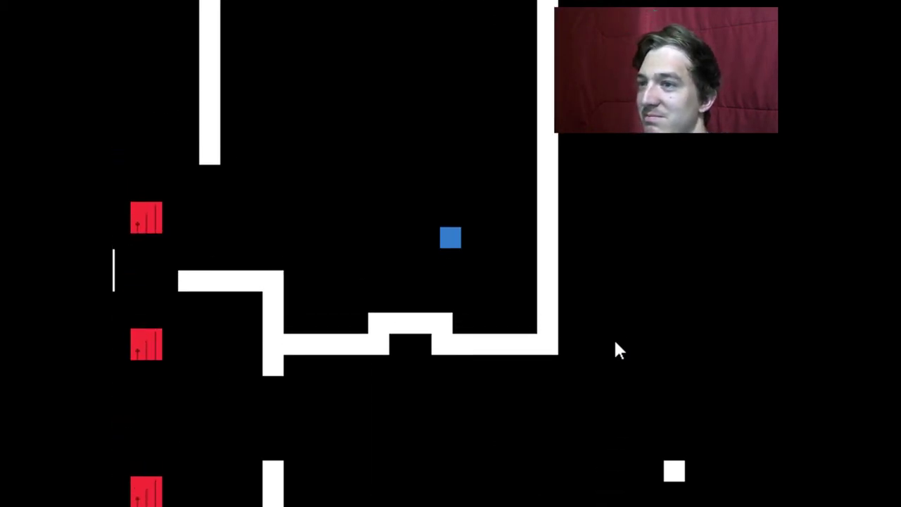
key(Left)
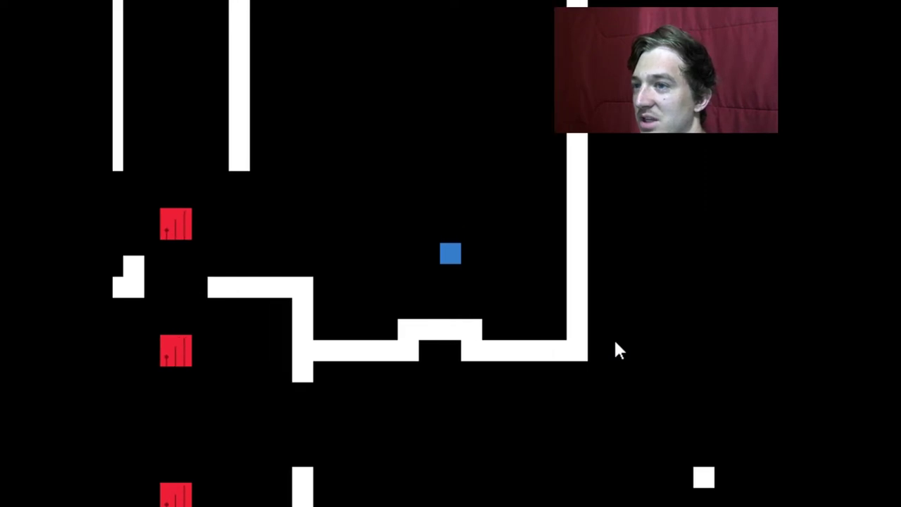
key(Left)
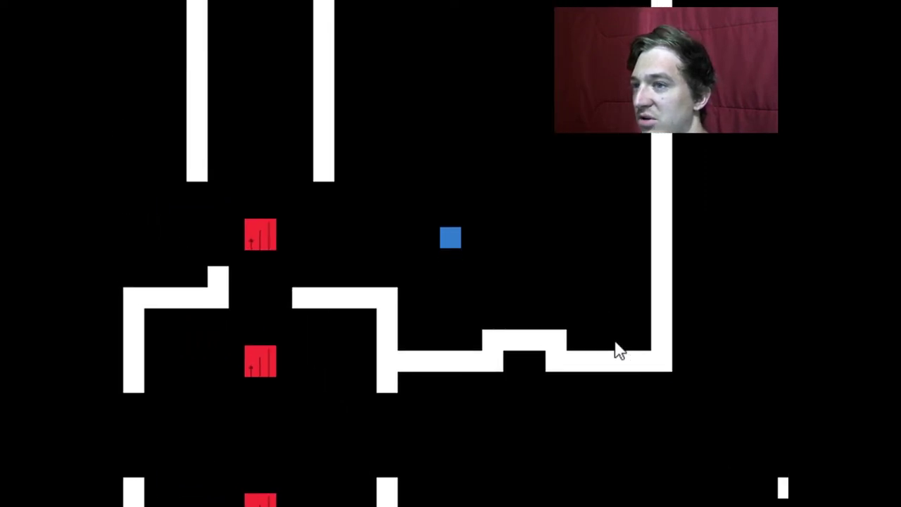
key(Left)
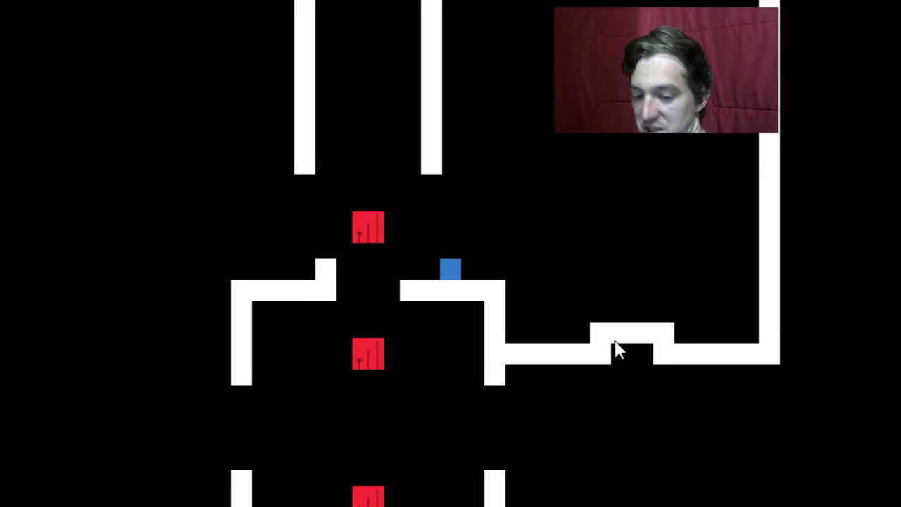
key(Up)
key(Left)
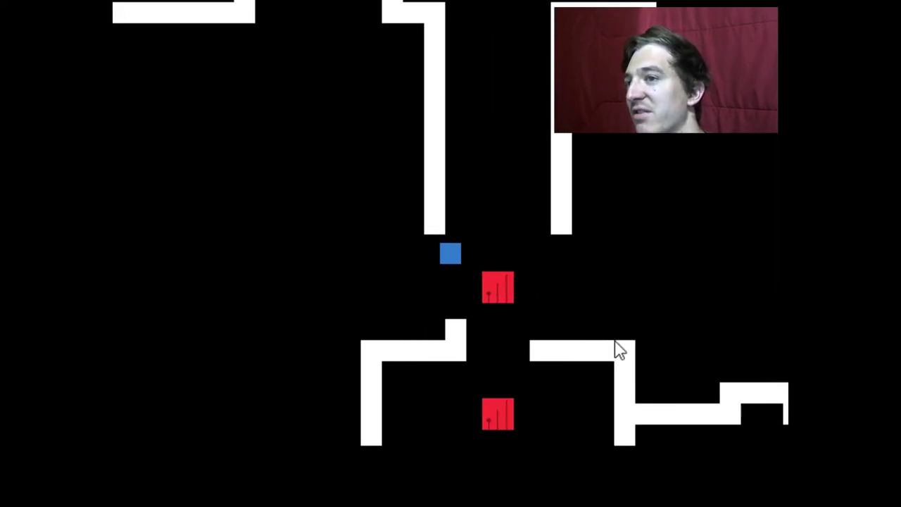
key(Right)
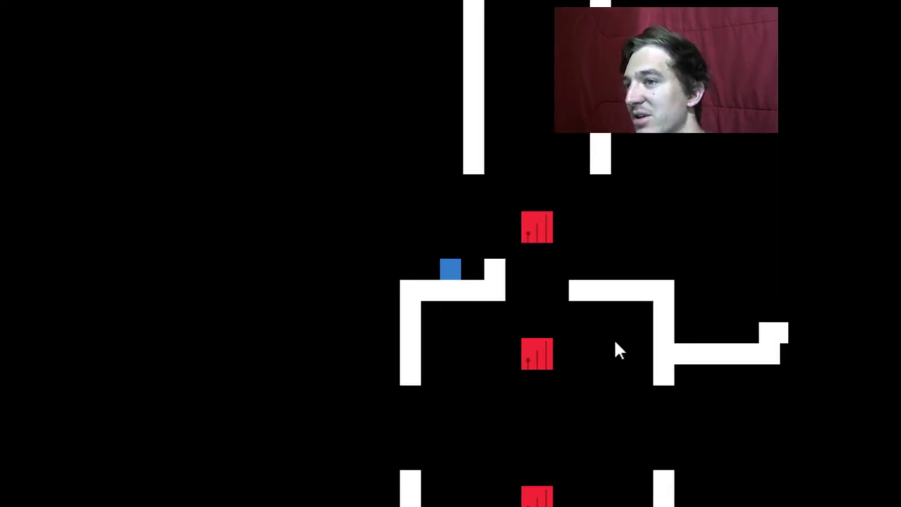
key(Up)
key(Right)
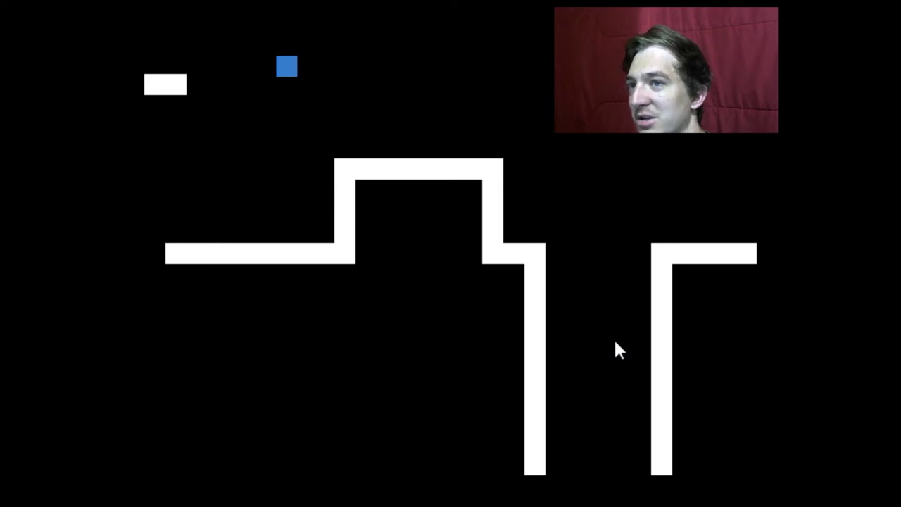
key(Up)
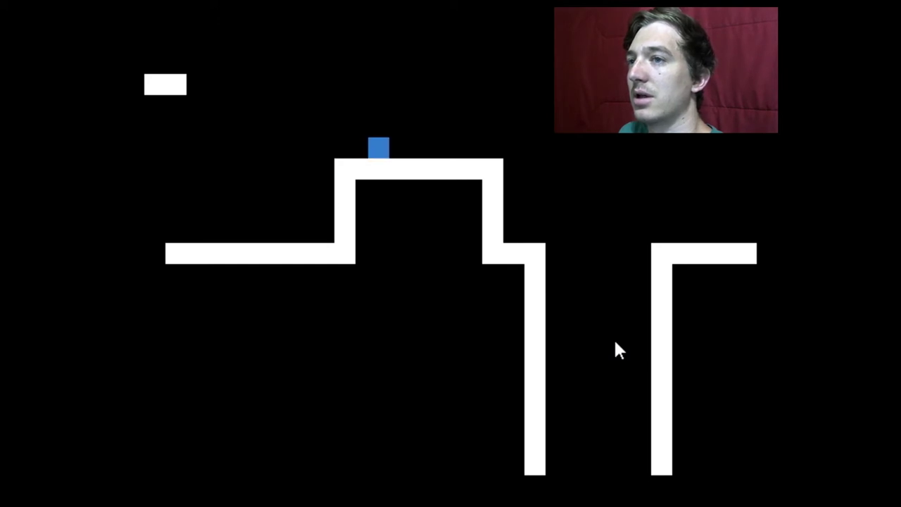
key(Right)
key(Up)
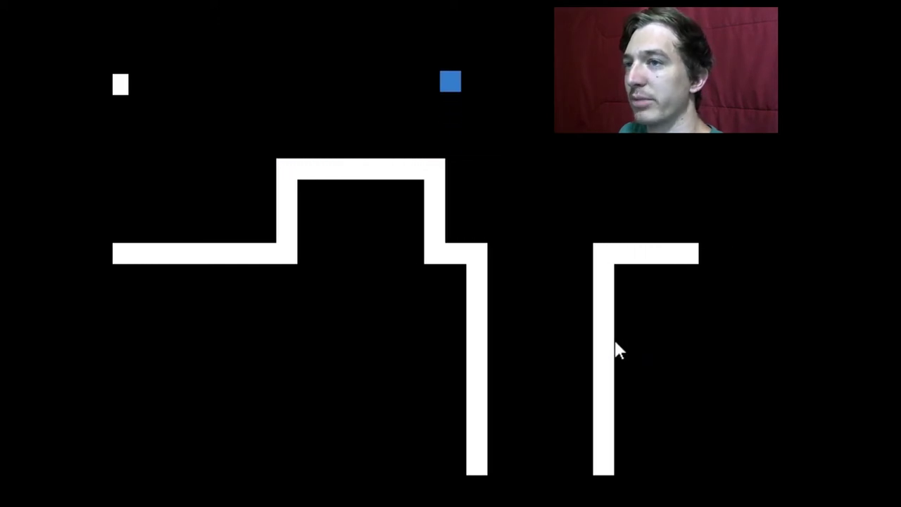
key(Right)
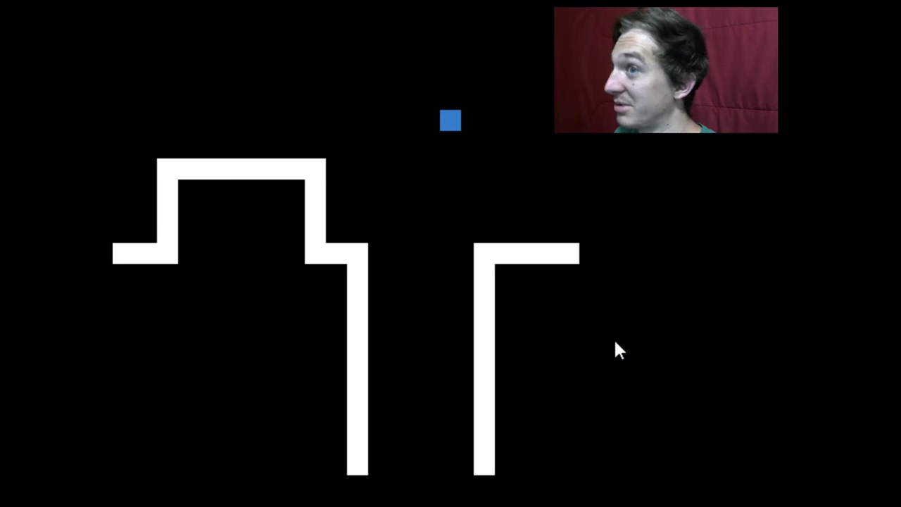
key(Right)
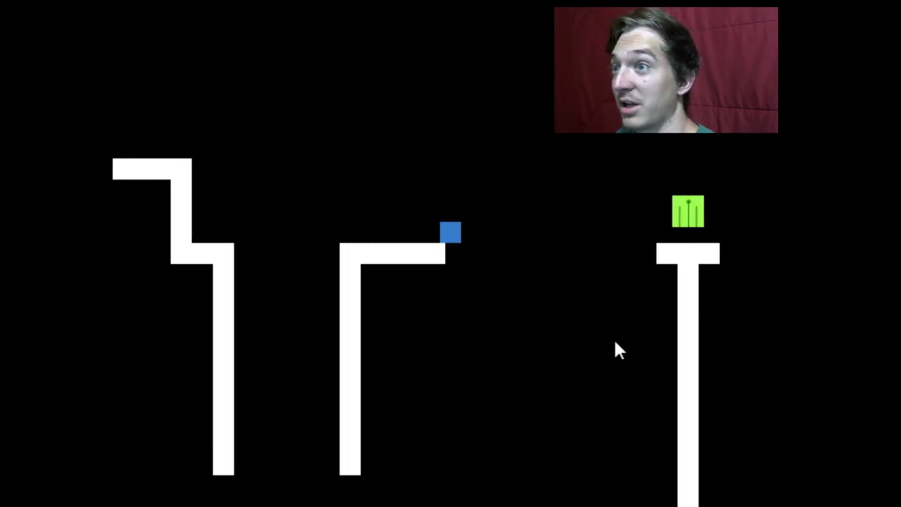
key(Up)
key(Right)
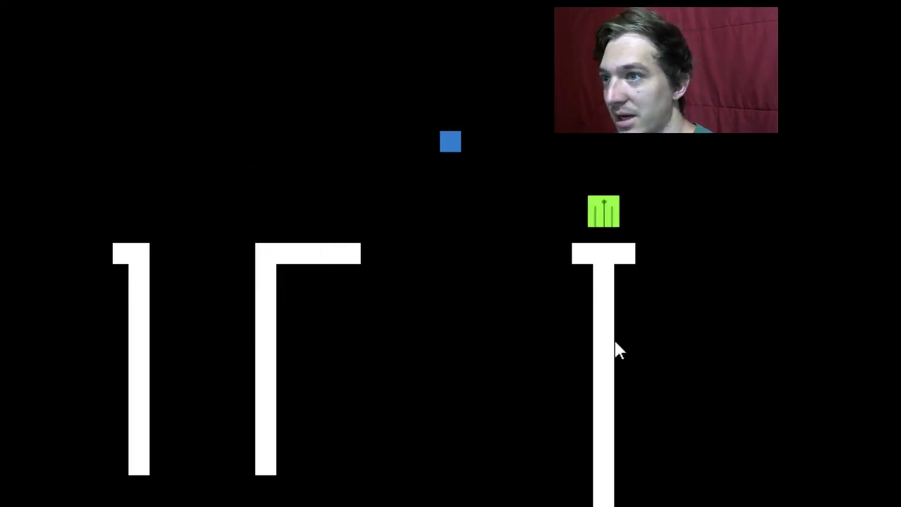
key(Right)
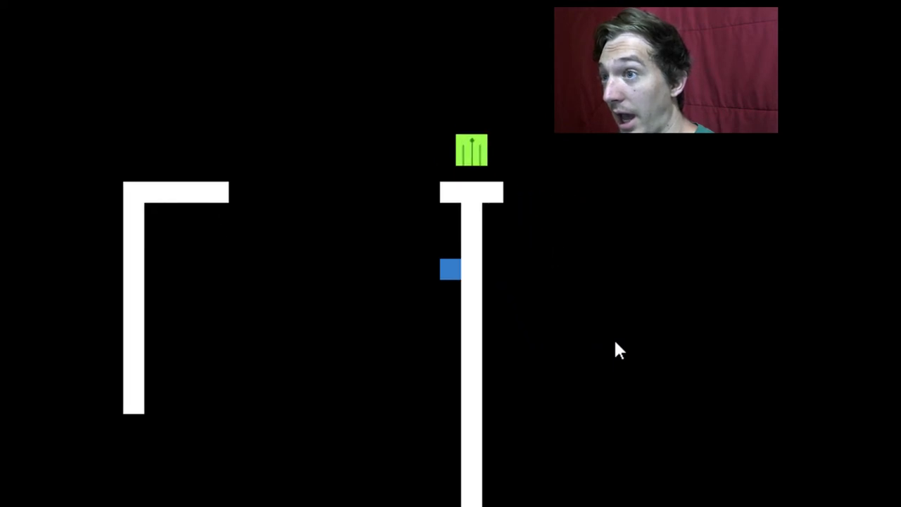
key(Left)
key(Left)
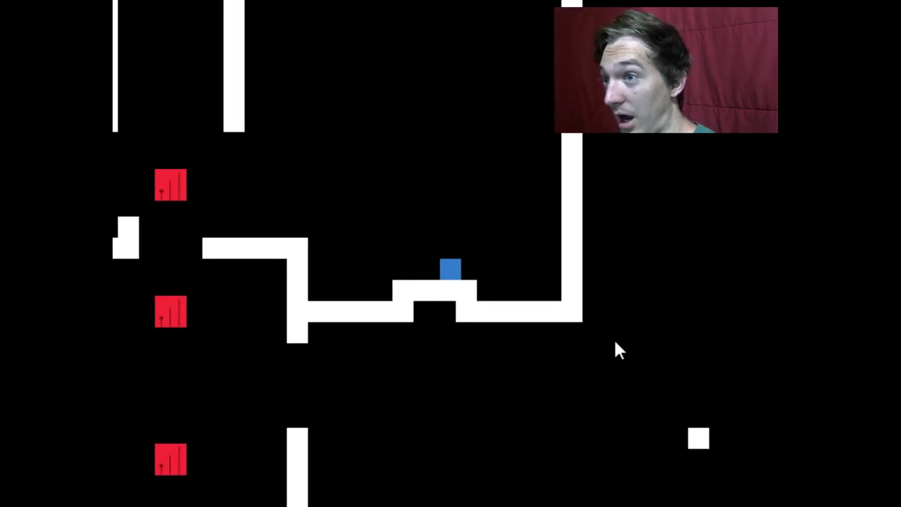
key(Up)
key(Left)
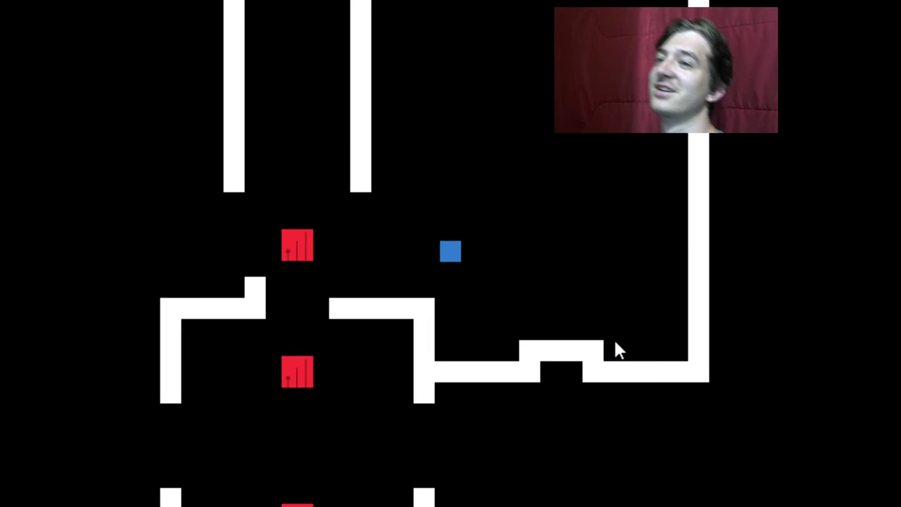
key(Left)
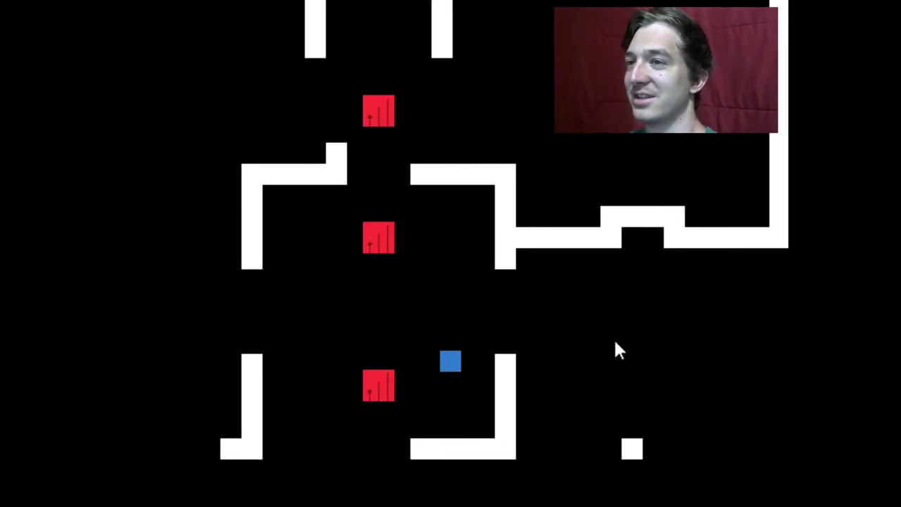
key(Up)
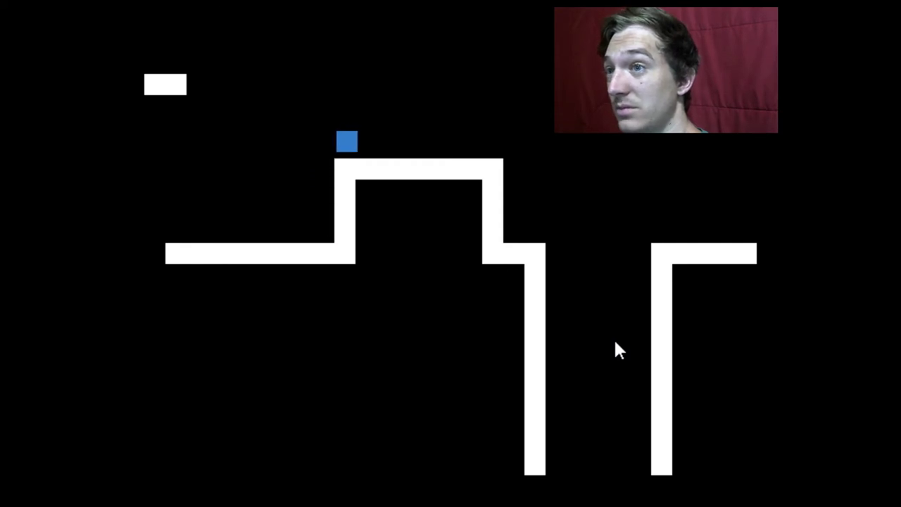
key(Right)
key(Up)
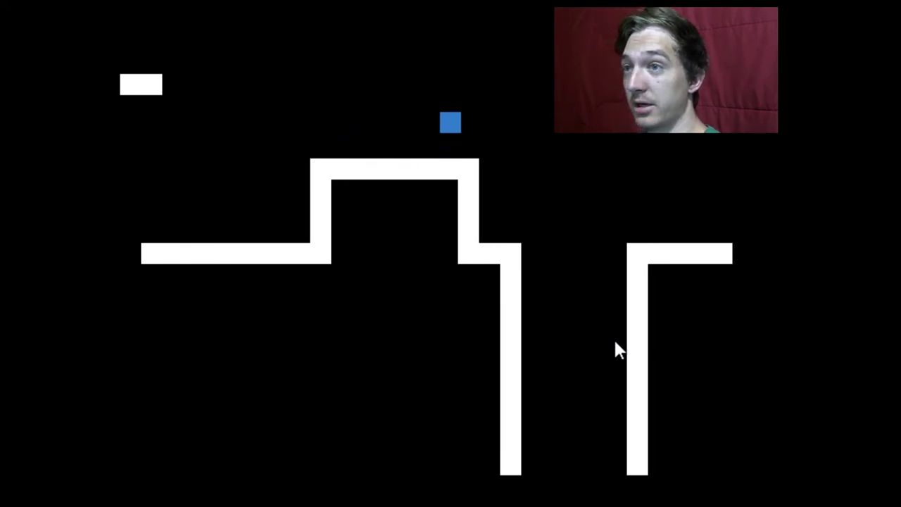
key(Right)
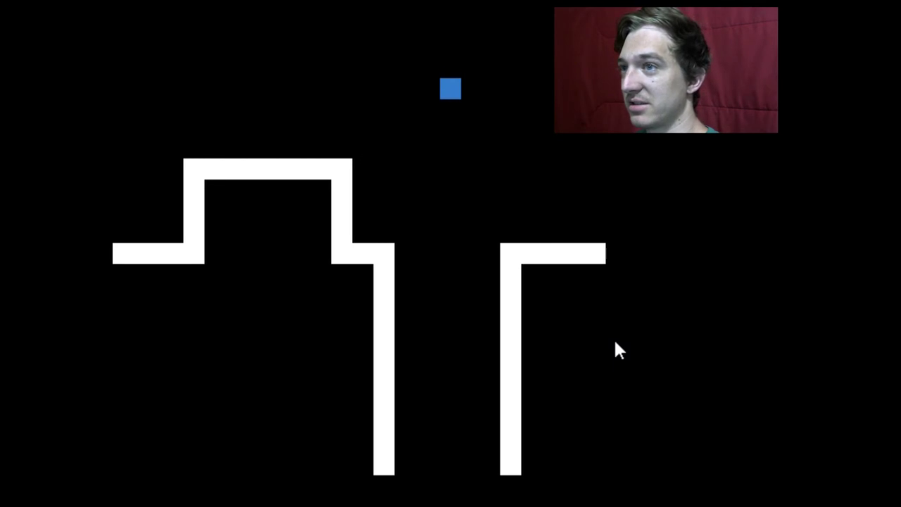
key(Right)
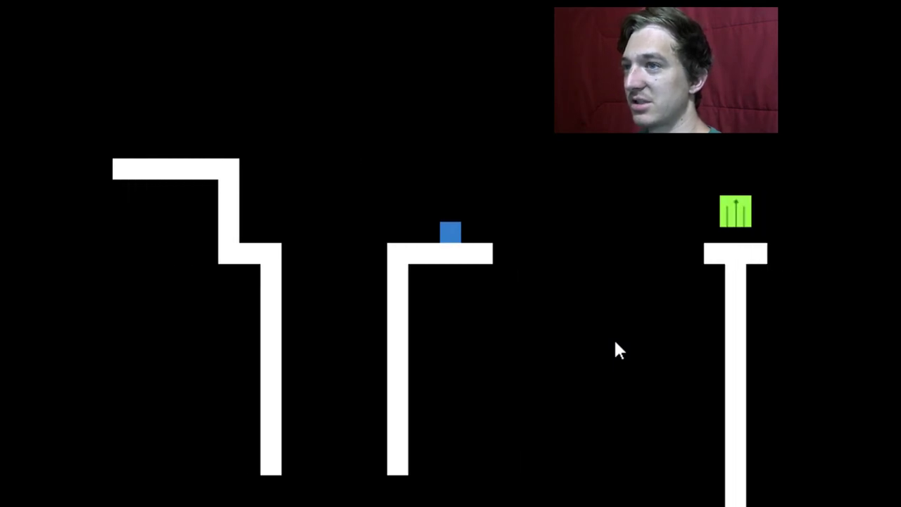
key(Up)
key(Up)
key(Right)
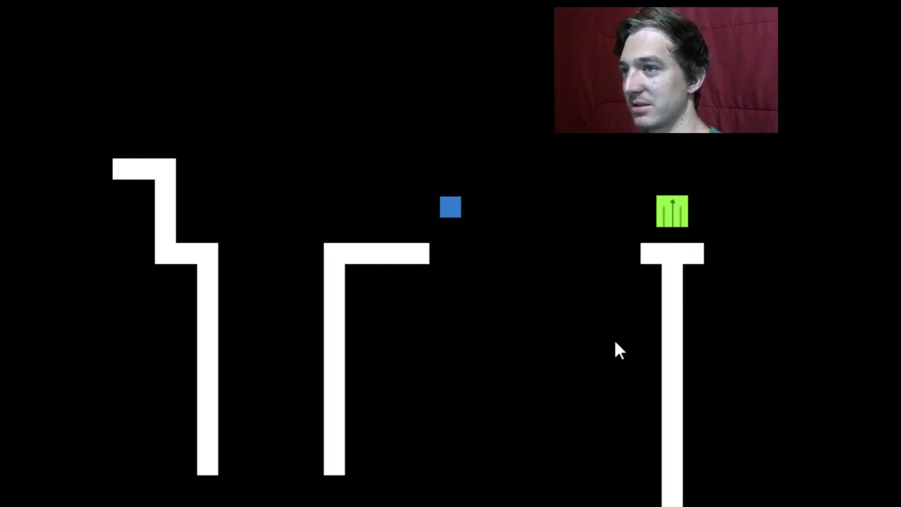
key(Right)
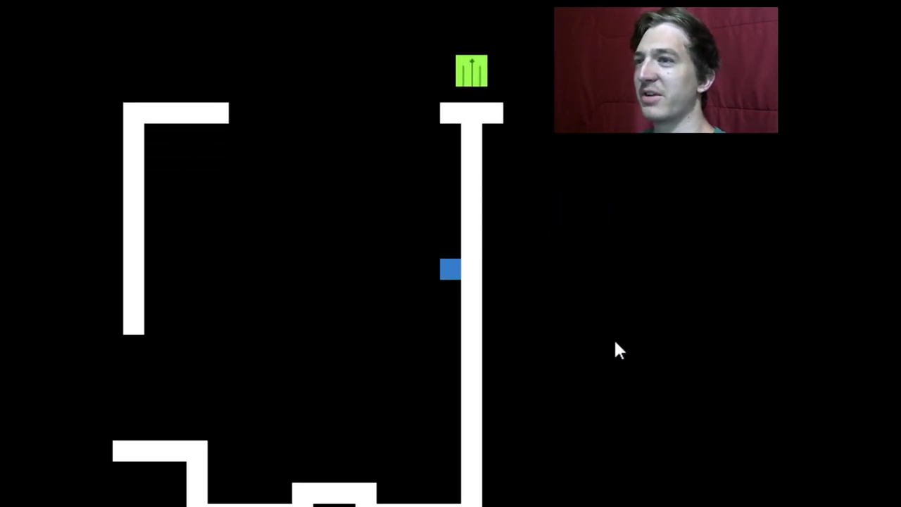
key(Left)
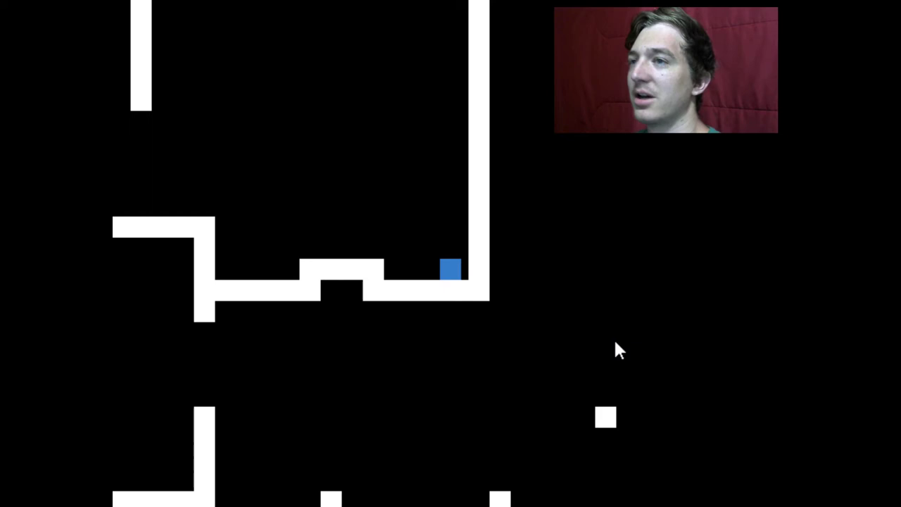
key(Up)
key(Left)
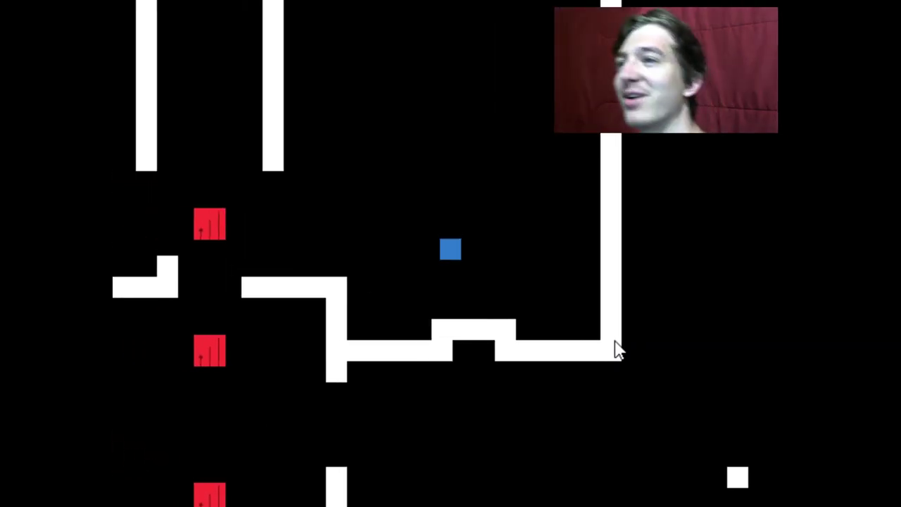
key(Left)
key(Up)
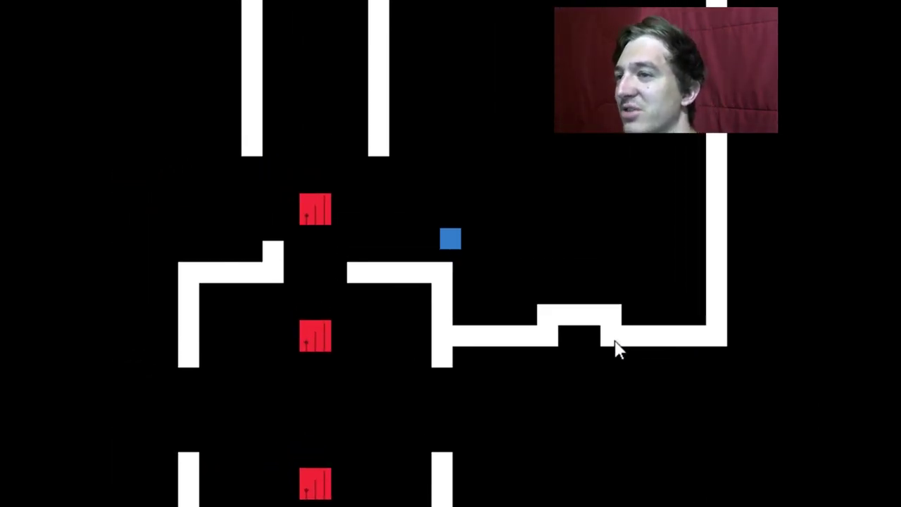
key(Right)
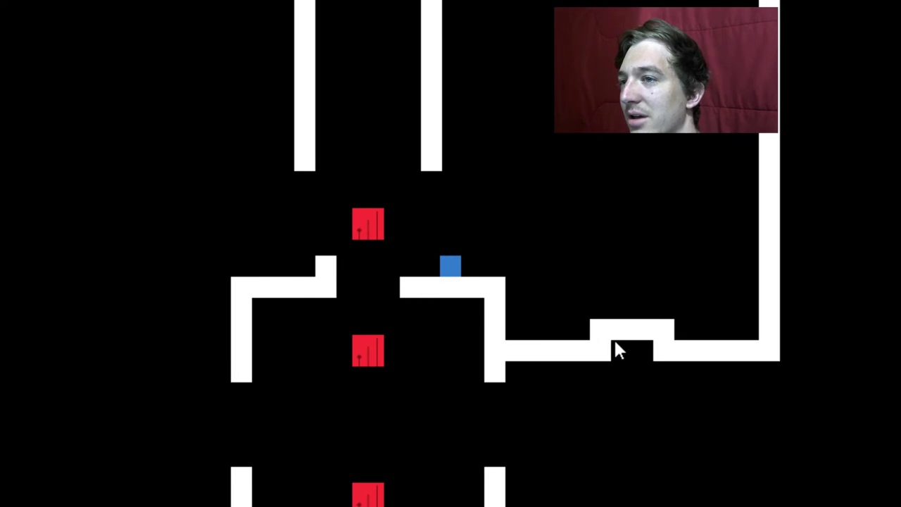
key(Right)
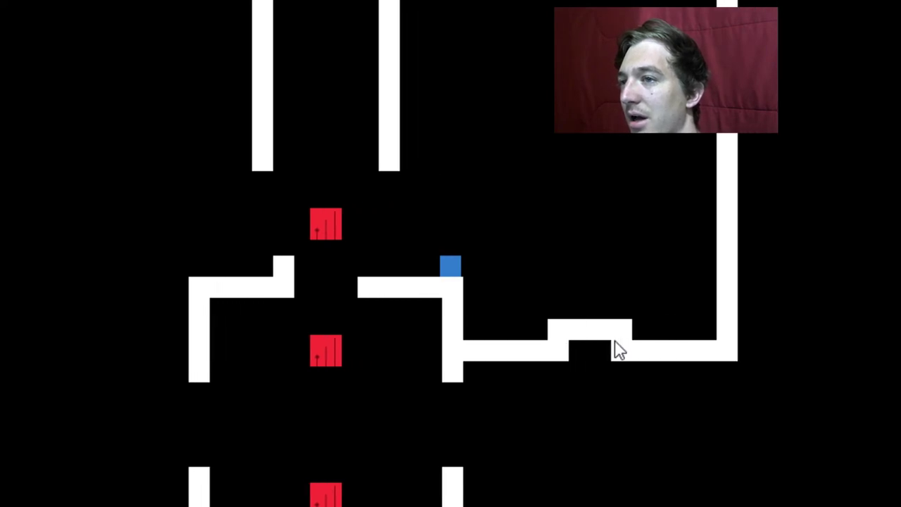
key(Up)
key(Right)
key(Right)
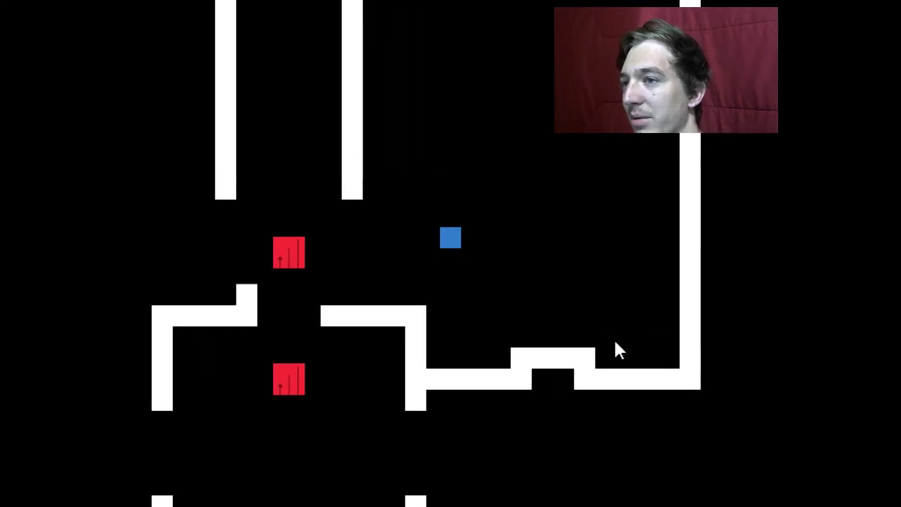
key(Right)
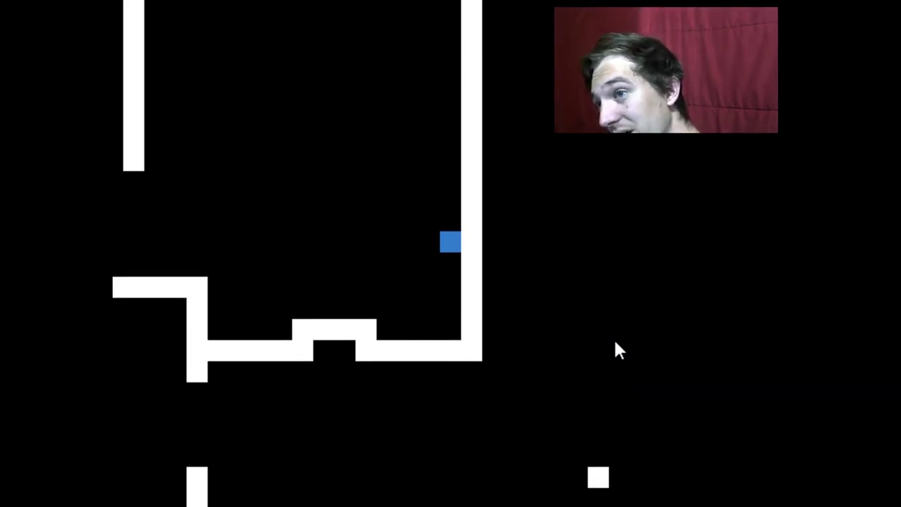
key(Up)
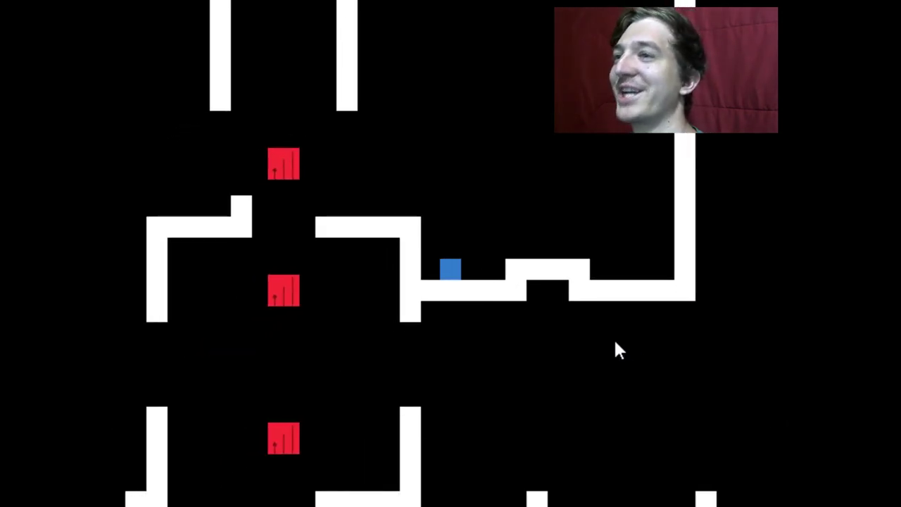
key(Up)
key(Left)
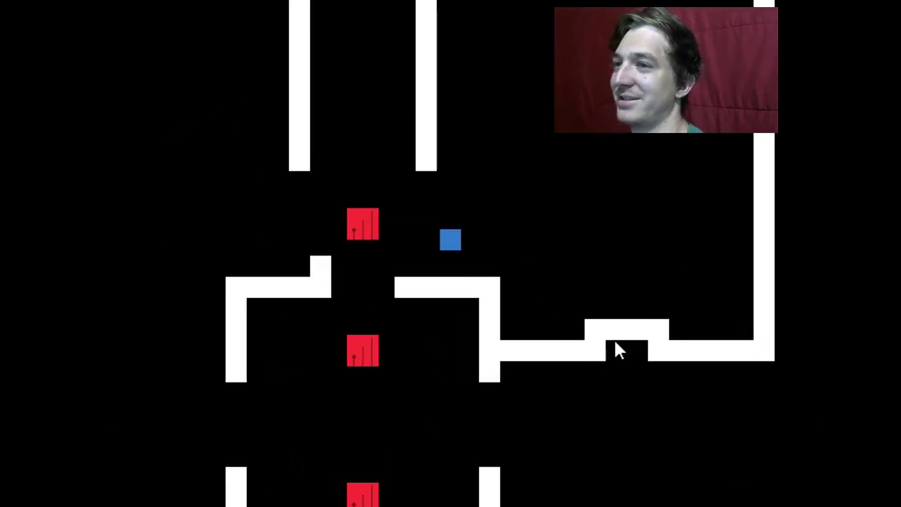
key(Left)
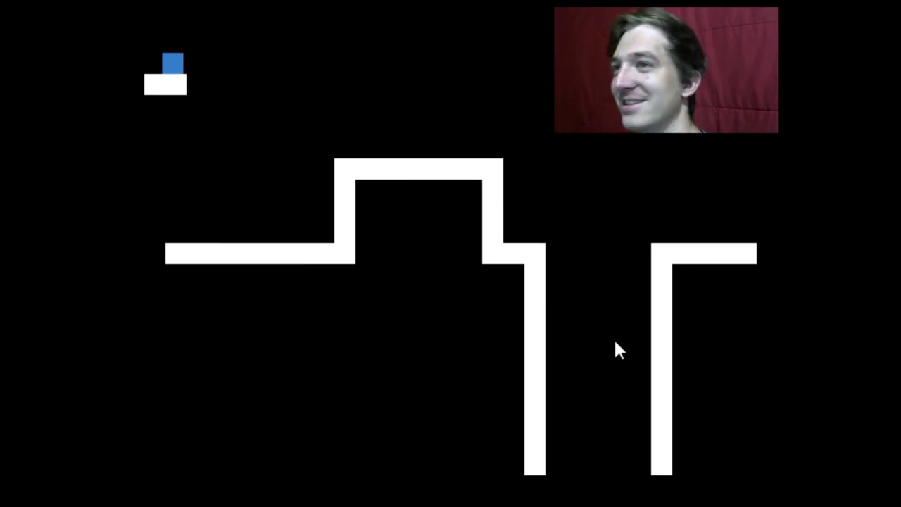
Hop the cube on the starting ledge, then run right and jump.
key(Up)
key(Right)
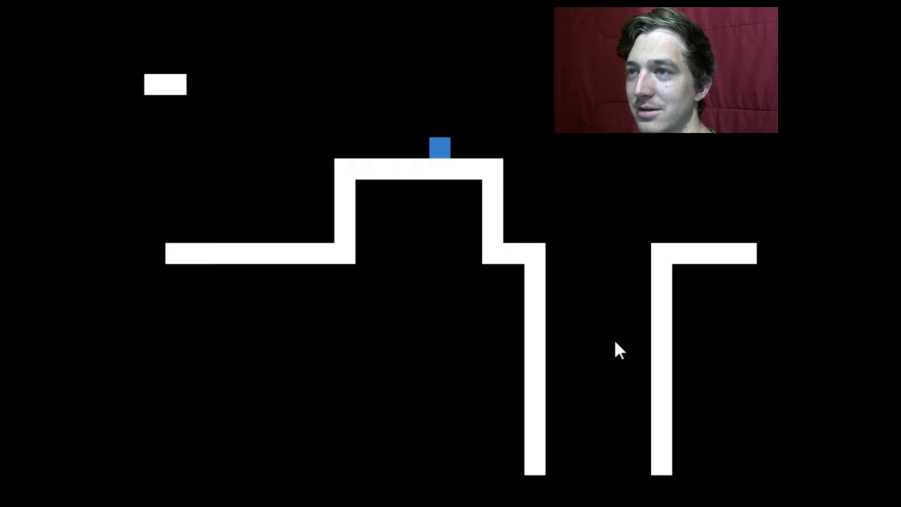
key(Right)
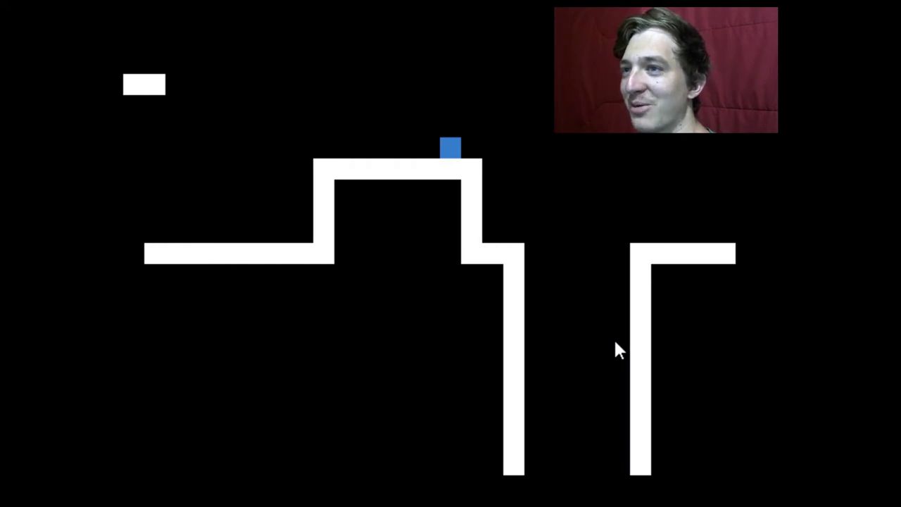
key(Up)
Clear the first gap, land on the middle platform and run off its edge.
key(Right)
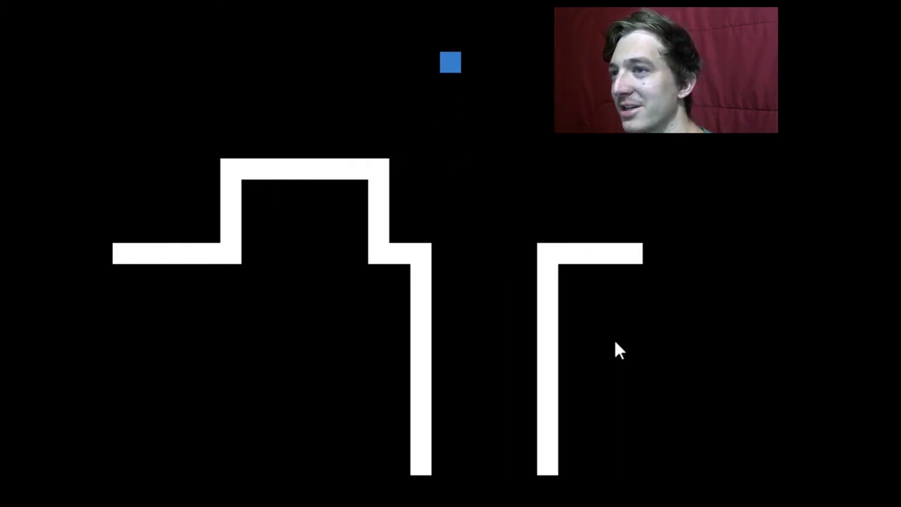
key(Right)
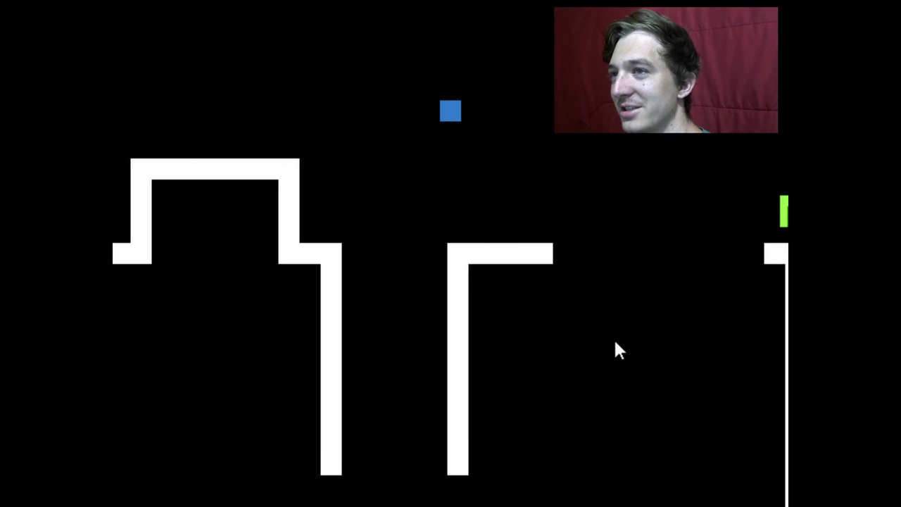
key(Right)
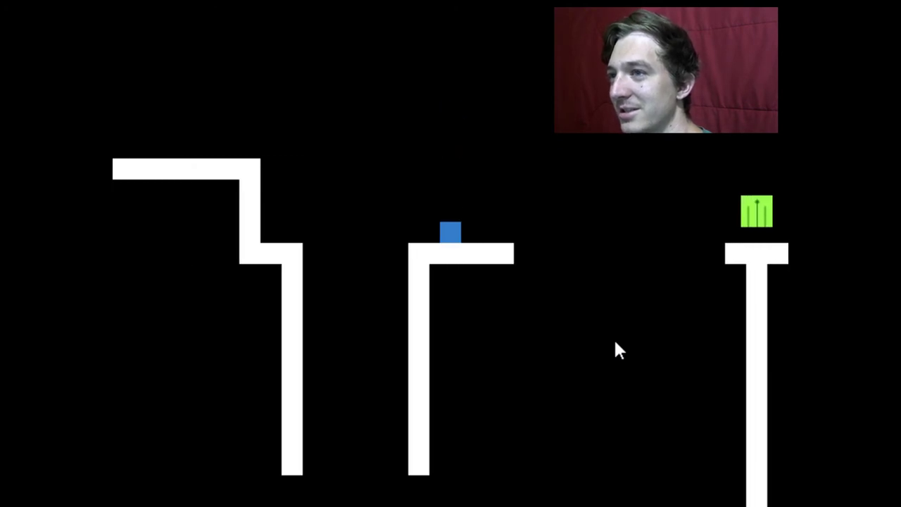
key(Right)
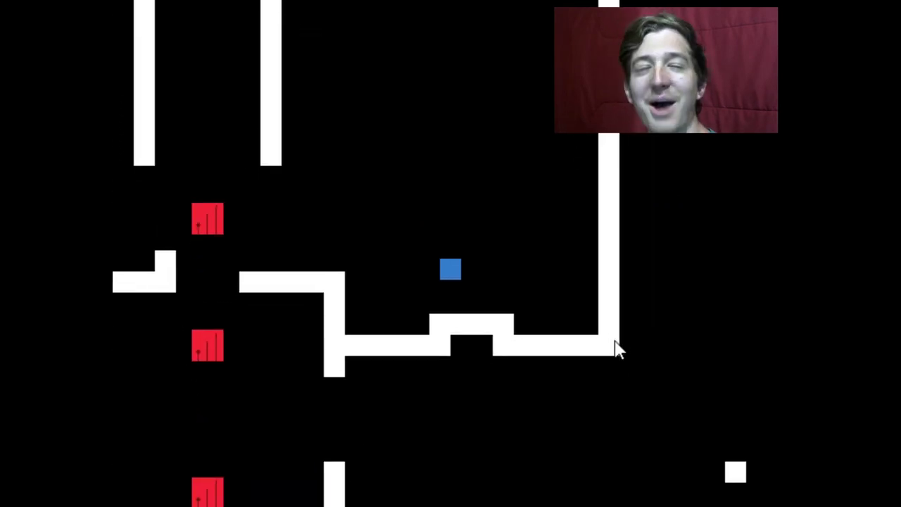
Jump the cube left onto the white ledge between the red blocks, then nudge it right.
key(Up)
key(Left)
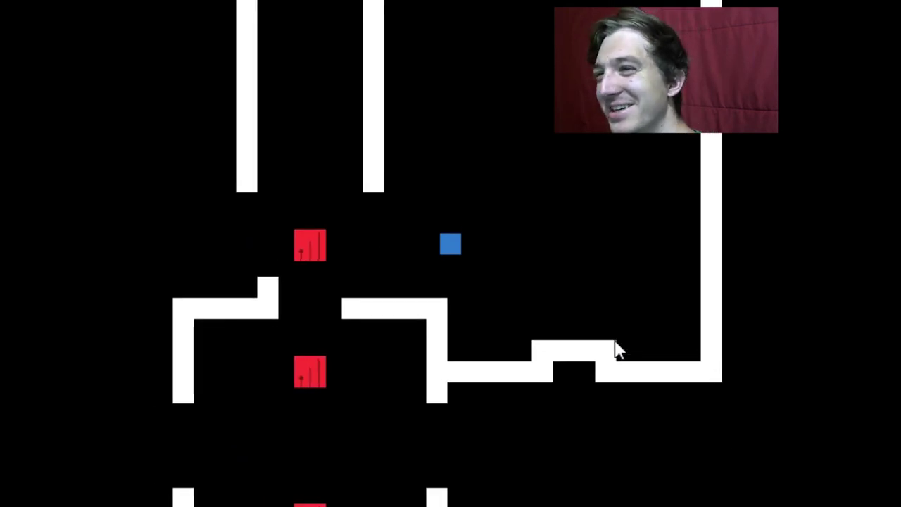
key(Left)
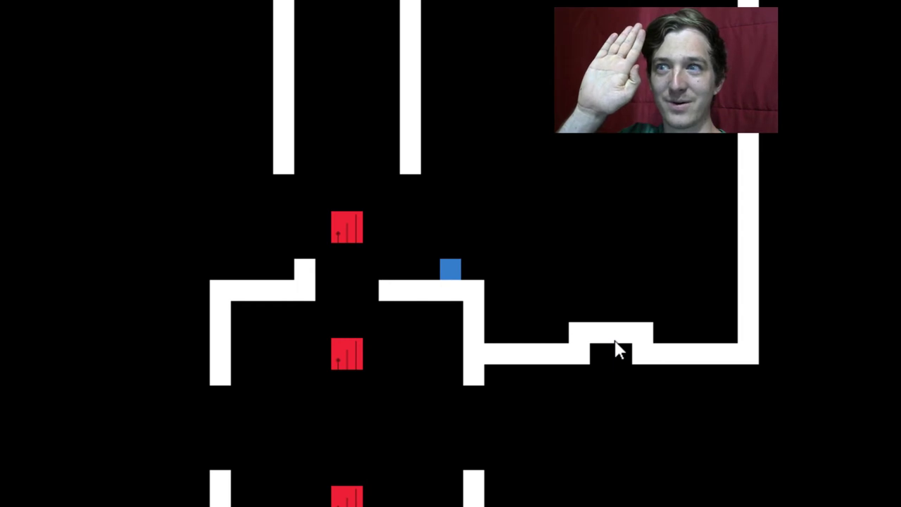
key(Right)
Jump the cube and walk it left onto the lower platform.
key(Up)
key(Left)
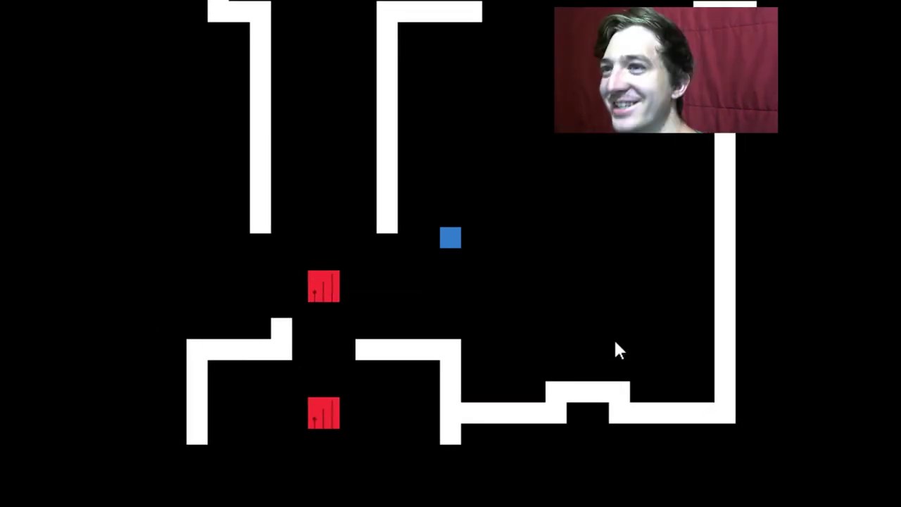
key(Left)
key(Left)
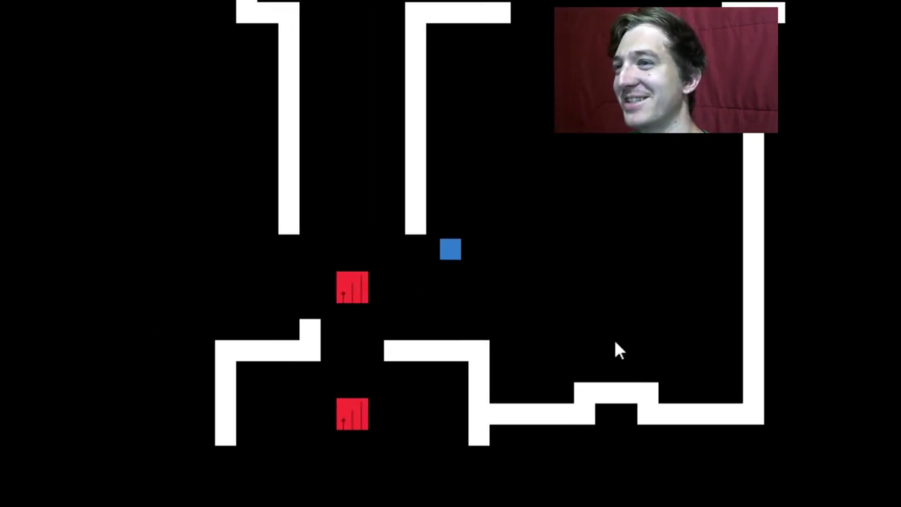
key(Left)
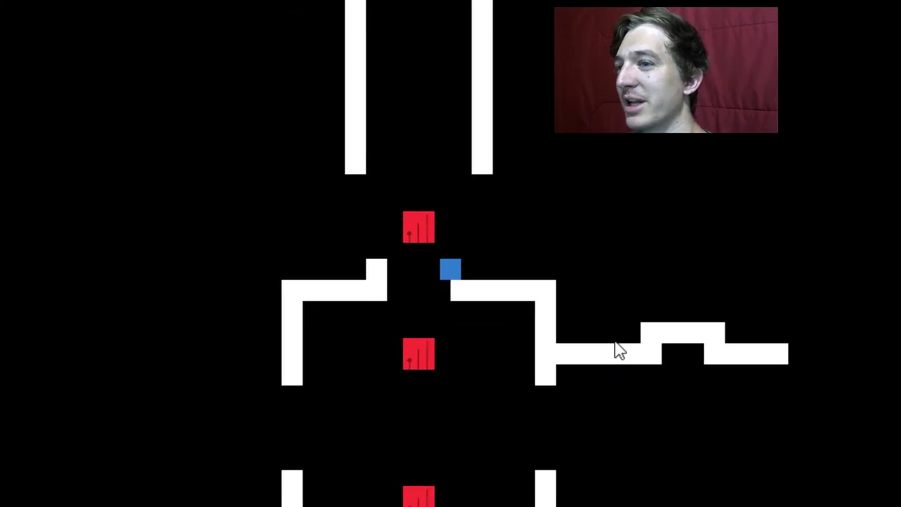
key(Left)
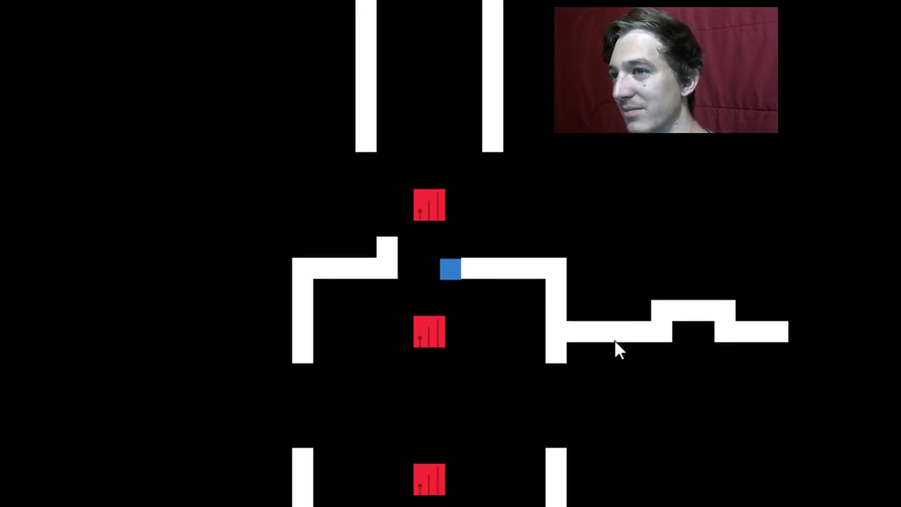
Drop through the gap and jump right onto the bottom platform.
key(Right)
key(Right)
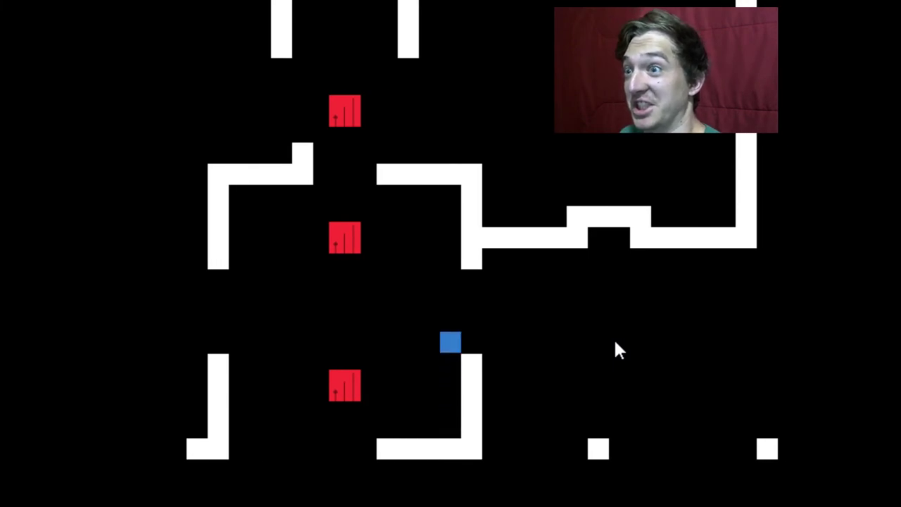
key(Right)
key(Up)
key(Right)
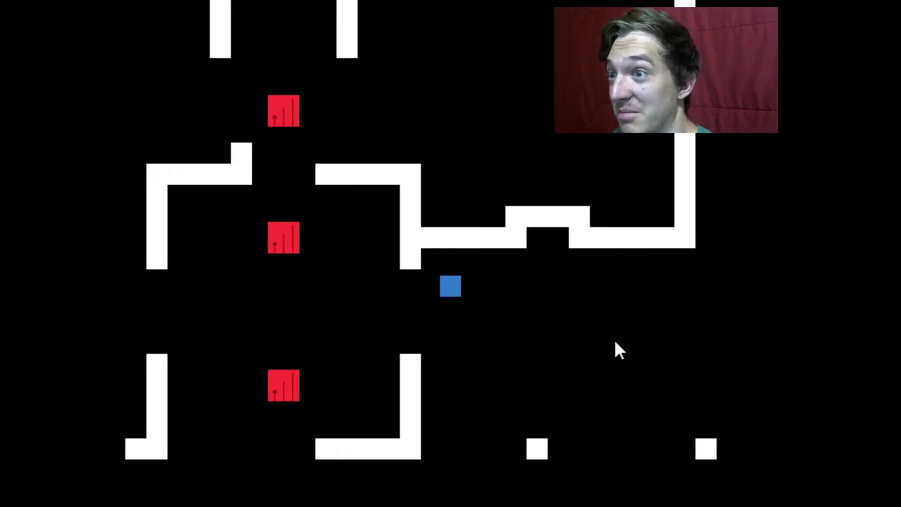
key(Right)
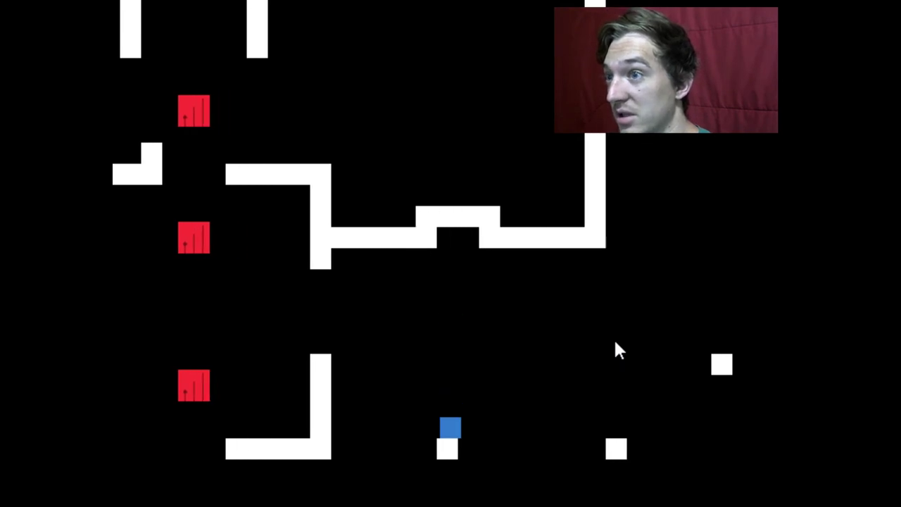
Jump left onto the platform edge, then leap left up onto the raised platform.
key(Up)
key(Left)
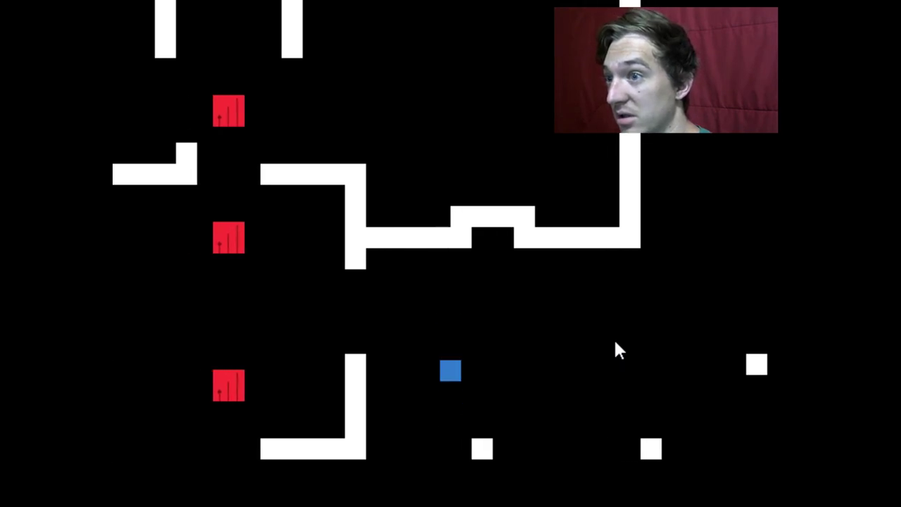
key(Left)
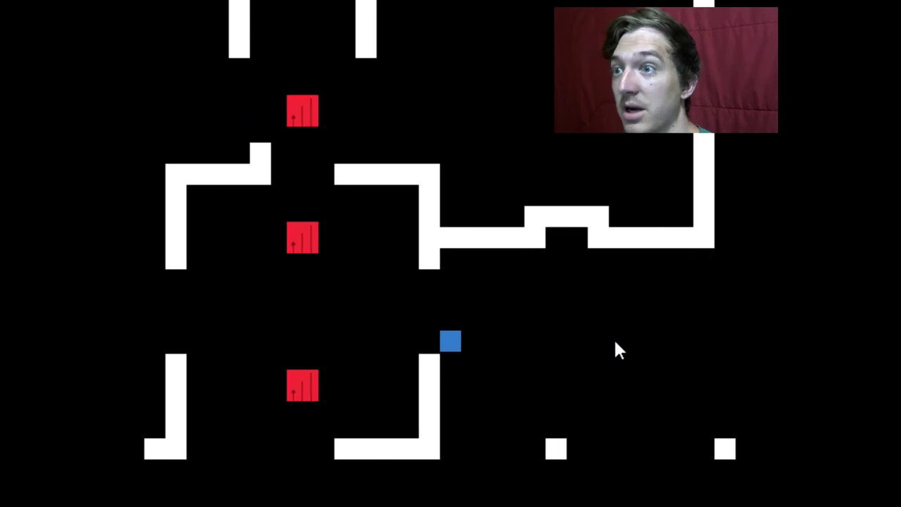
key(Left)
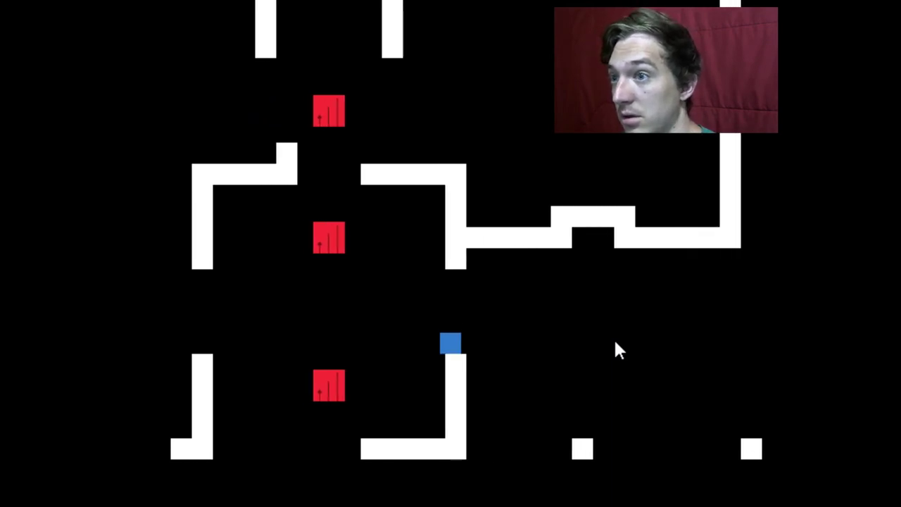
key(Up)
key(Left)
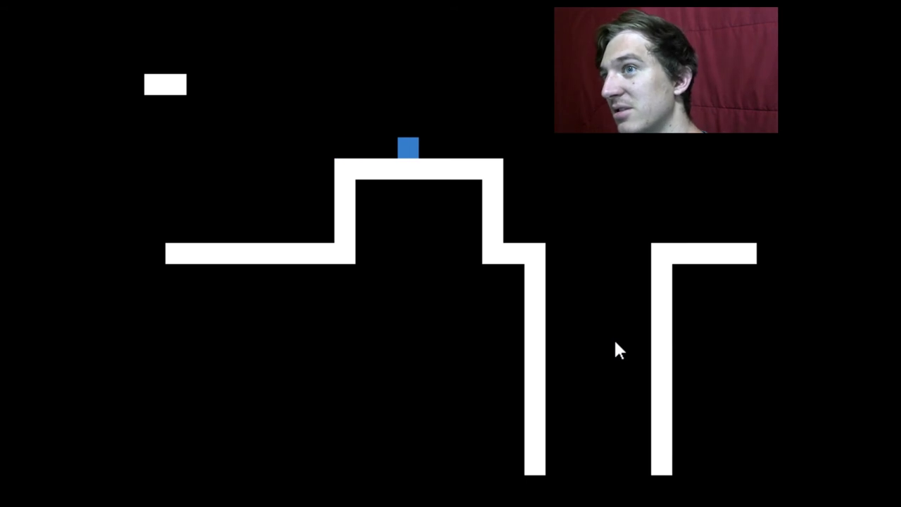
key(Right)
key(Up)
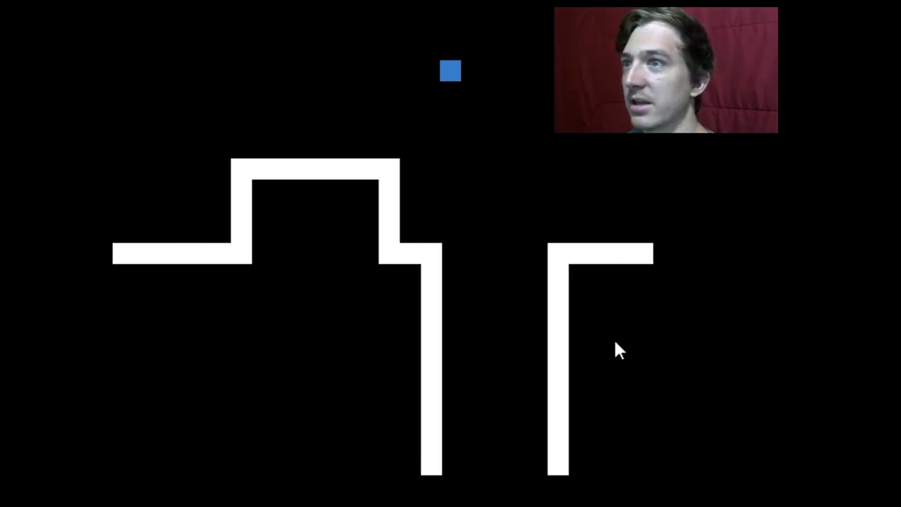
key(Right)
key(Right)
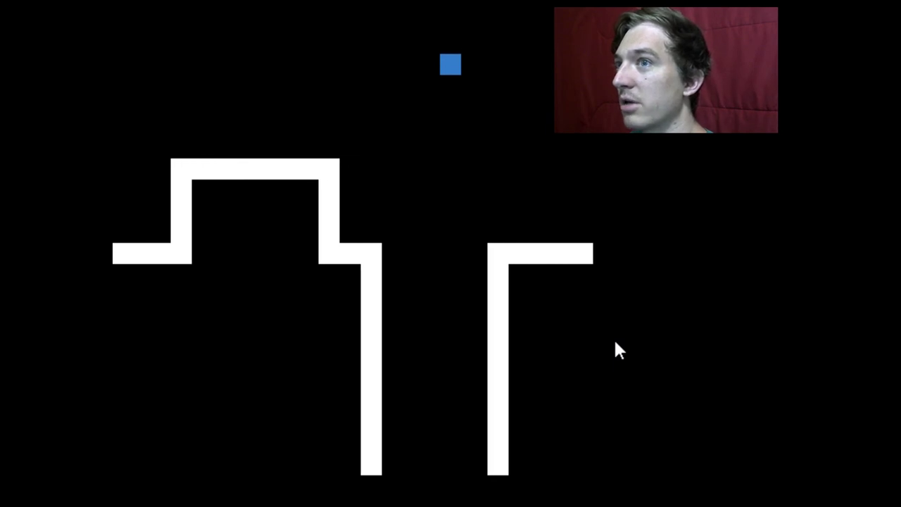
key(Right)
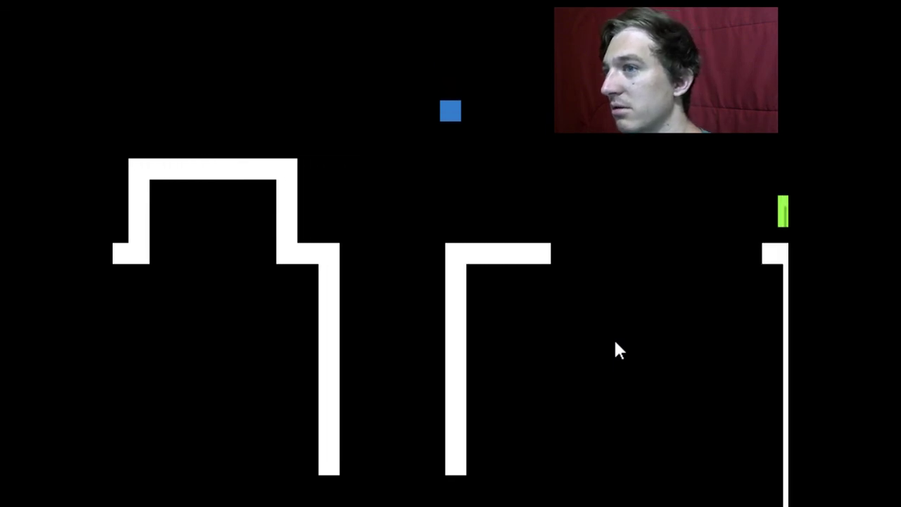
key(Right)
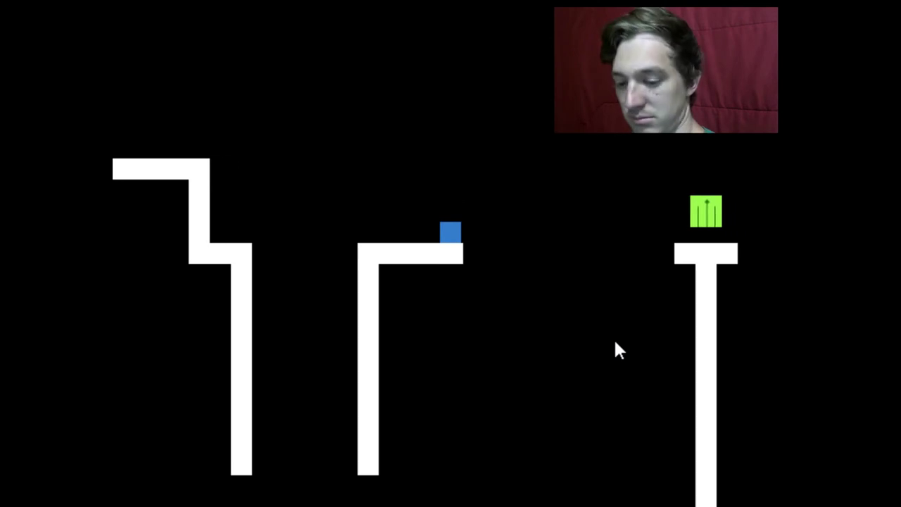
key(Up)
key(Right)
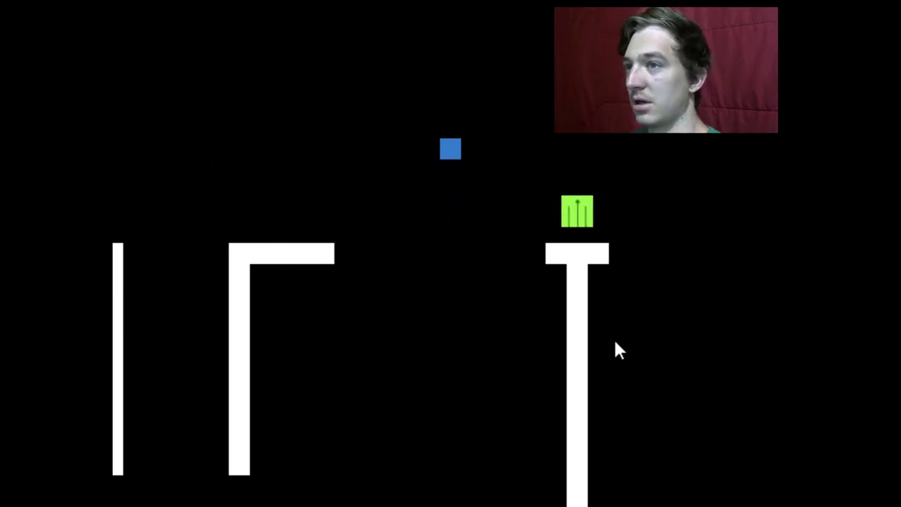
key(Right)
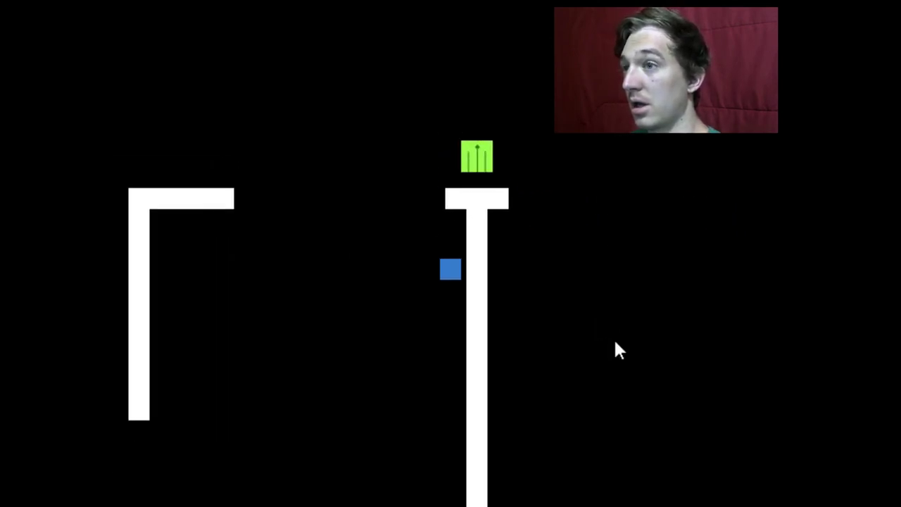
key(Left)
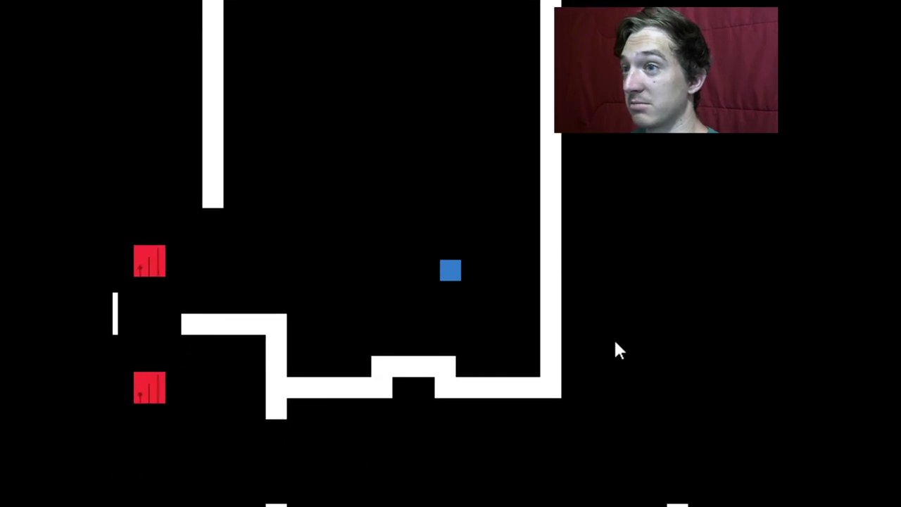
key(Left)
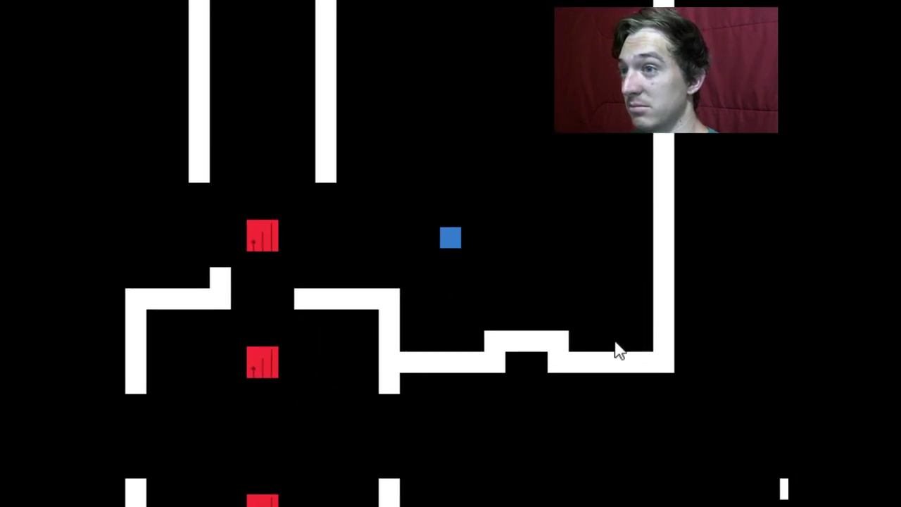
key(Left)
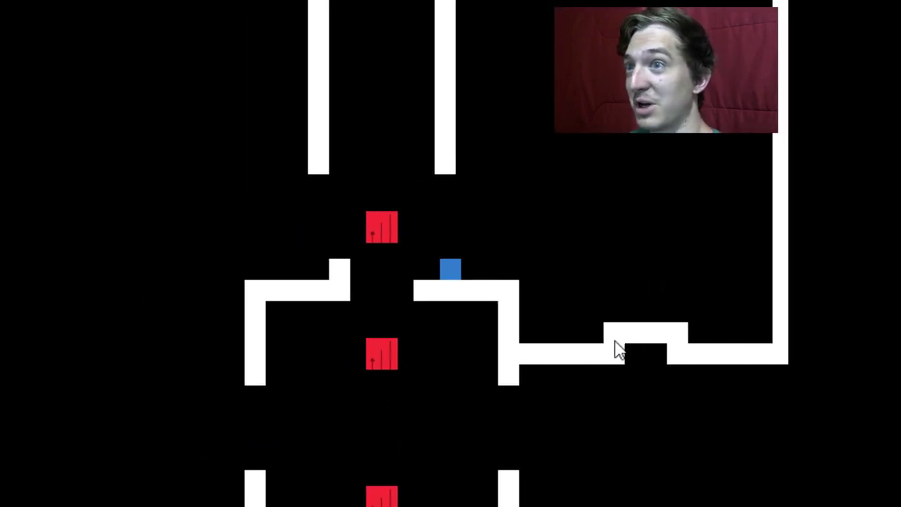
key(Left)
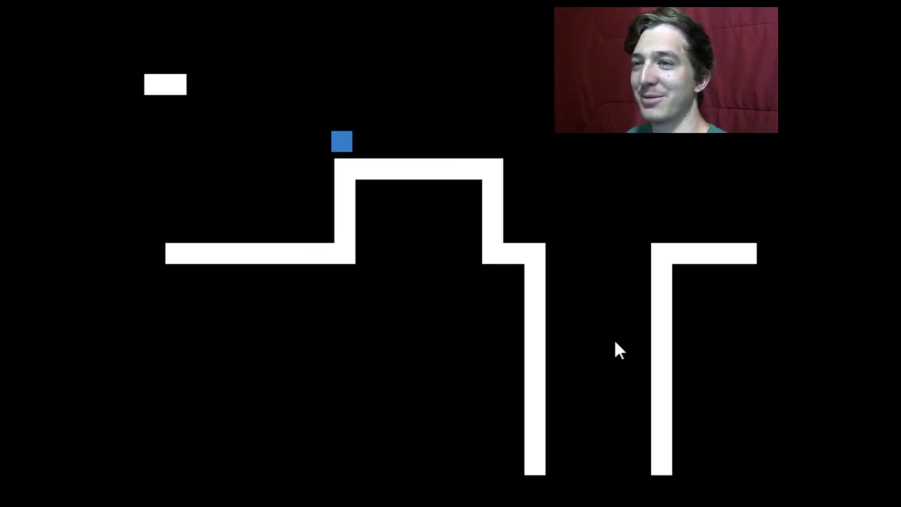
Jump the cube right and land it on the next platform.
key(Right)
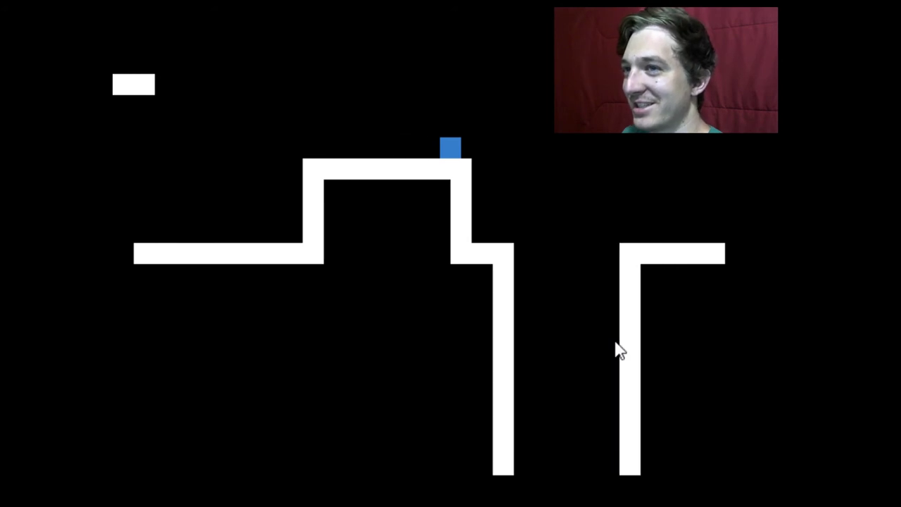
key(Up)
key(Right)
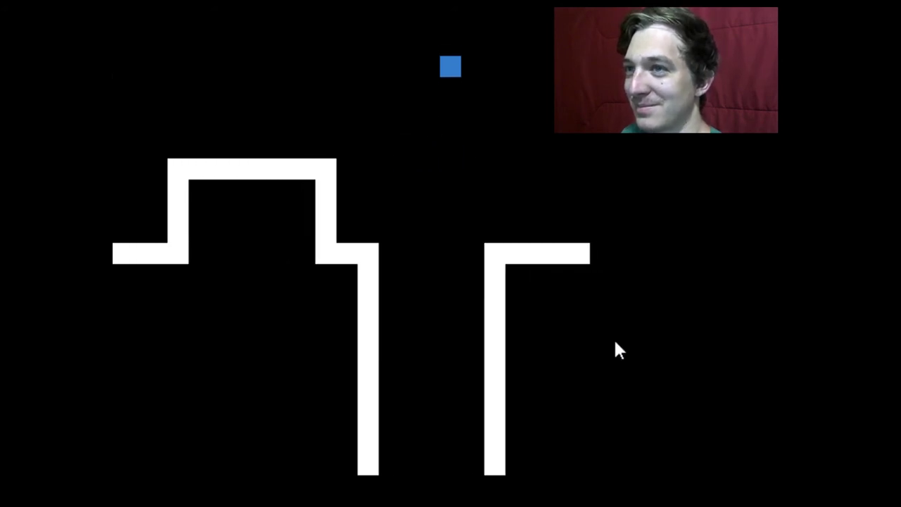
key(Right)
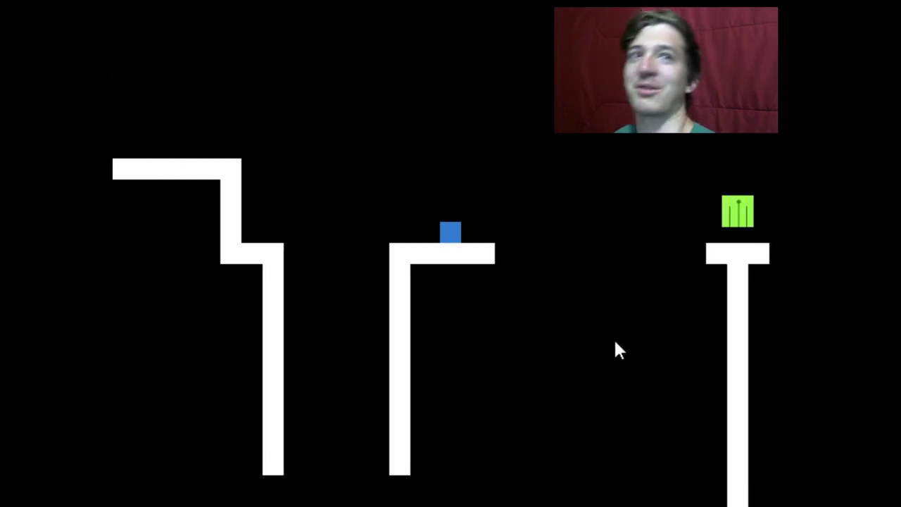
Leap from the platform toward the green block and steer right toward the T pillar.
key(Up)
key(Right)
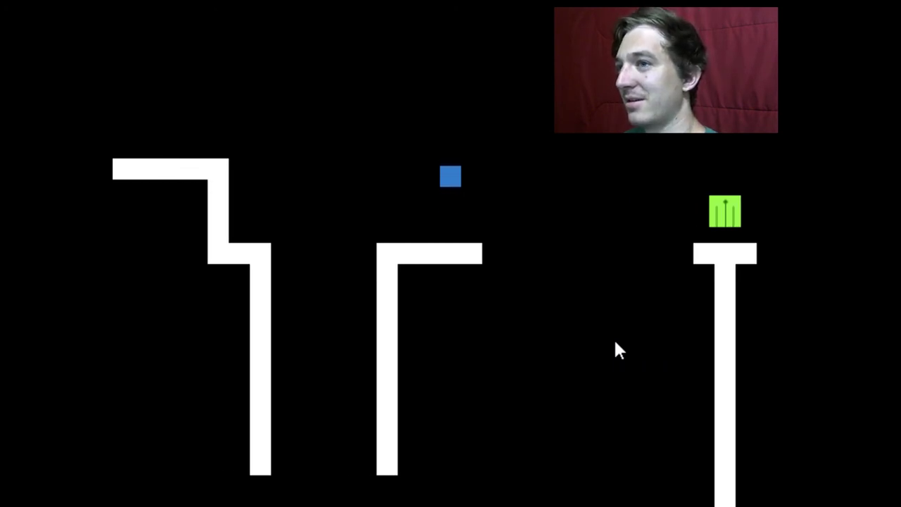
key(Right)
key(Up)
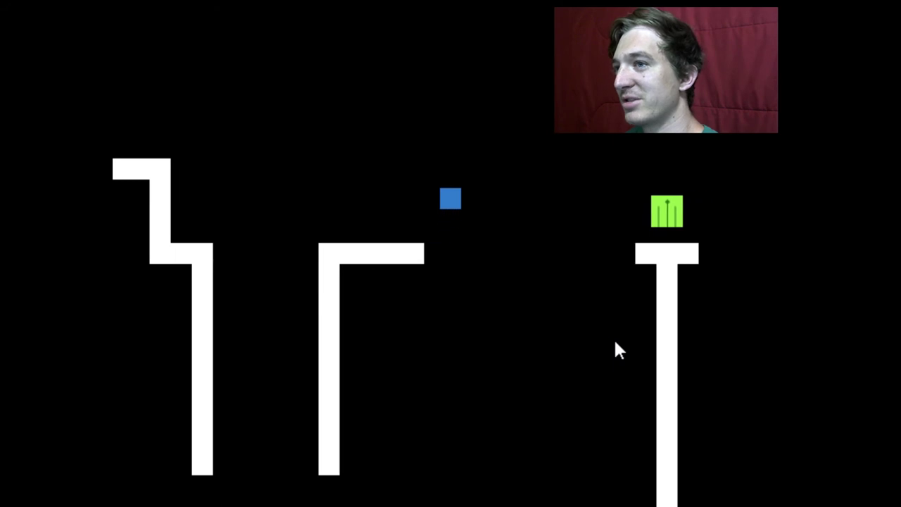
key(Right)
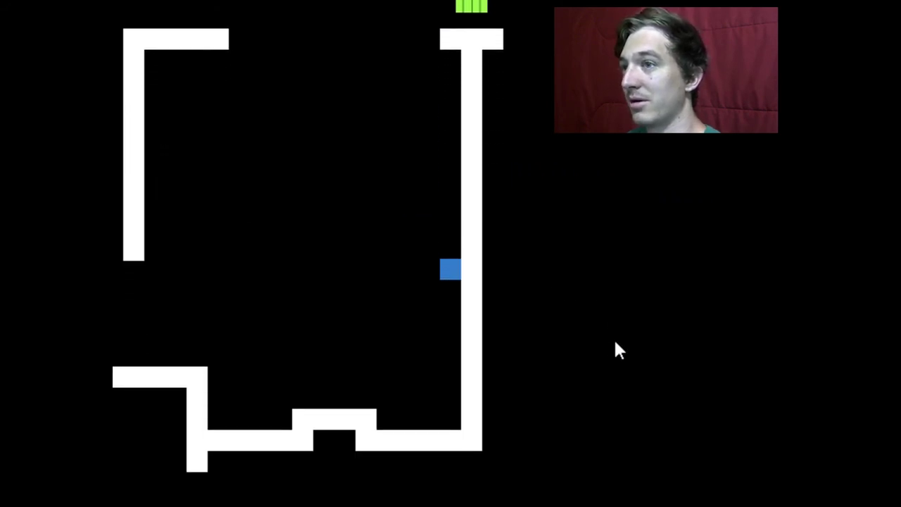
Drop left past the walls onto the bump, then move right onto the lower platform.
key(Left)
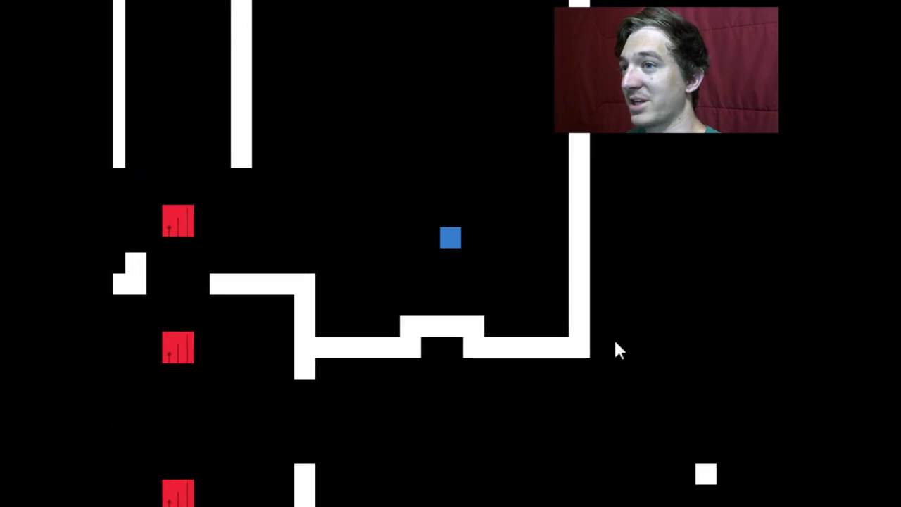
key(Left)
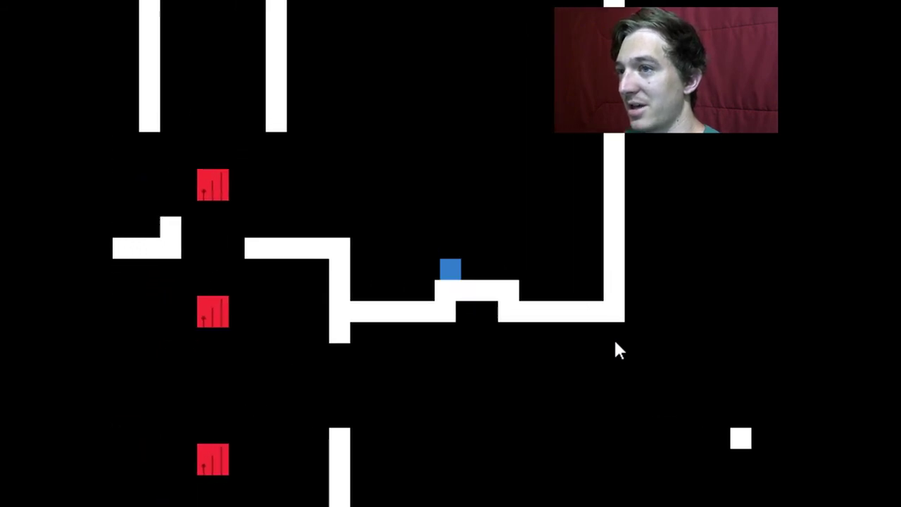
key(Right)
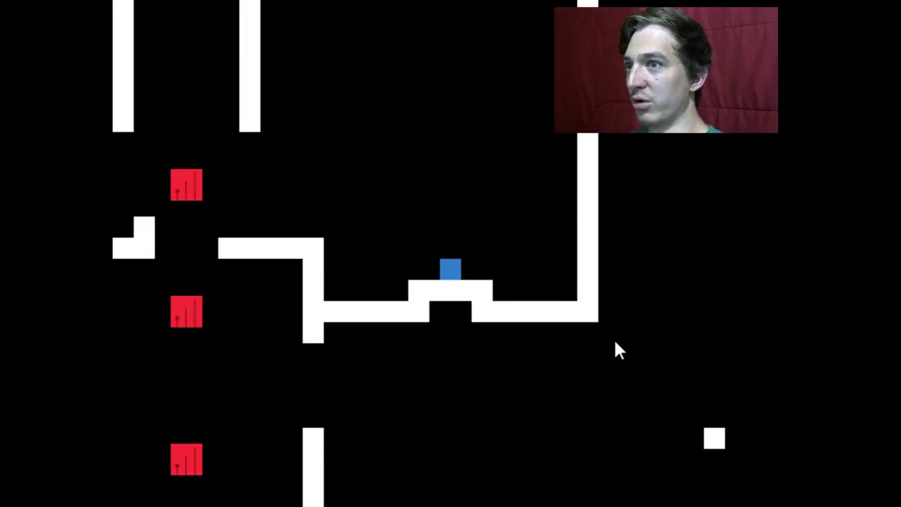
key(Right)
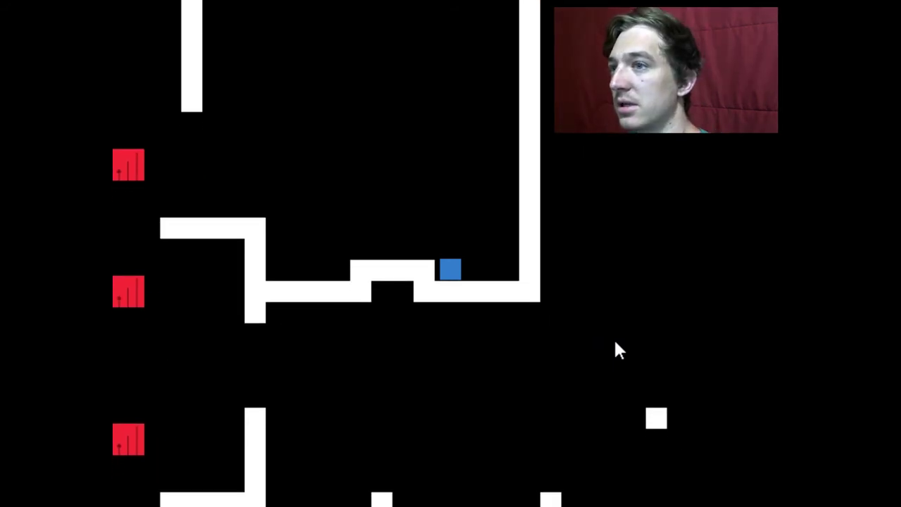
Jump around the bump and leap left onto the left platform.
key(Up)
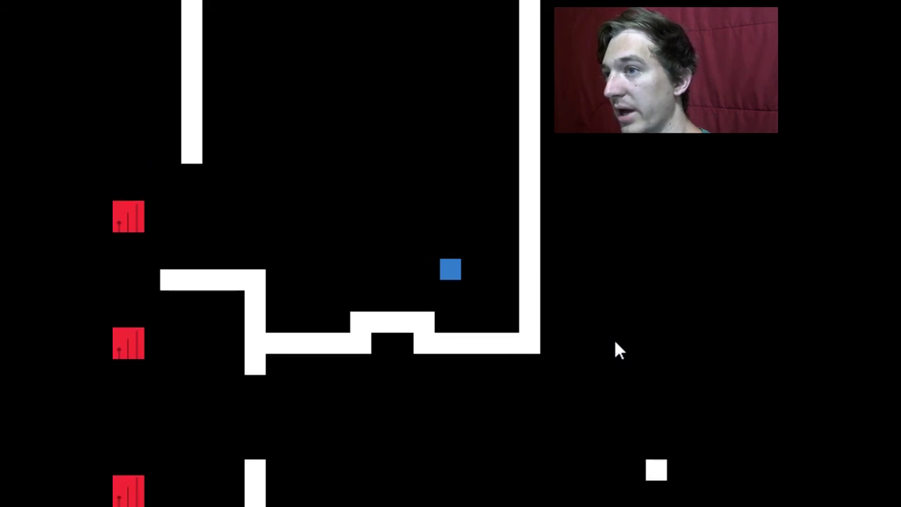
key(Left)
key(Up)
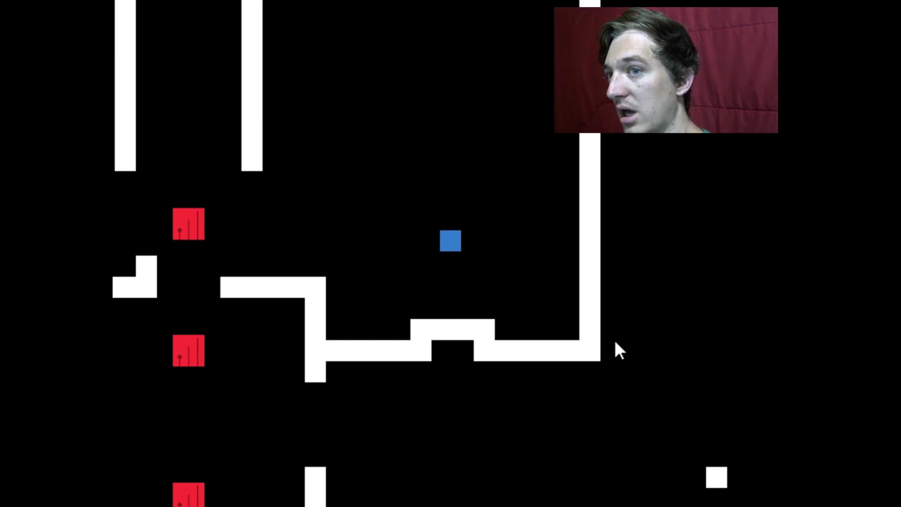
key(Left)
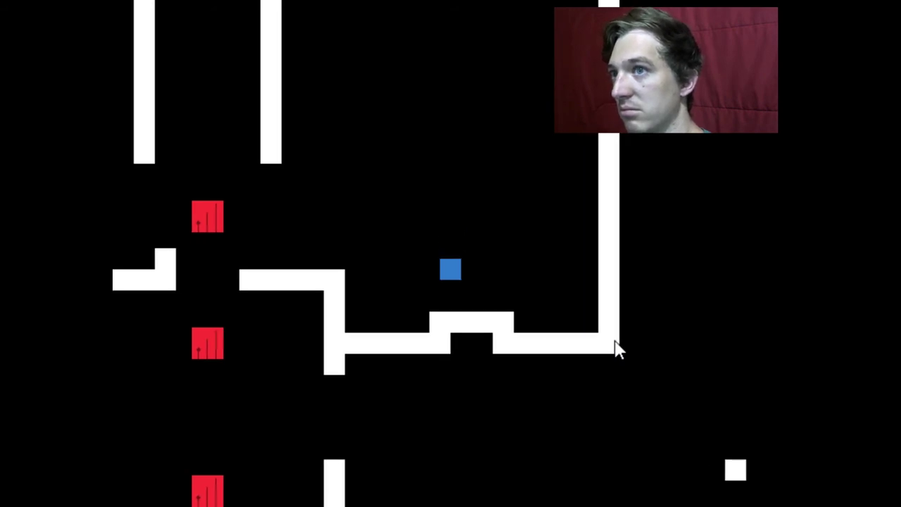
key(Right)
key(Left)
key(Up)
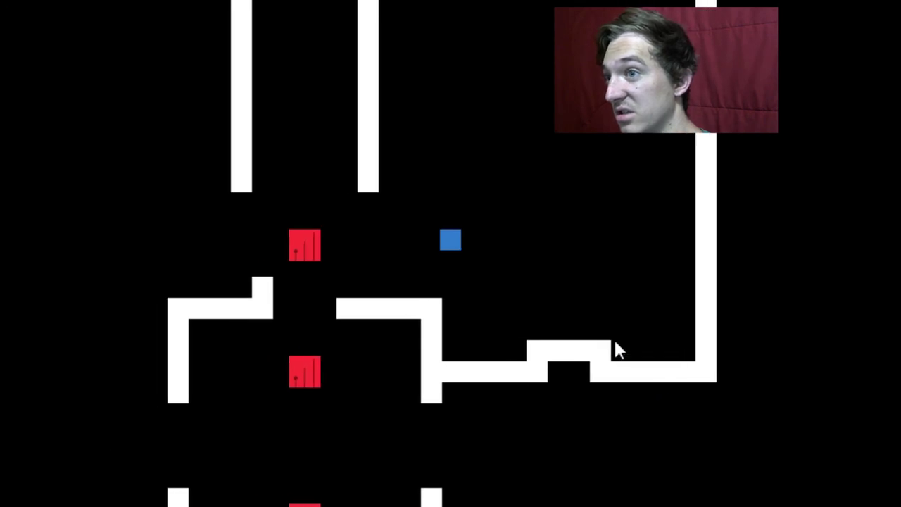
key(Left)
key(Left)
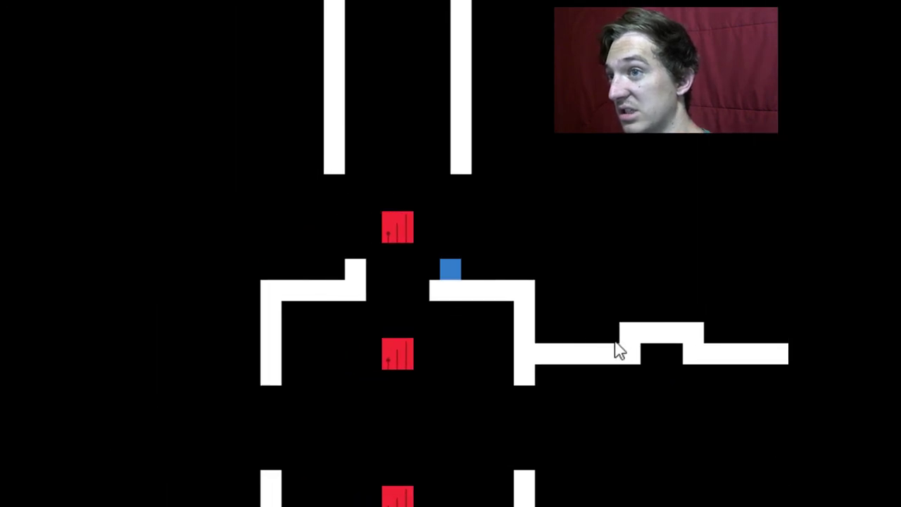
Drop through the gap, jump onto the wall top and down onto a small block.
key(Right)
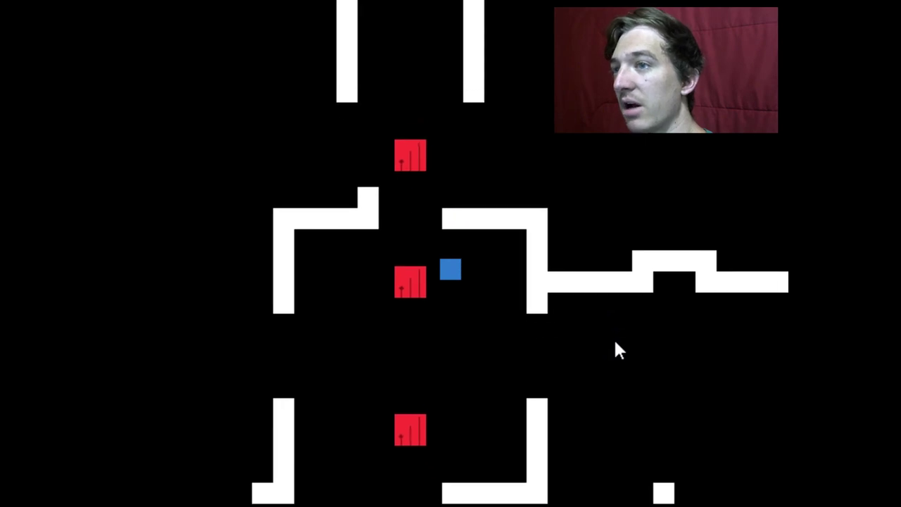
key(Right)
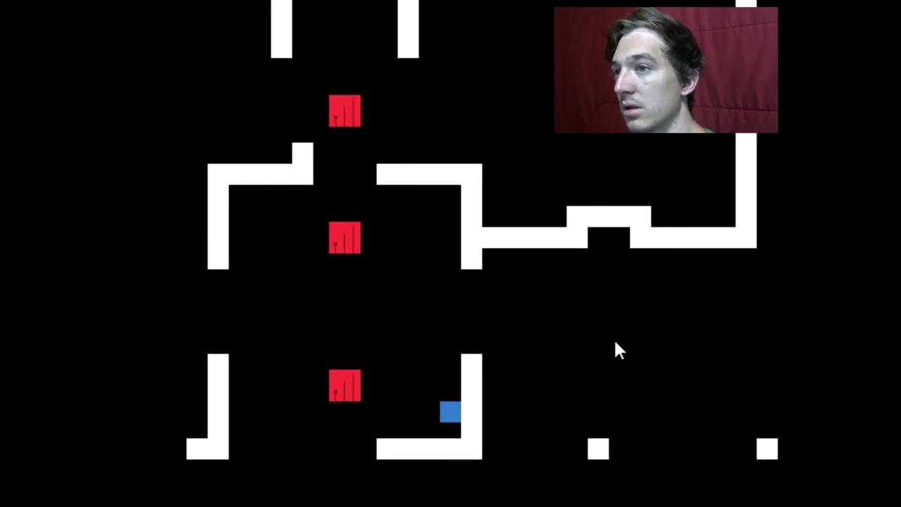
key(Up)
key(Right)
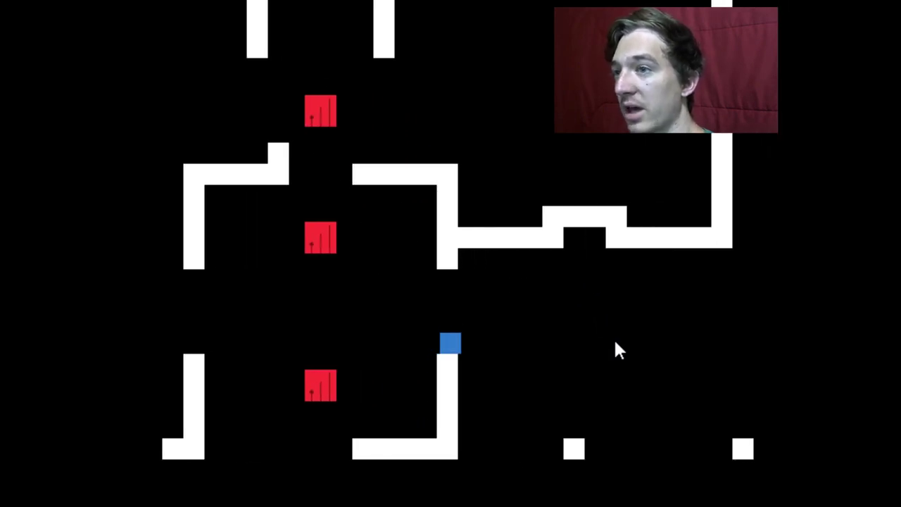
key(Up)
key(Right)
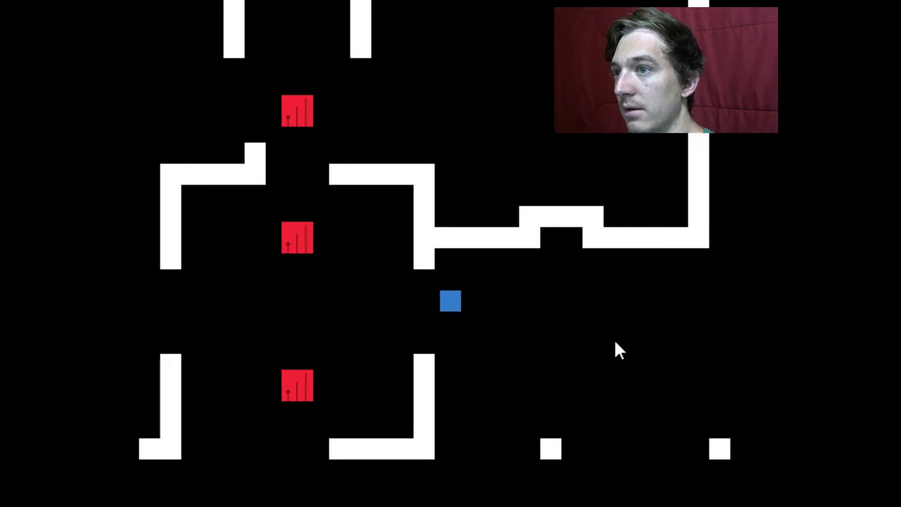
key(Right)
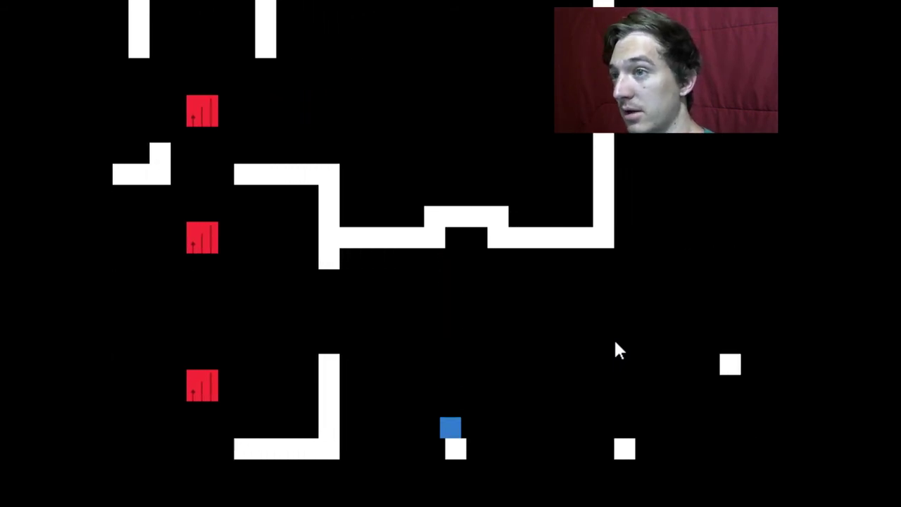
Hop right across the small white blocks and drop onto the yellow block.
key(Up)
key(Right)
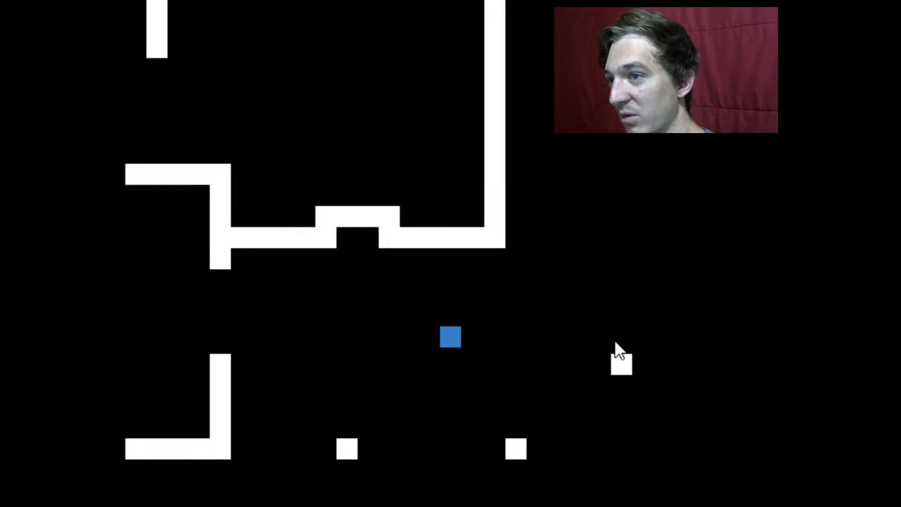
key(Right)
key(Right)
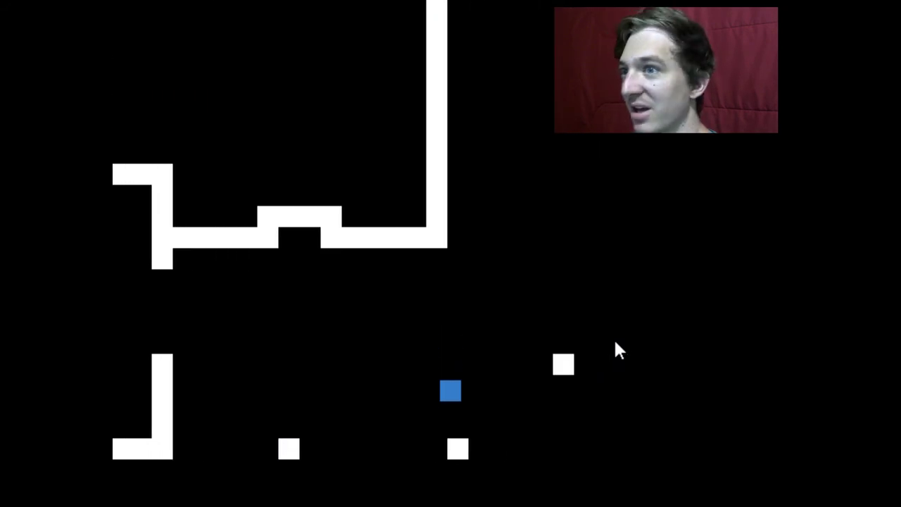
key(Right)
key(Up)
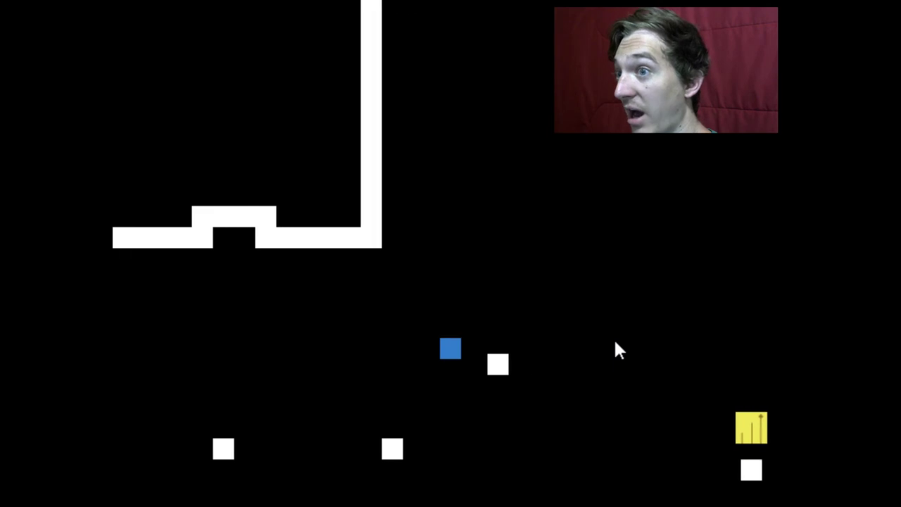
key(Right)
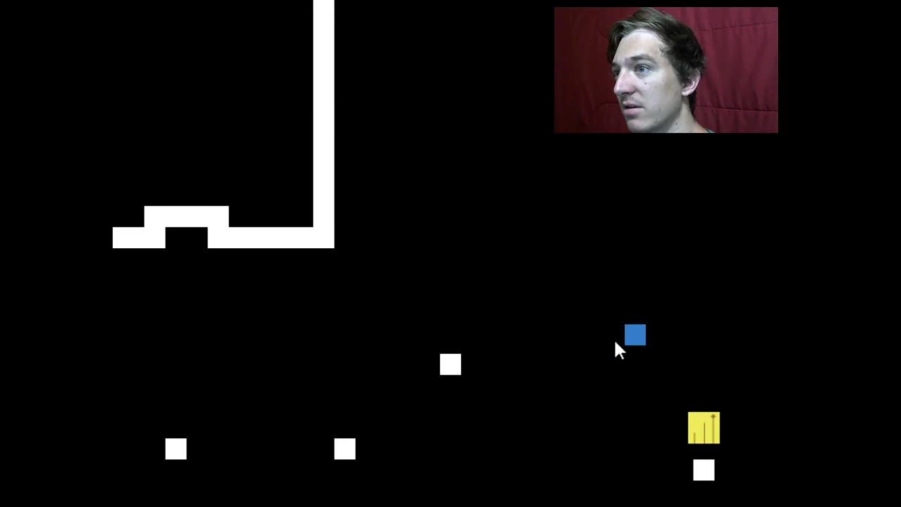
key(Right)
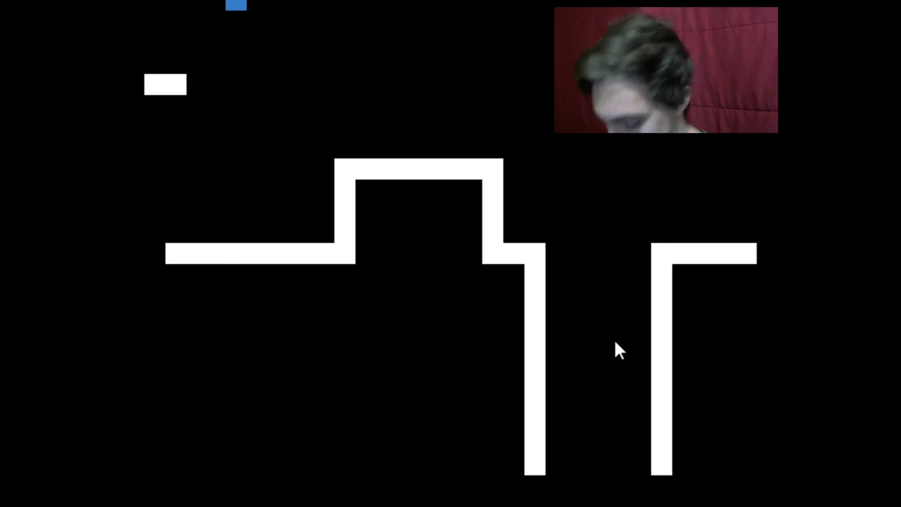
Jump the cube right onto the next platform and move to its right edge.
key(Right)
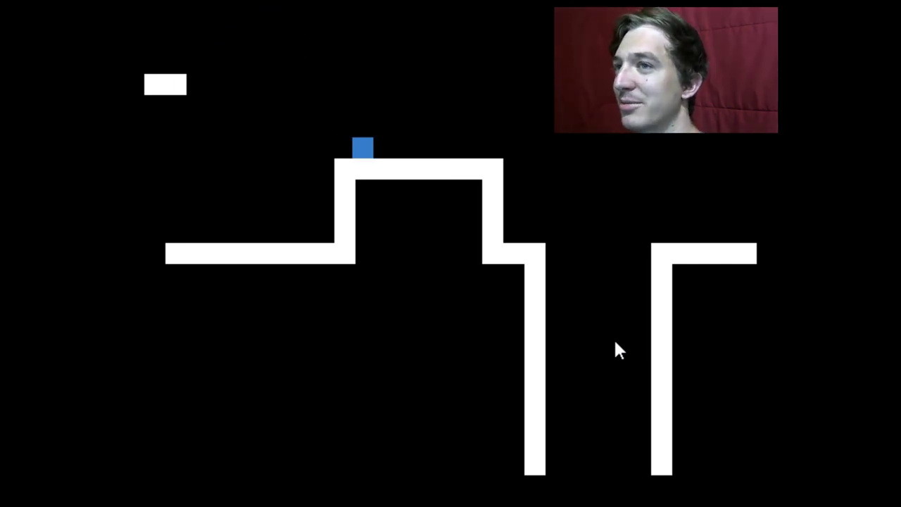
key(Right)
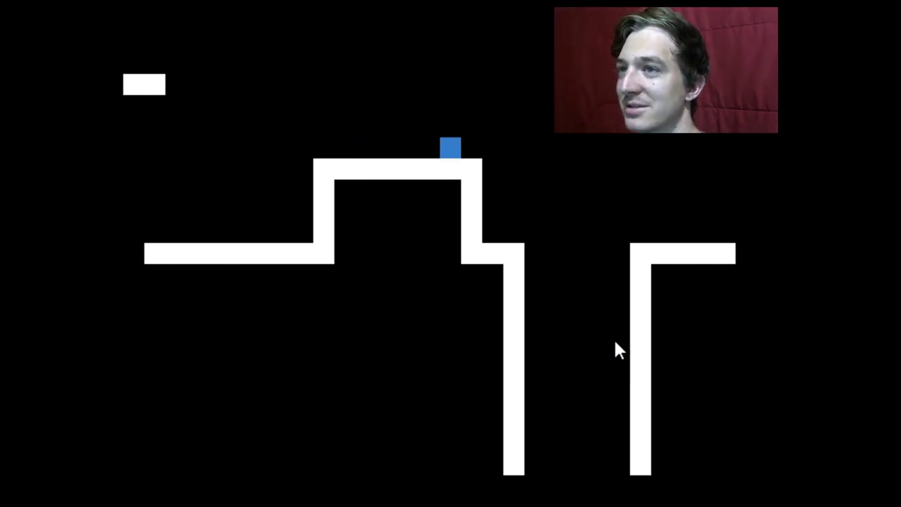
key(Up)
key(Right)
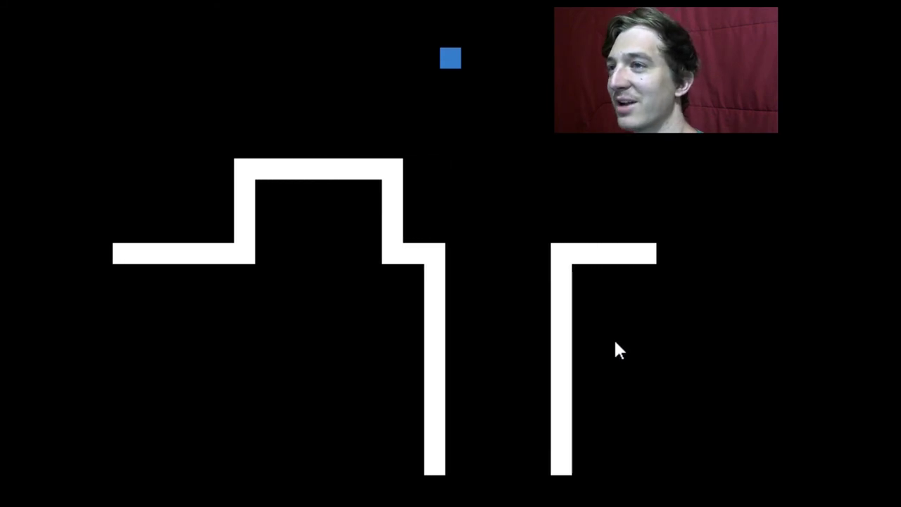
key(Right)
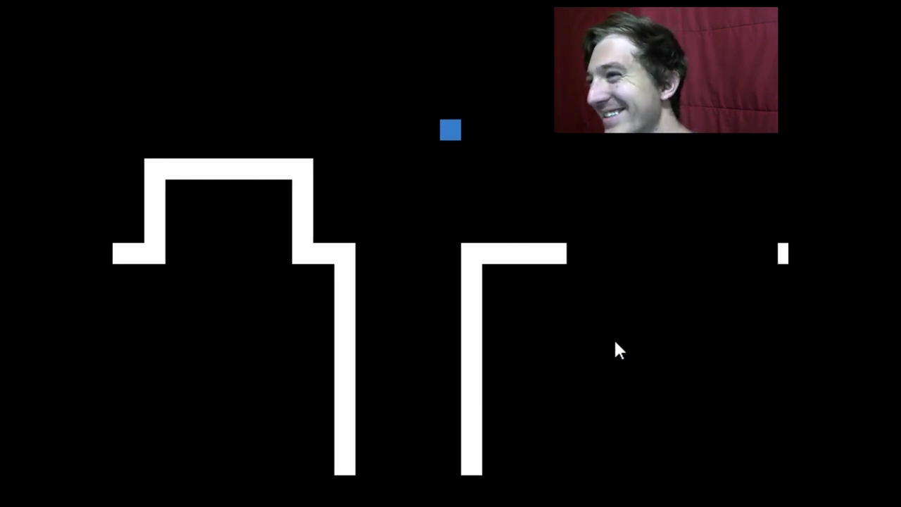
key(Right)
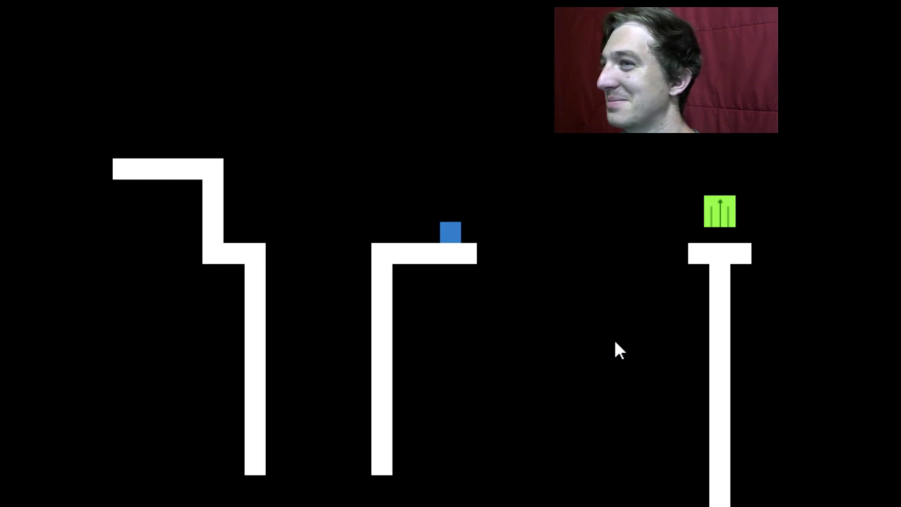
Jump up, walk off the platform's right edge, and leap high to the right.
key(Up)
key(Left)
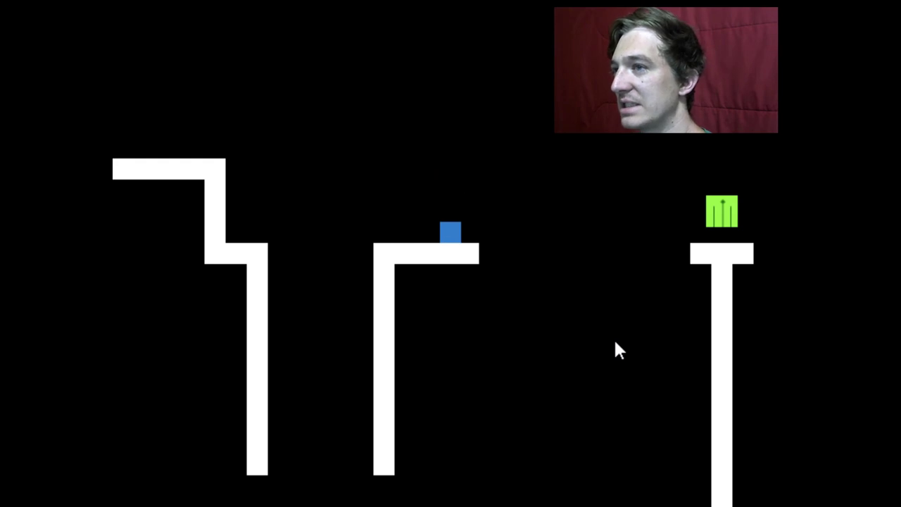
key(Right)
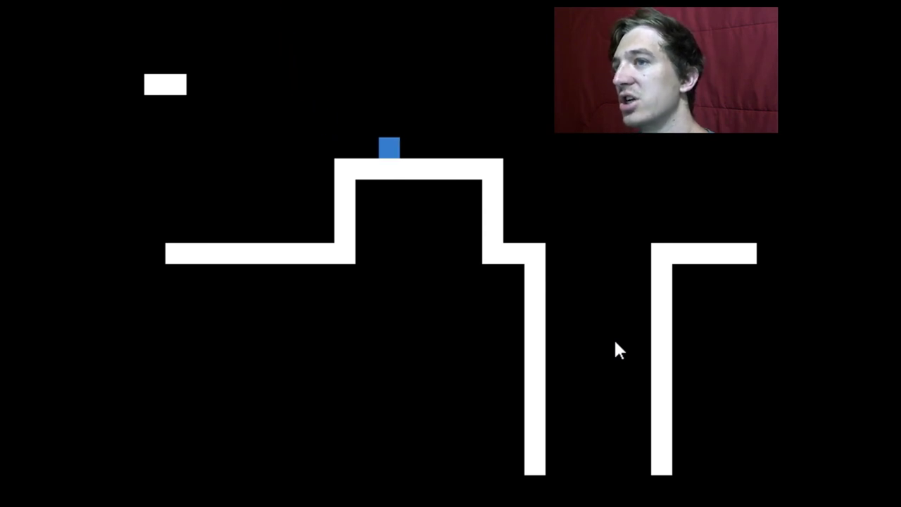
key(Right)
Land the cube on the white platform and run right along its top.
key(Up)
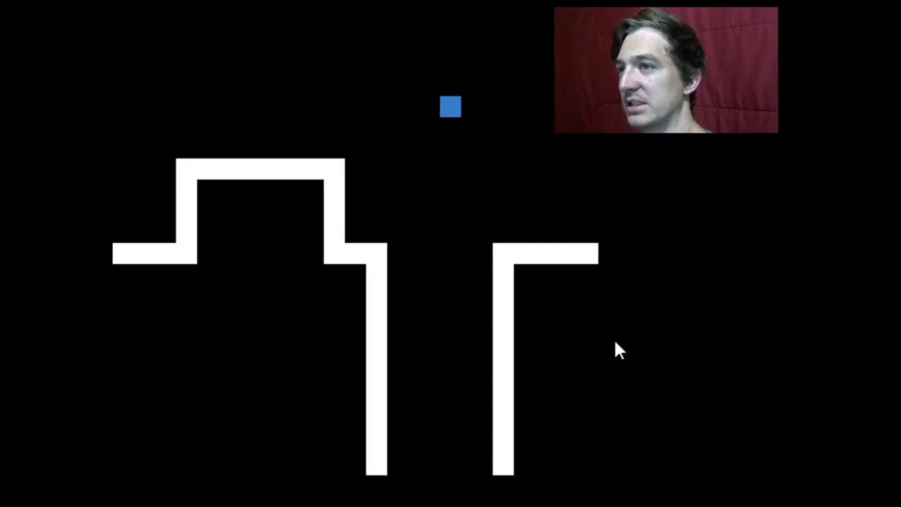
key(Right)
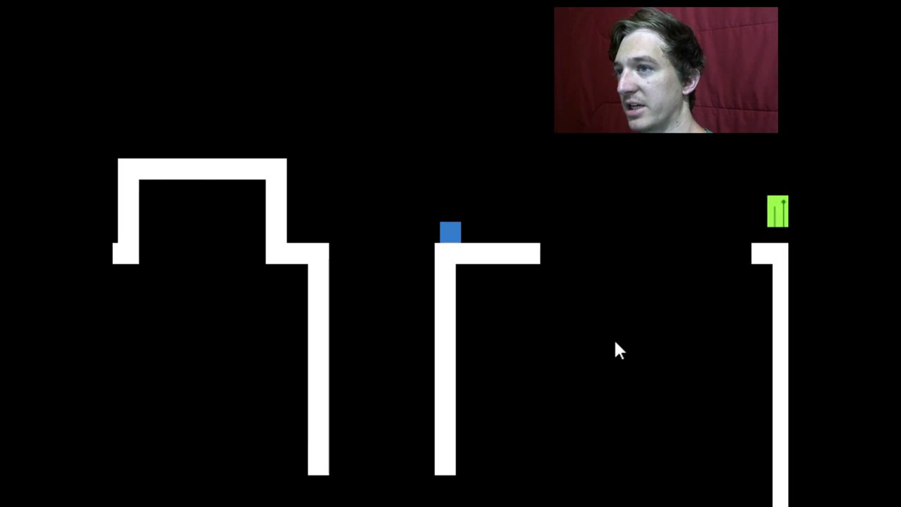
key(Right)
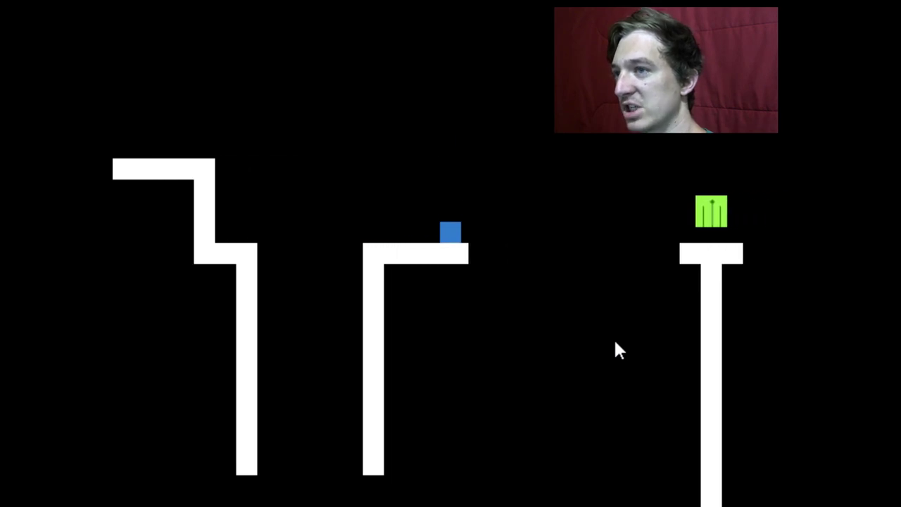
key(Right)
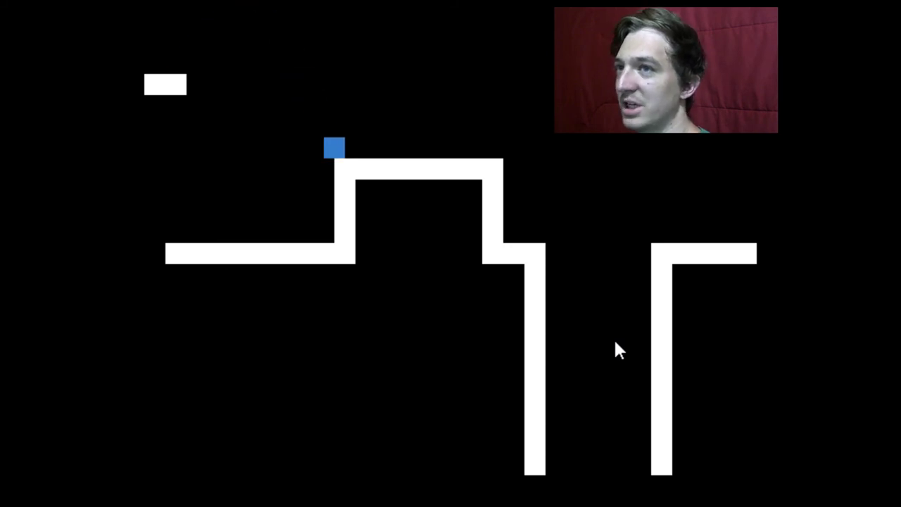
key(Right)
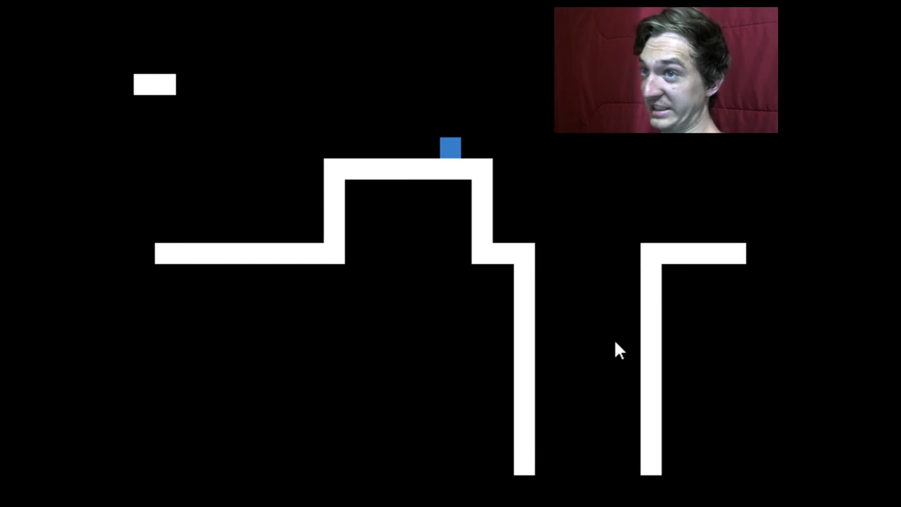
Leap the gap onto the ledge, jump past the green block, and fall beside the T platform.
key(Right)
key(Up)
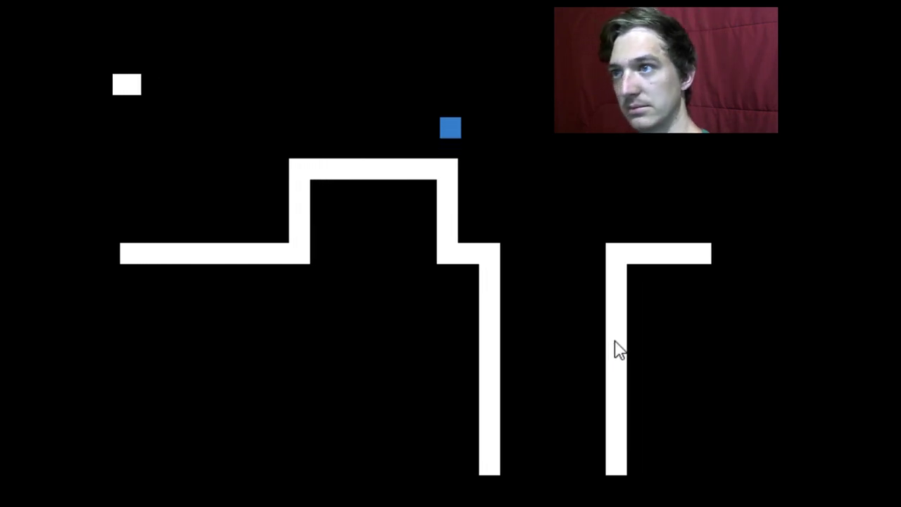
key(Right)
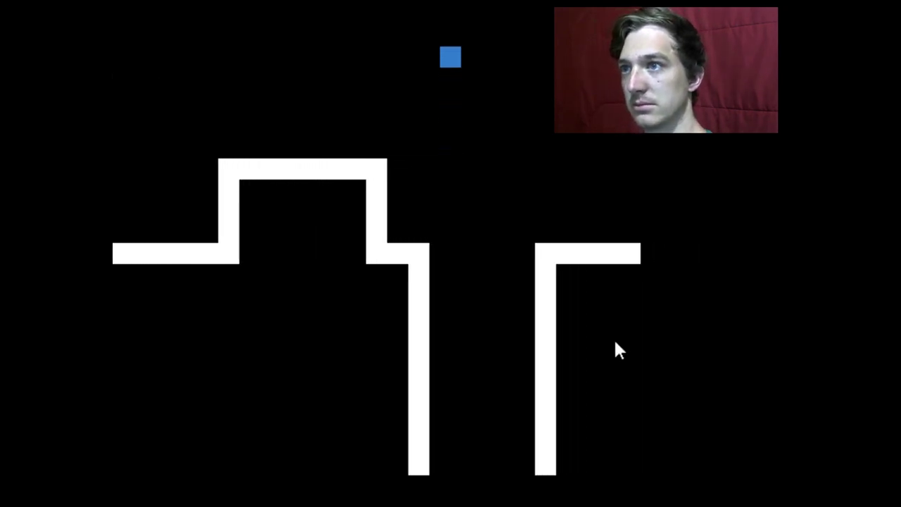
key(Right)
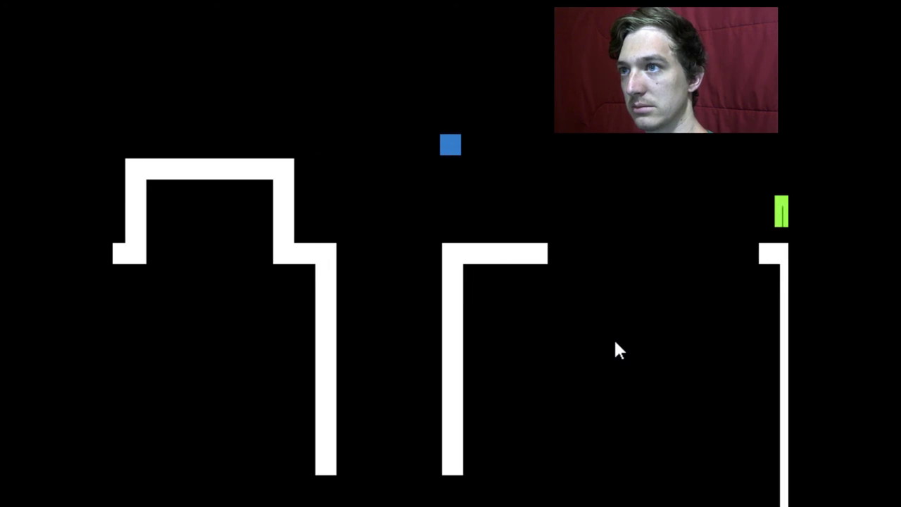
key(Right)
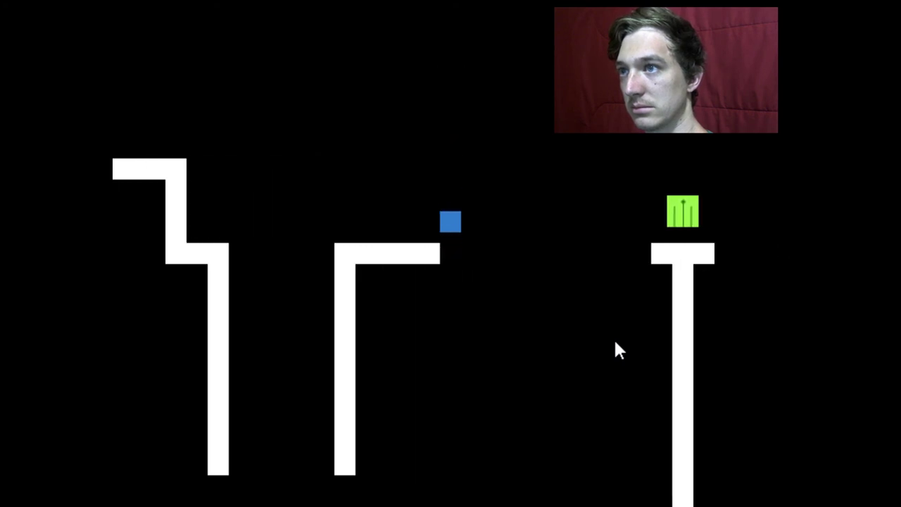
key(Right)
key(Up)
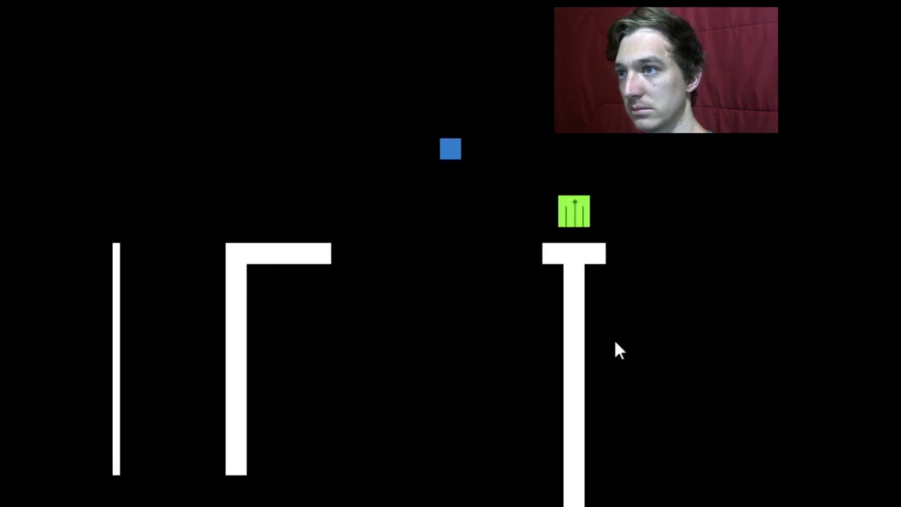
key(Right)
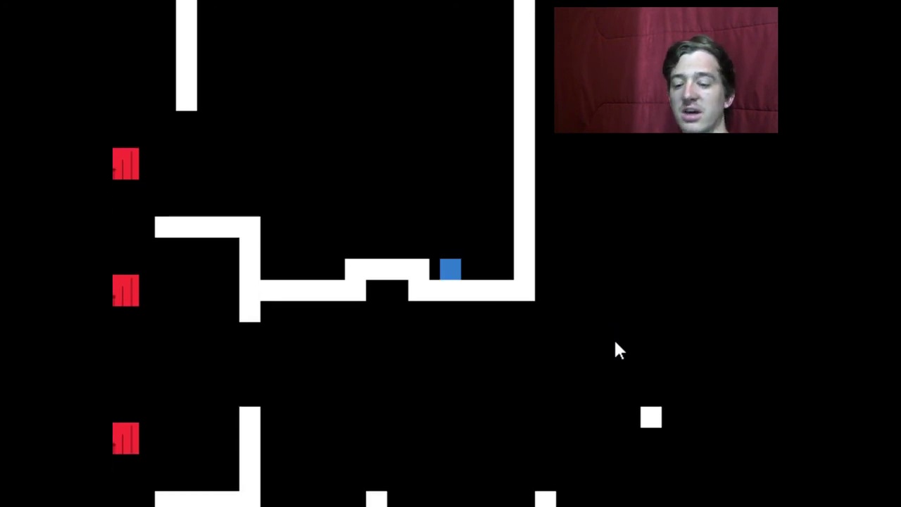
Jump the cube left off the wall, over the raised step, onto the platform.
key(Left)
key(Up)
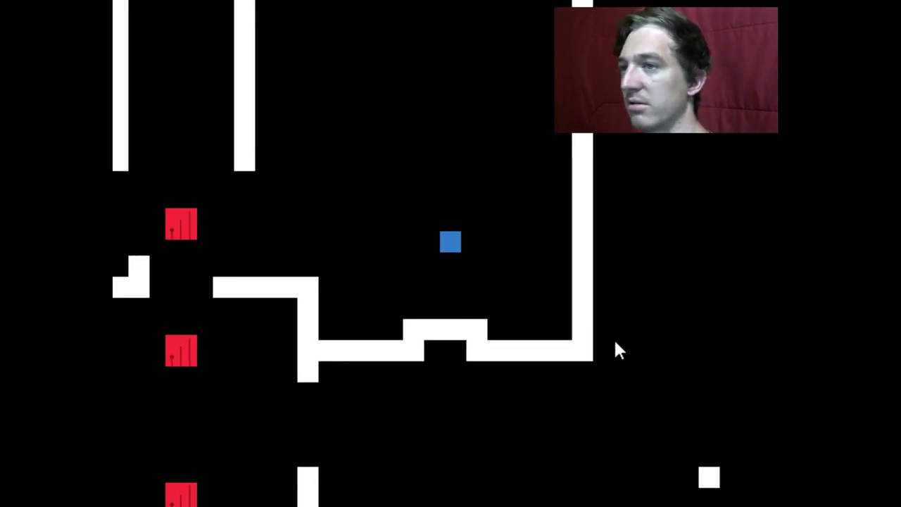
key(Left)
key(Up)
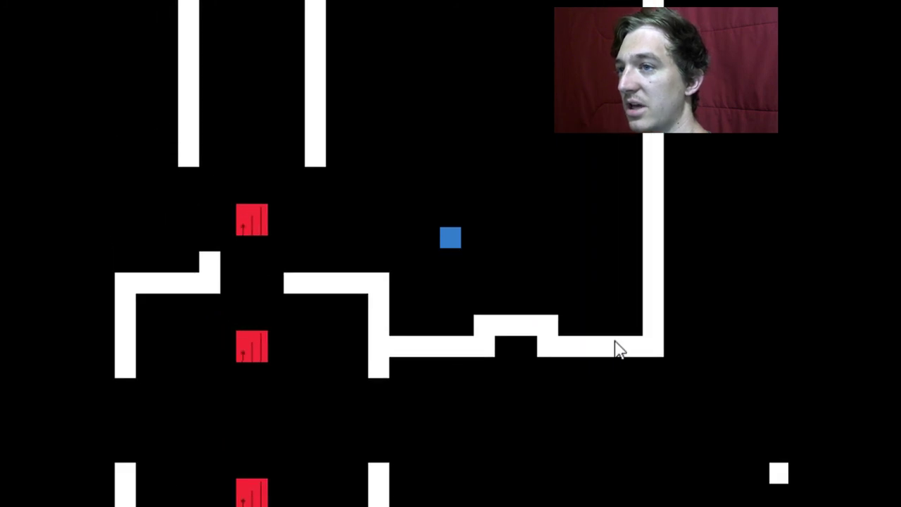
key(Left)
key(Up)
key(Left)
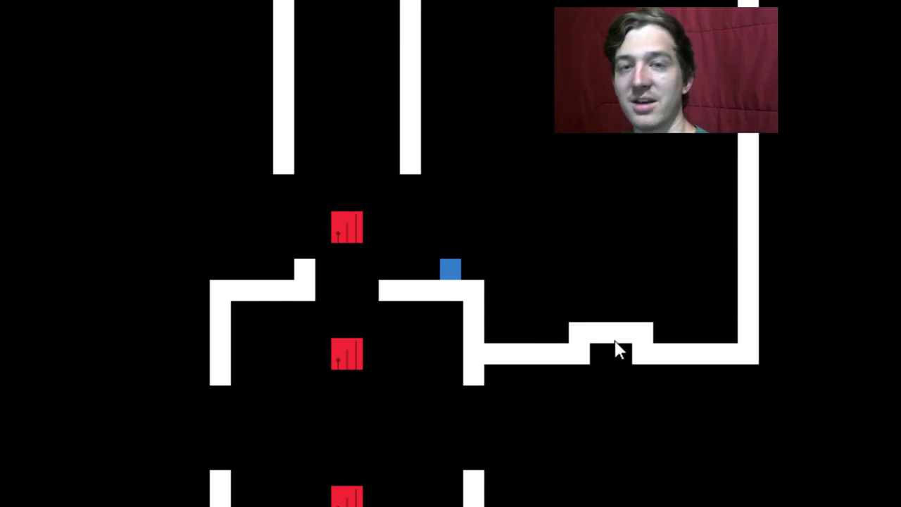
Nudge left and drop through the opening beside the red blocks.
key(Left)
key(Left)
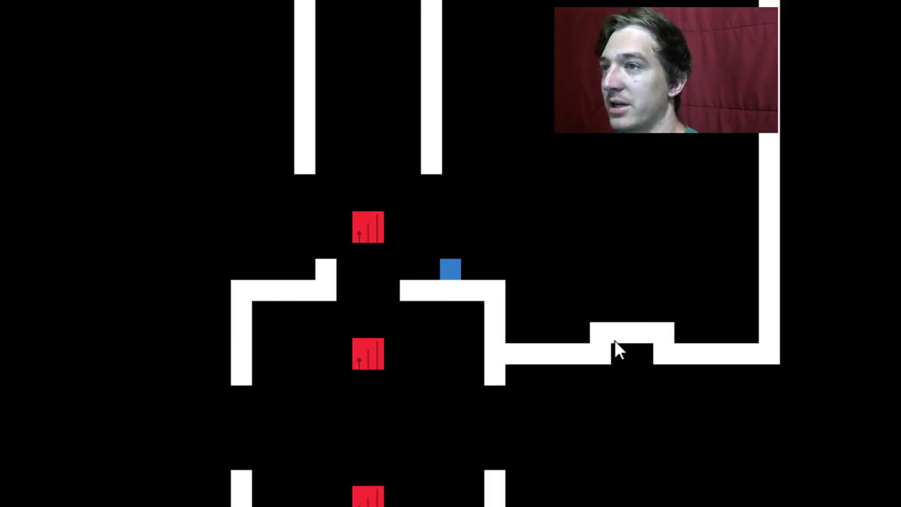
key(Down)
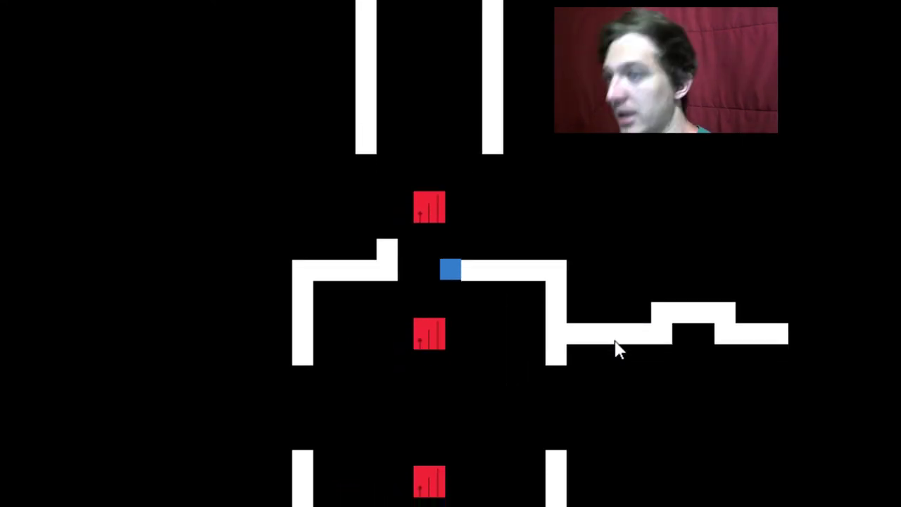
key(Right)
Guide the blue cube down through the maze gap and up over the wall top.
key(Down)
key(Right)
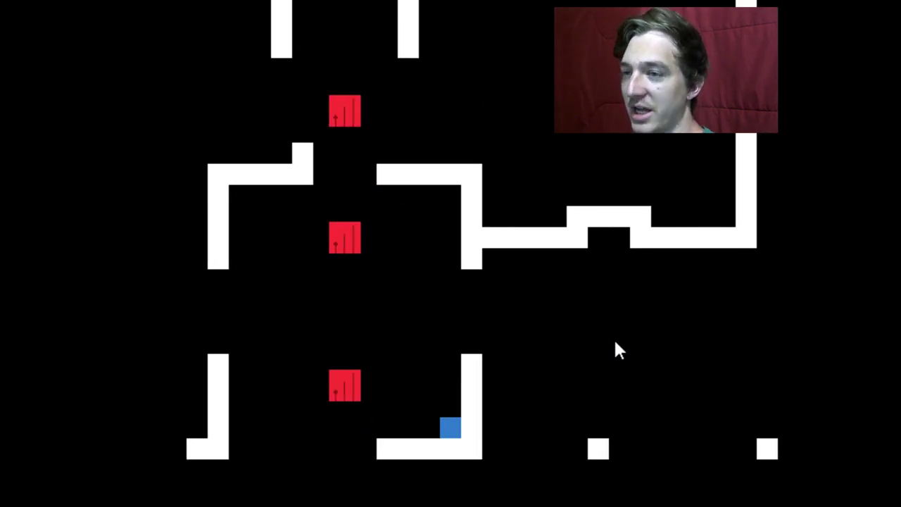
key(Up)
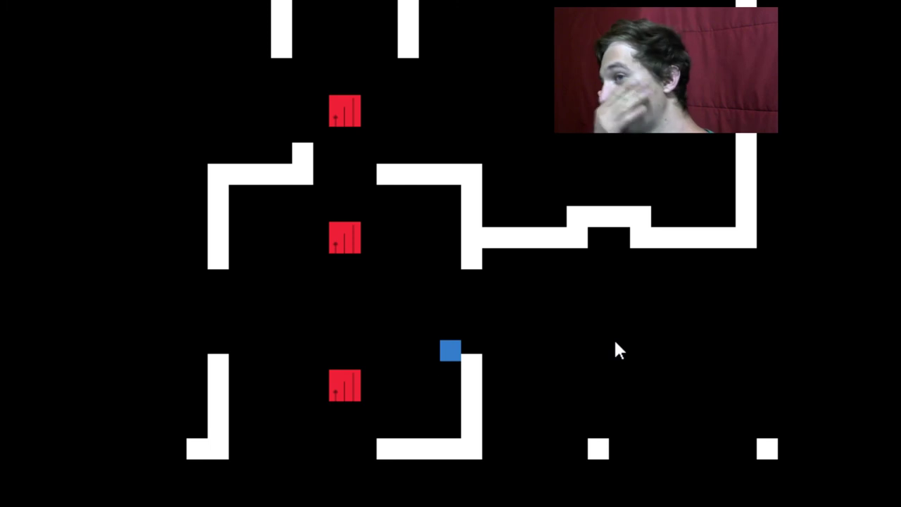
key(Right)
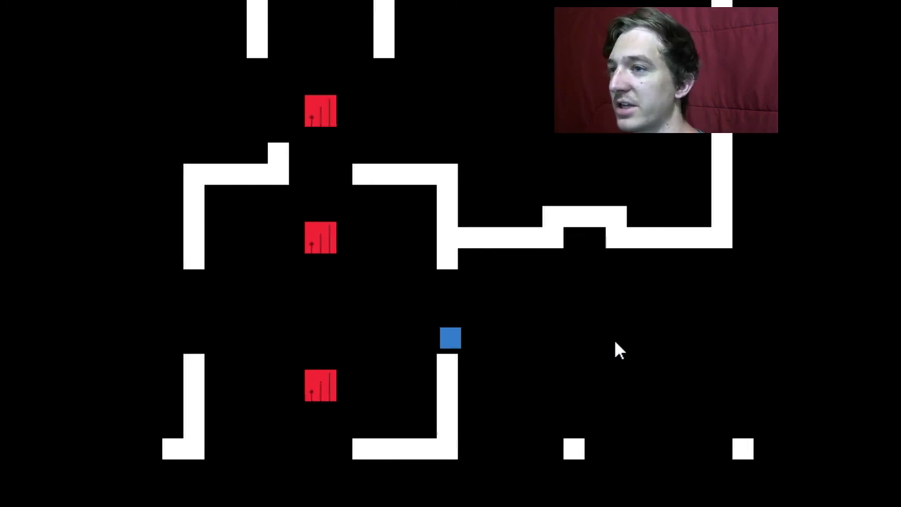
key(Up)
key(Right)
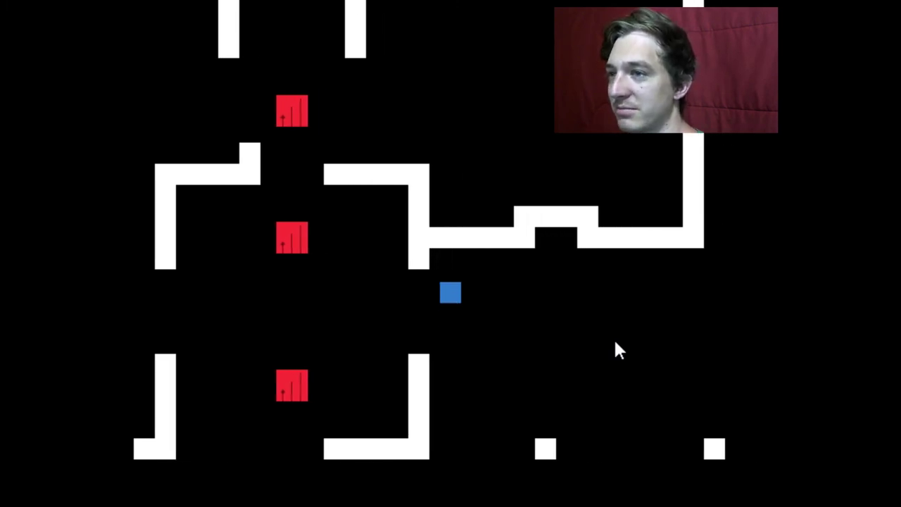
Hop the cube rightward across the small white blocks toward the yellow goal.
key(Right)
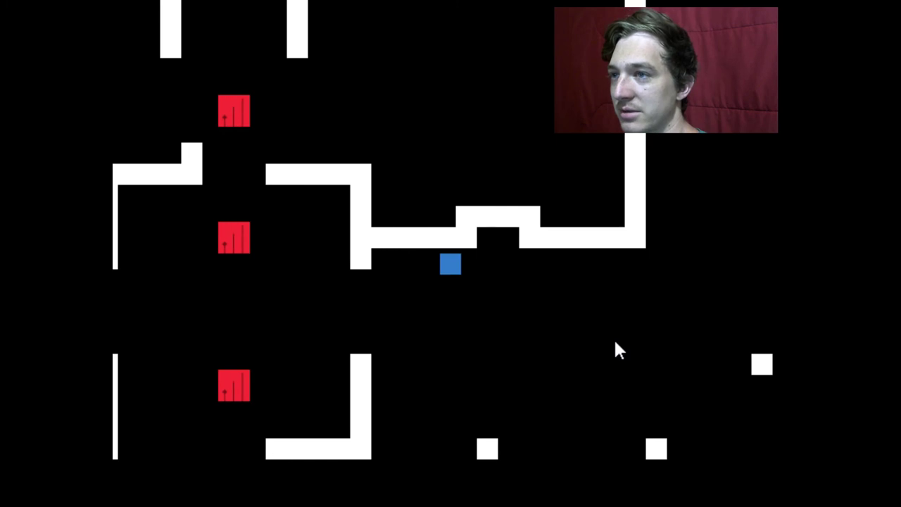
key(Right)
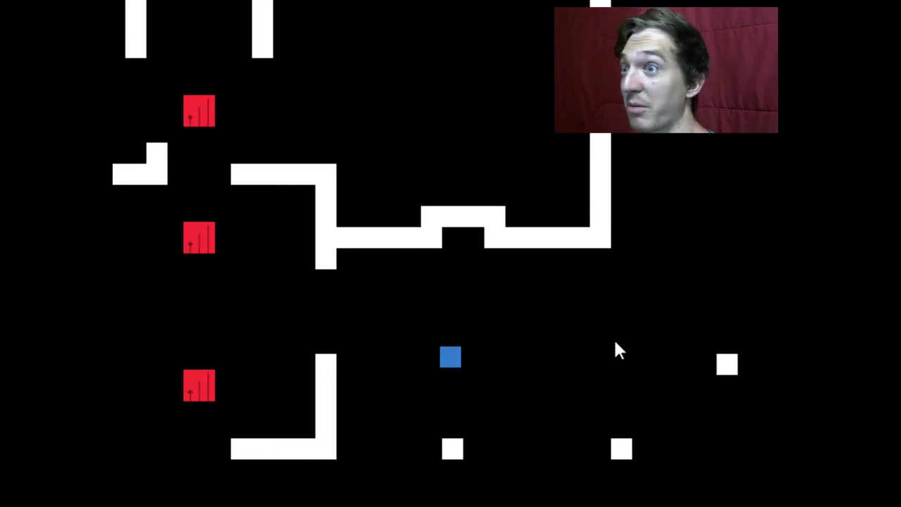
key(Right)
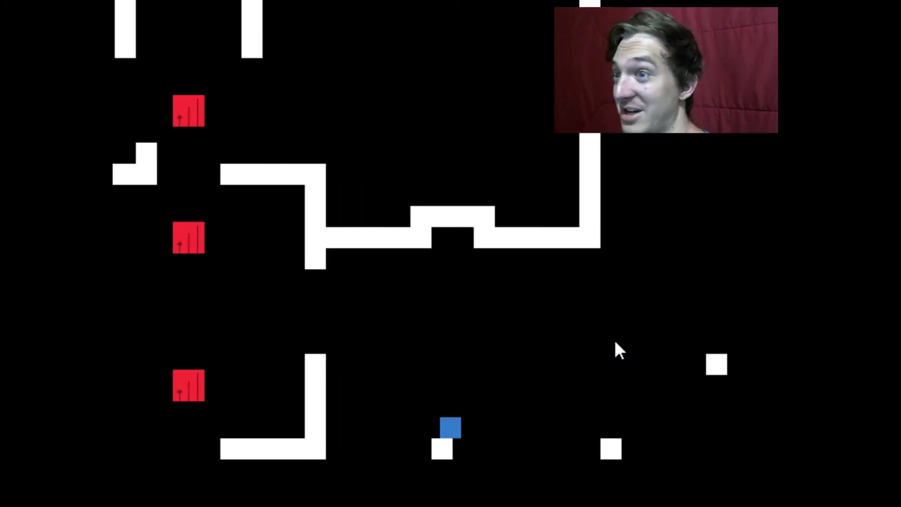
key(Up)
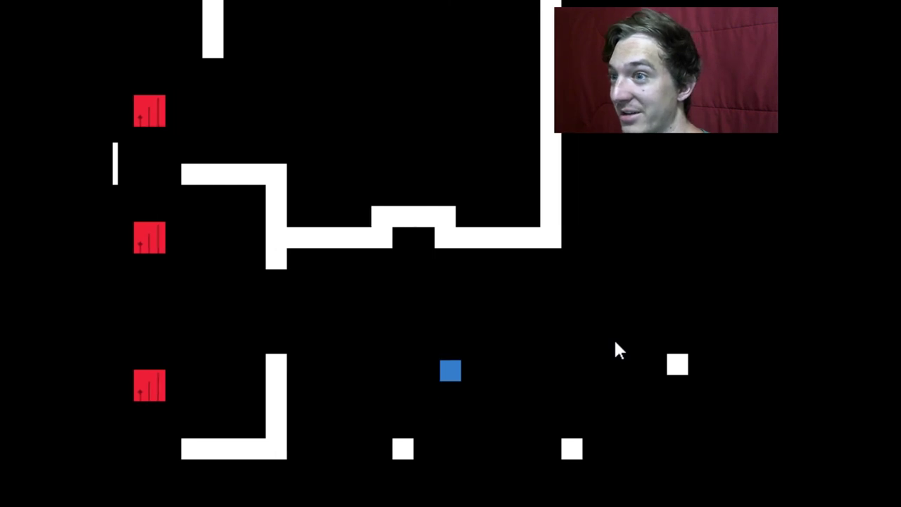
key(Right)
key(Right)
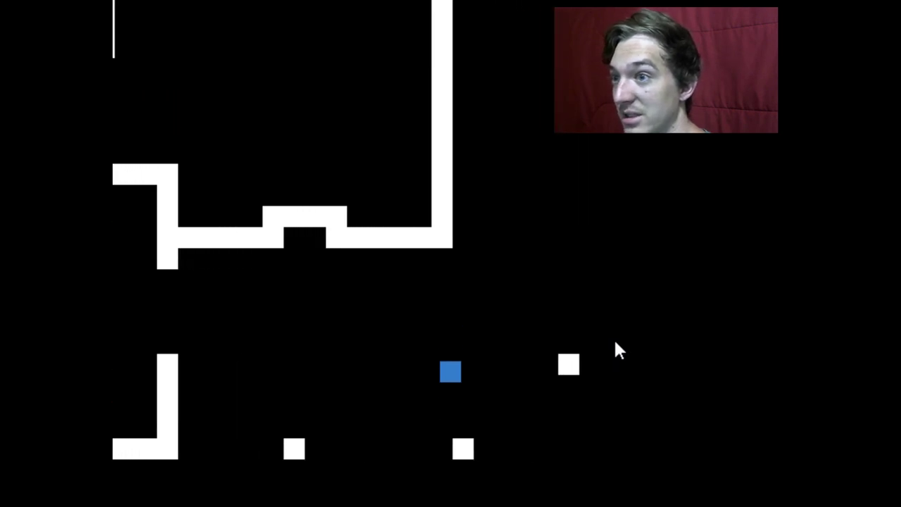
key(Up)
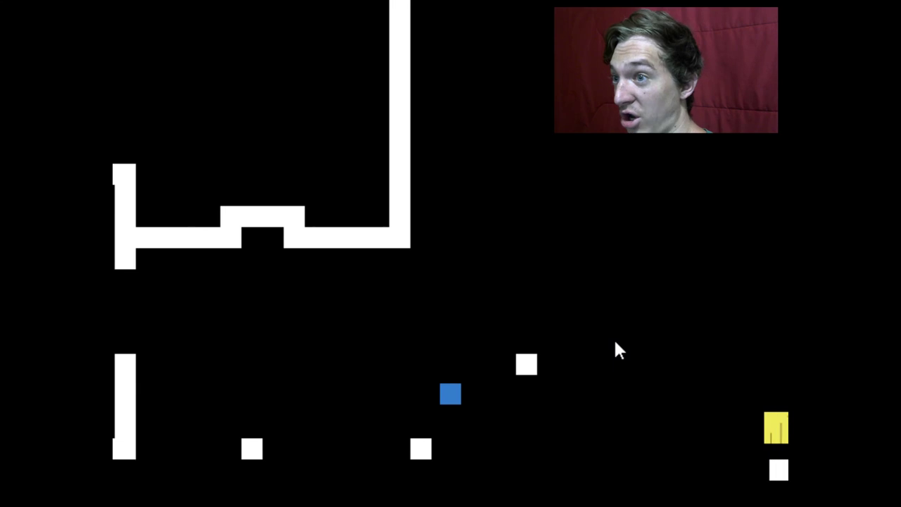
key(Right)
key(Up)
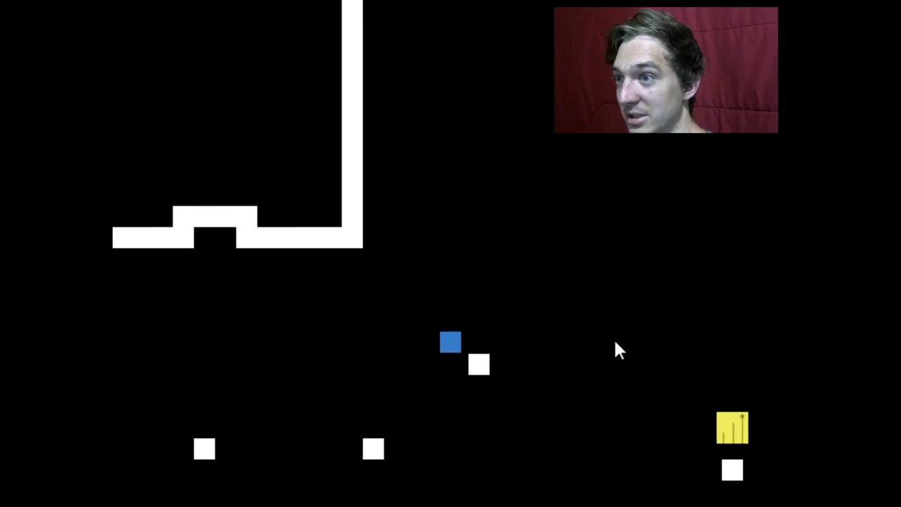